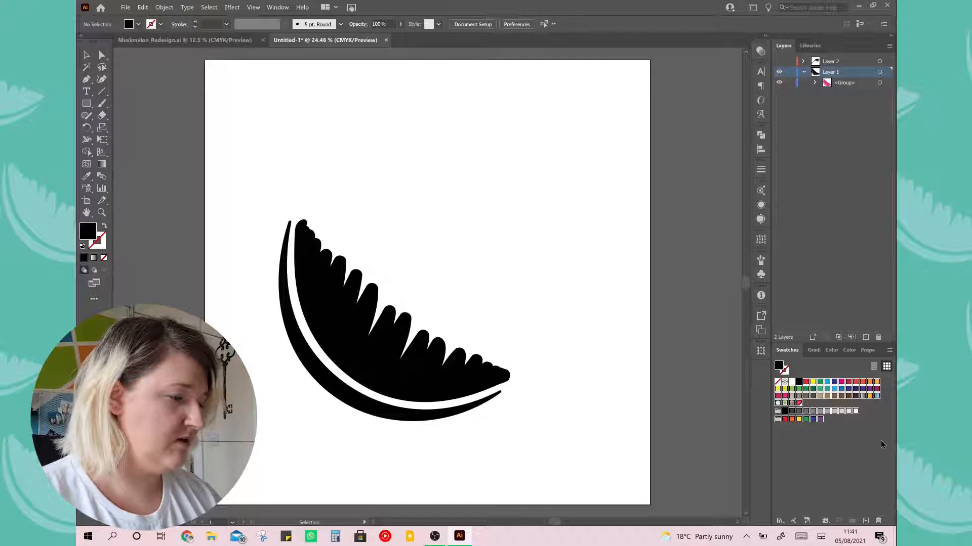
Delete the selected swatches and move the melon graphic to the middle of the artboard
click(878, 522)
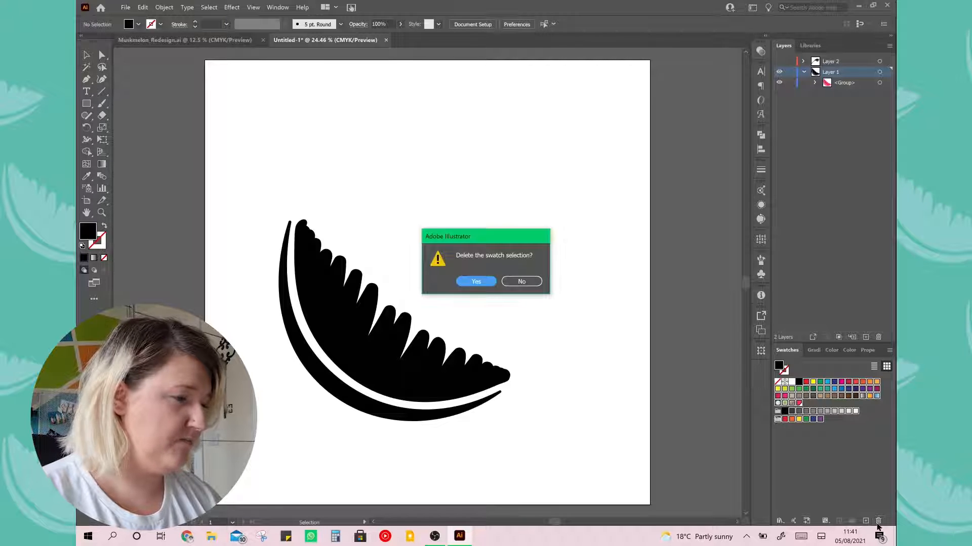
click(490, 282)
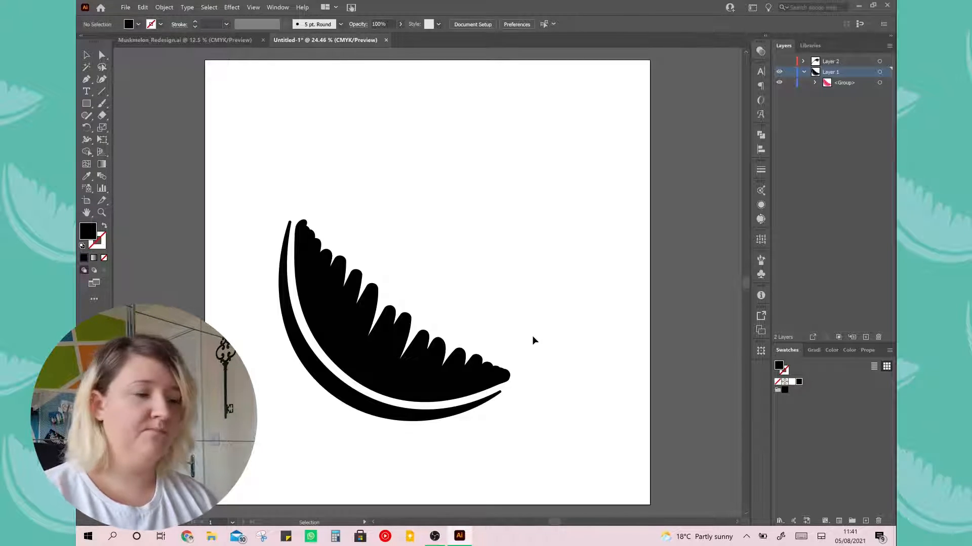
drag(427, 351, 466, 315)
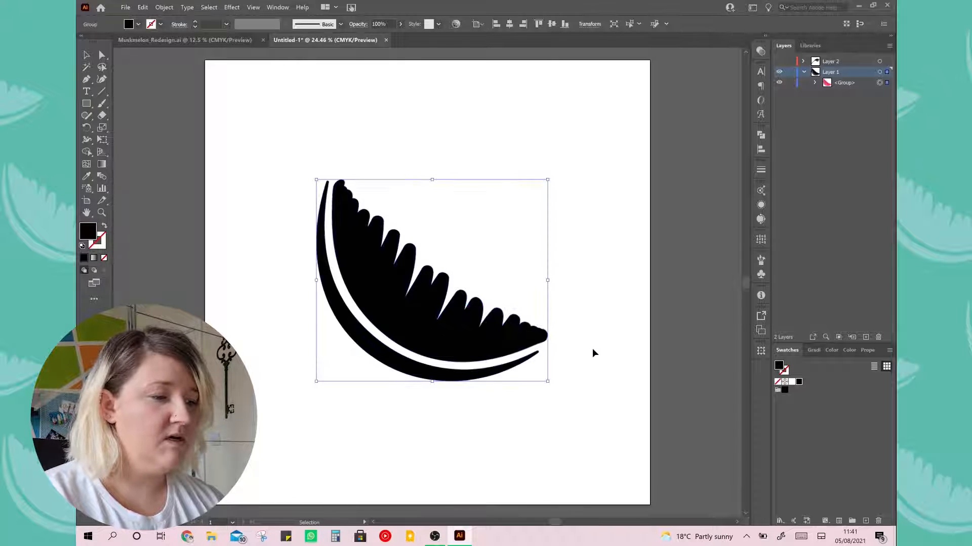
click(592, 350)
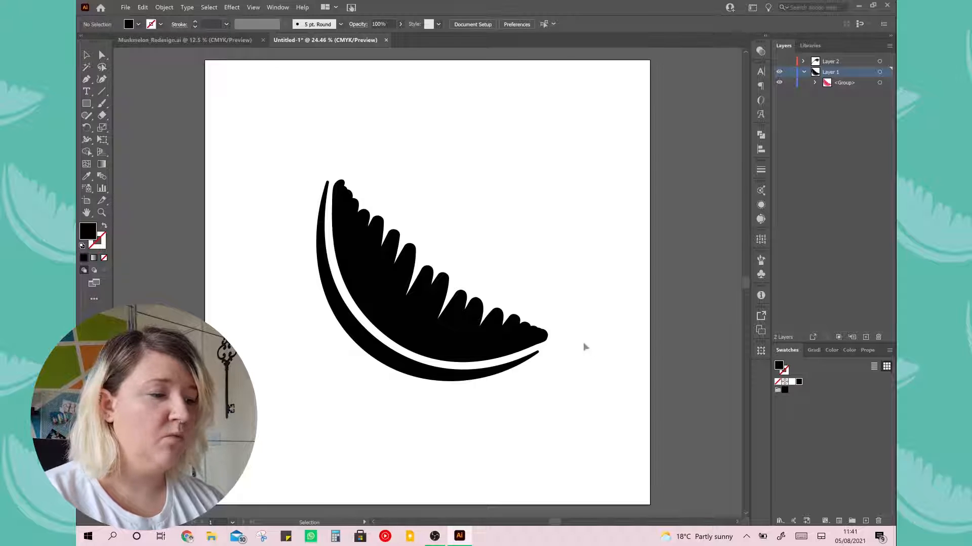
Fill the melon group with colour #7F6B6D and save that fill as a global CMYK process swatch
click(505, 329)
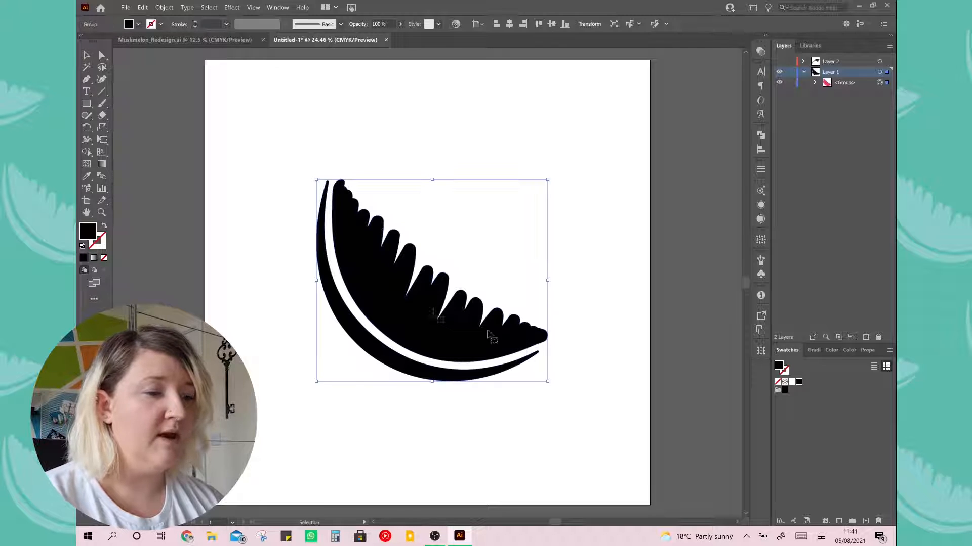
double_click(89, 236)
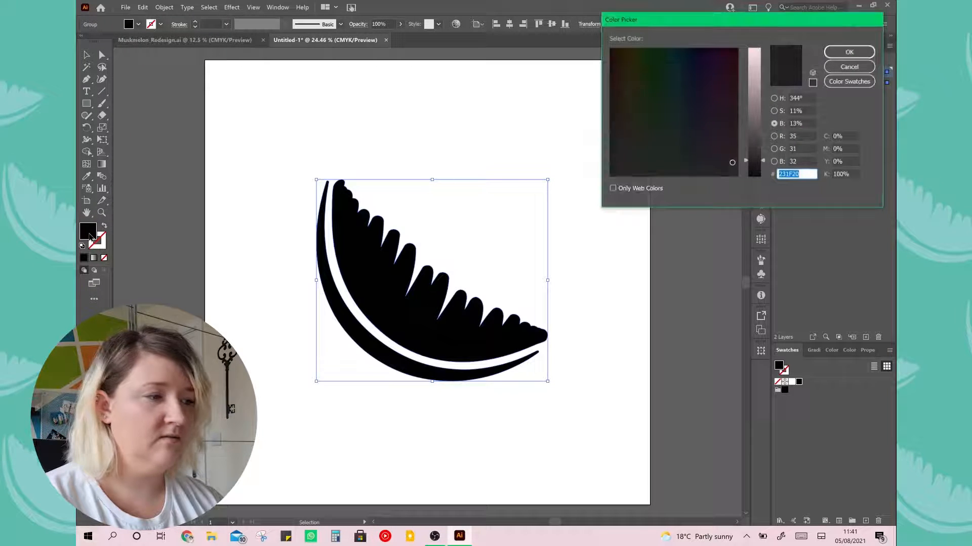
click(758, 116)
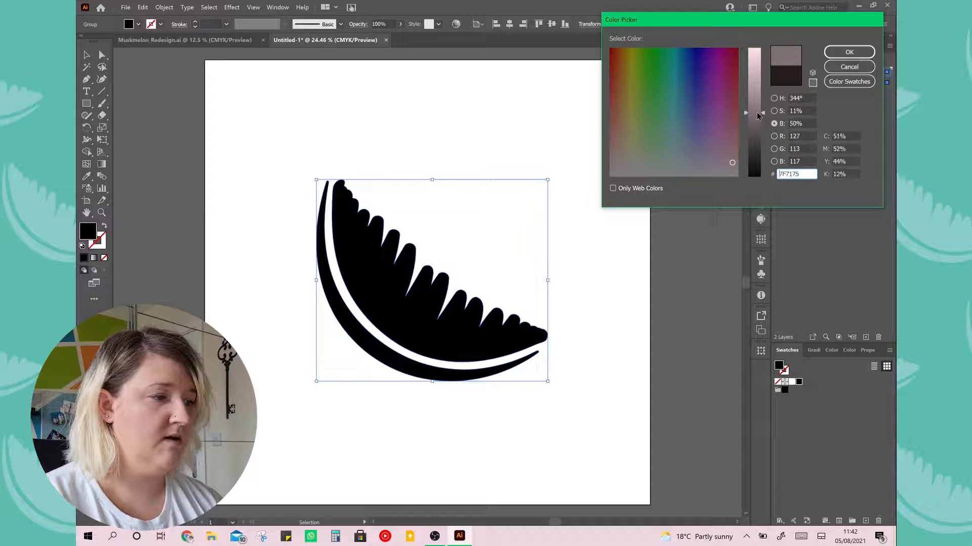
click(727, 145)
drag(727, 145, 737, 155)
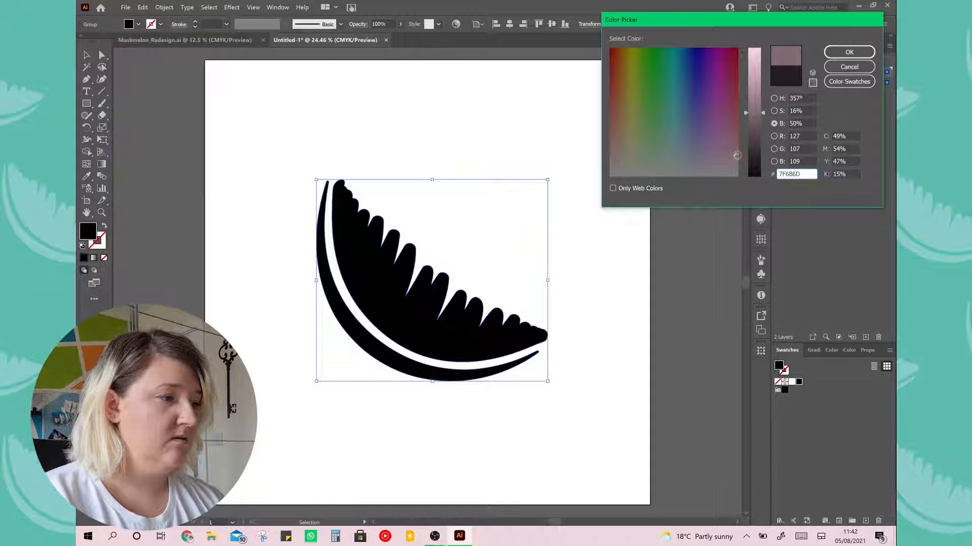
click(863, 52)
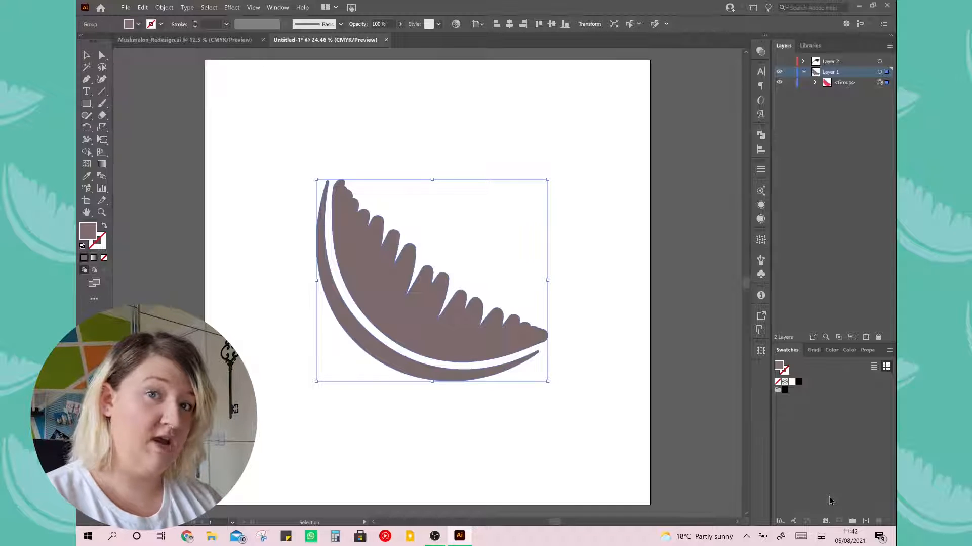
click(865, 521)
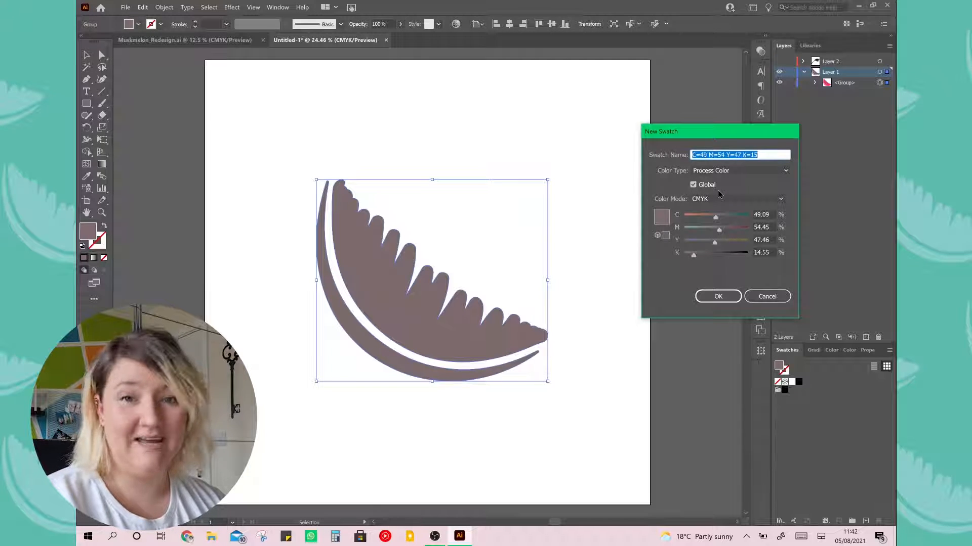
click(718, 298)
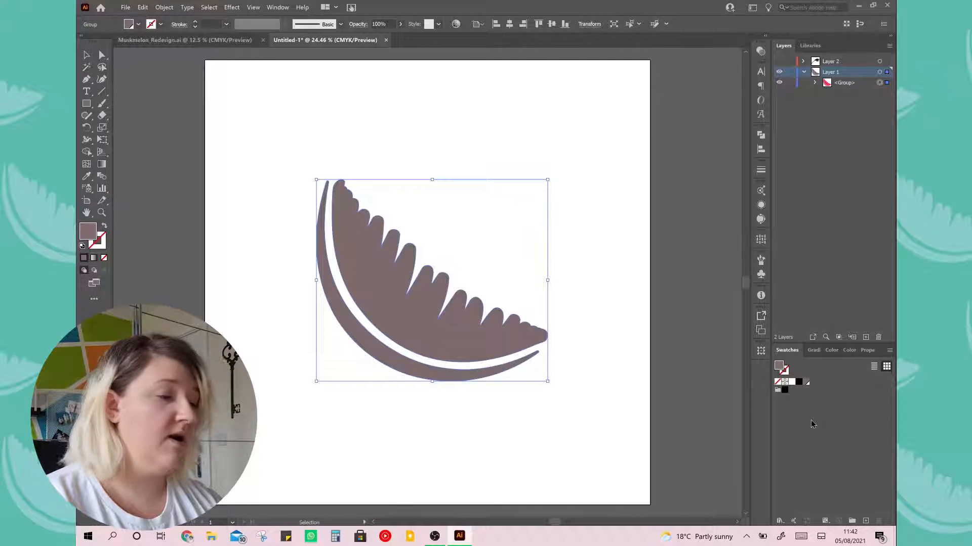
Fill the melon with the Black swatch and try previewing that swatch as 85% yellow and 21% black
click(799, 382)
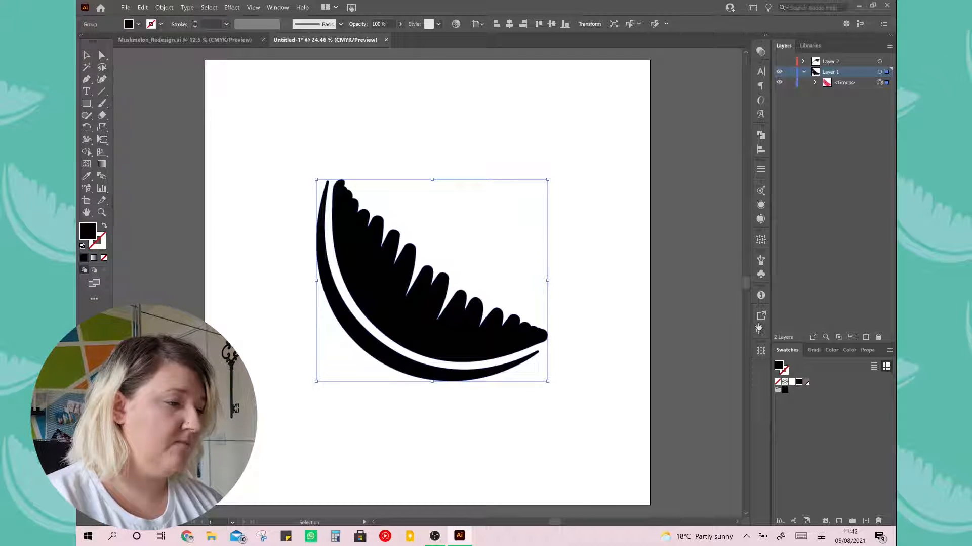
double_click(799, 382)
mouse_move(647, 233)
mouse_down()
mouse_move(673, 231)
mouse_move(633, 243)
mouse_up()
click(593, 283)
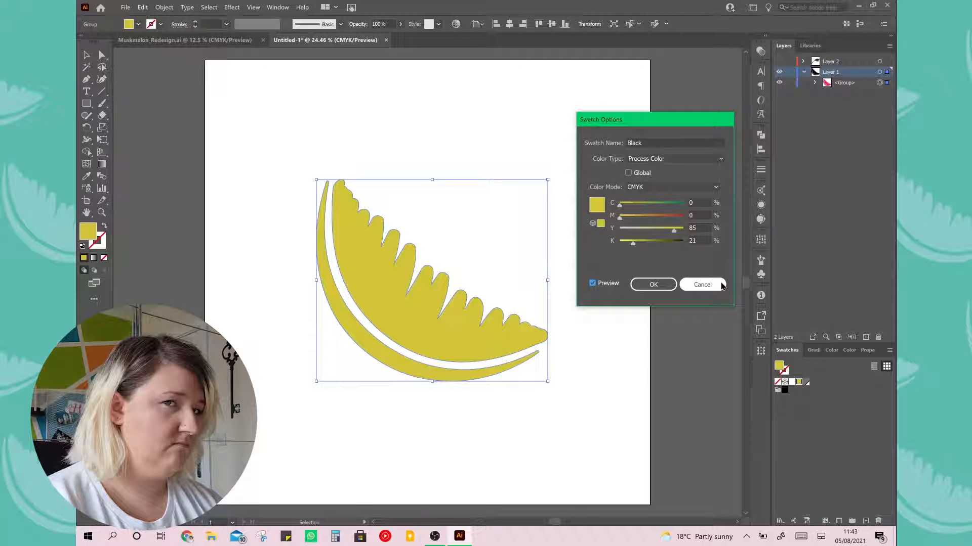
click(721, 286)
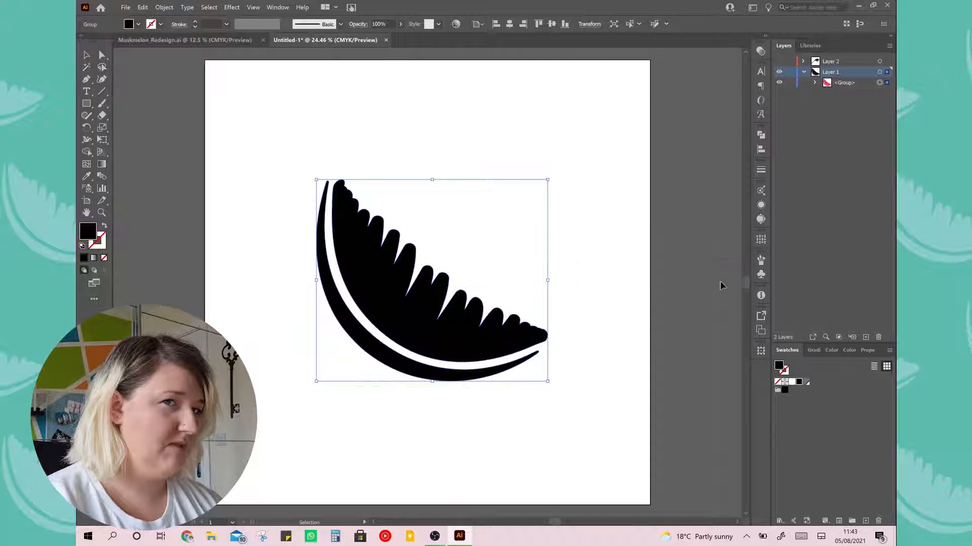
Fill the melon with the C=49 M=54 Y=47 K=15 swatch and move it to the artboard's lower left area
click(809, 409)
click(806, 383)
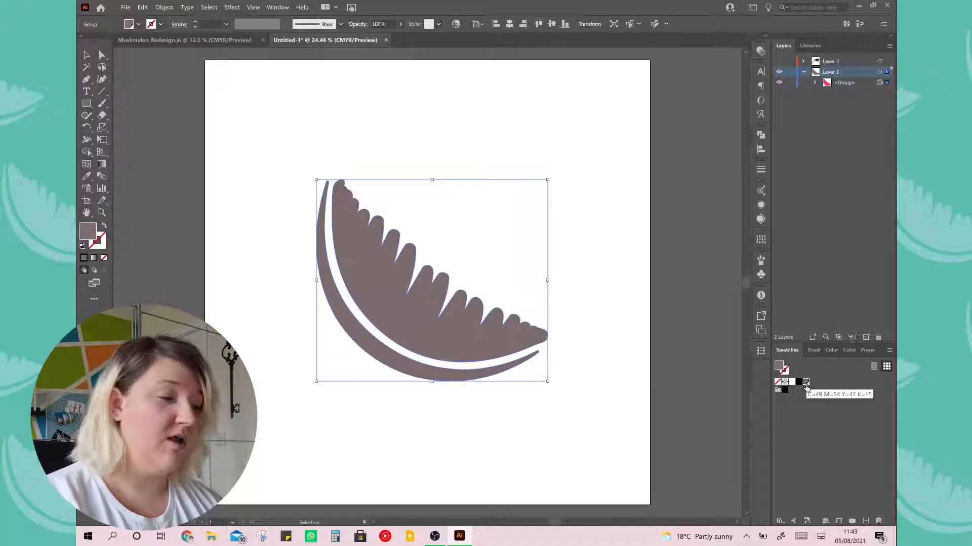
drag(491, 336, 428, 421)
click(424, 248)
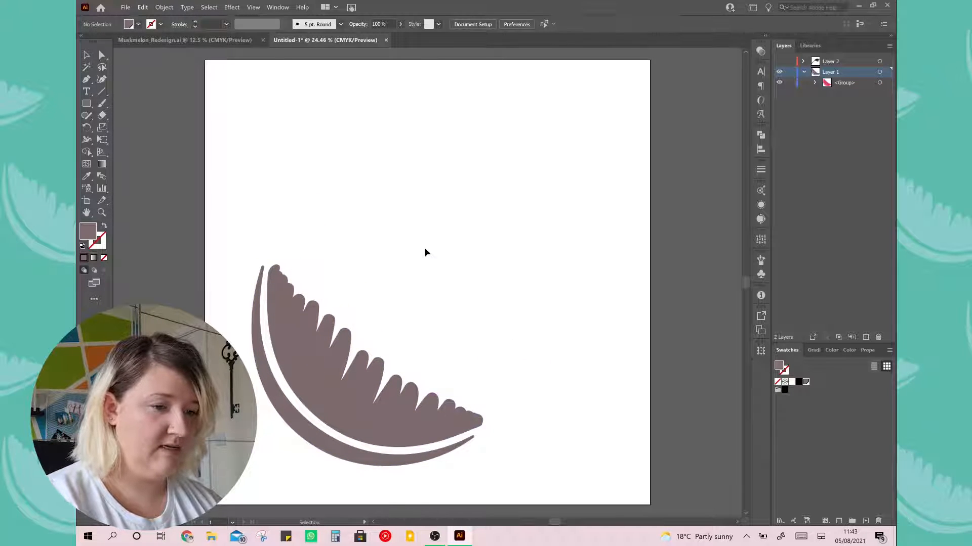
Fill the melon with the Black swatch and duplicate it to make four melons in two rows
click(798, 382)
click(461, 414)
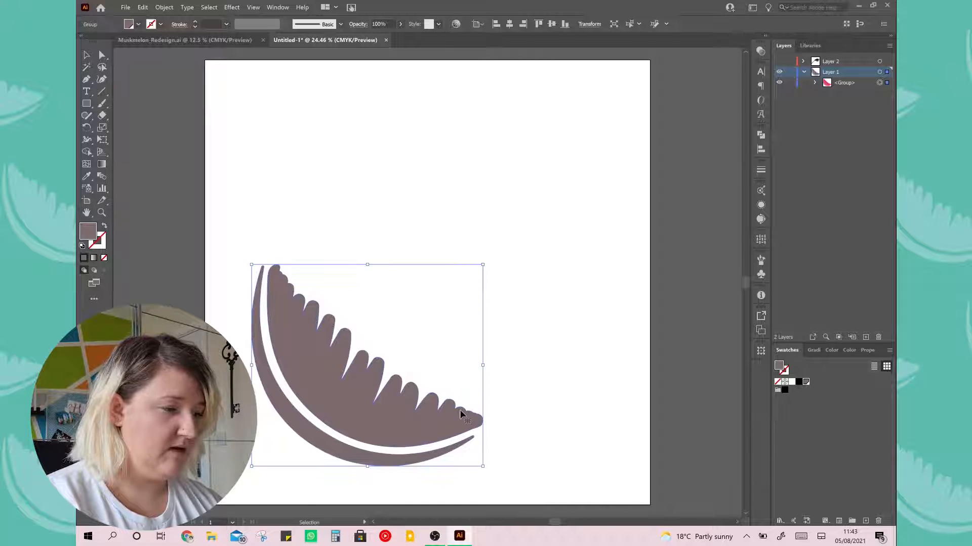
click(798, 382)
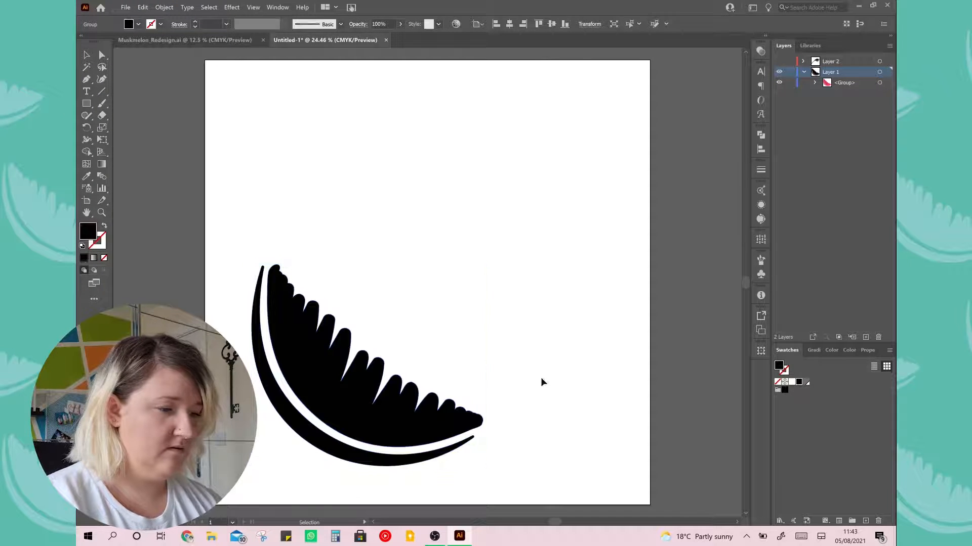
click(540, 381)
drag(425, 409, 663, 381)
click(553, 489)
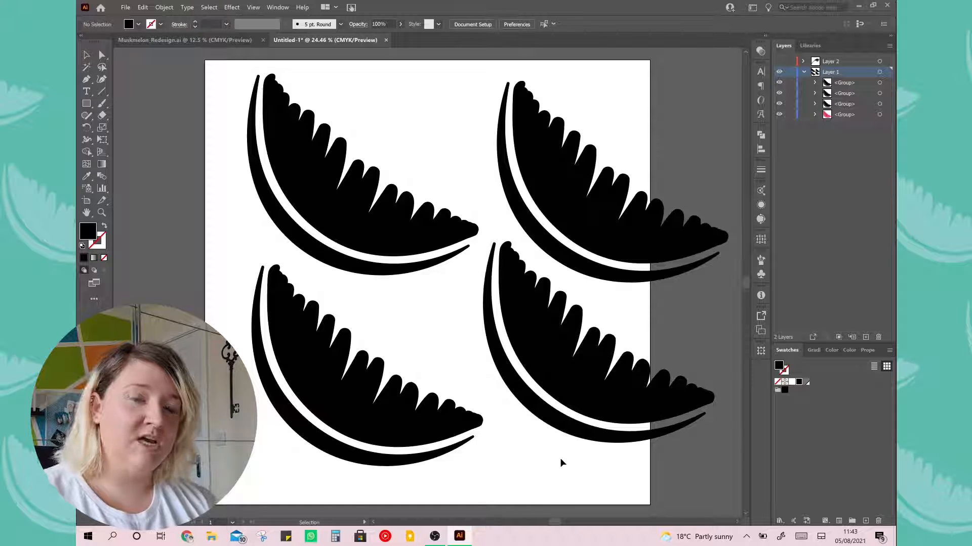
Try changing the non-global Black swatch to a mustard yellow with preview enabled, and undo the swatch change
double_click(798, 386)
click(593, 283)
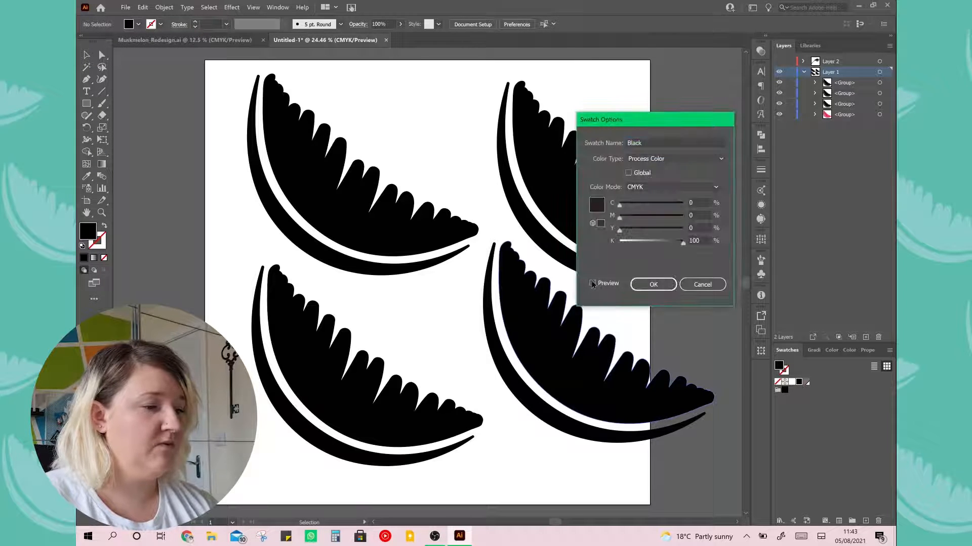
click(640, 241)
drag(657, 229, 670, 229)
click(662, 285)
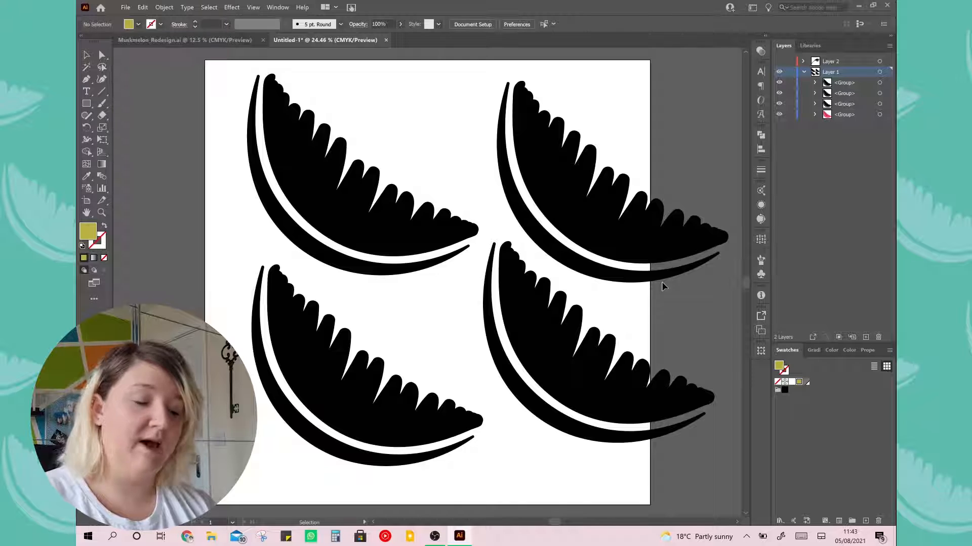
key(a)
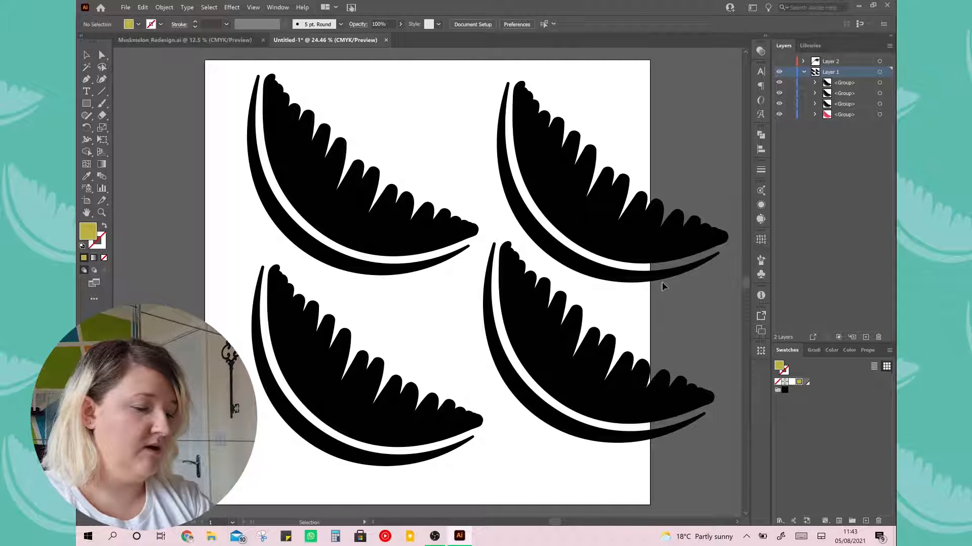
key(ctrl+z)
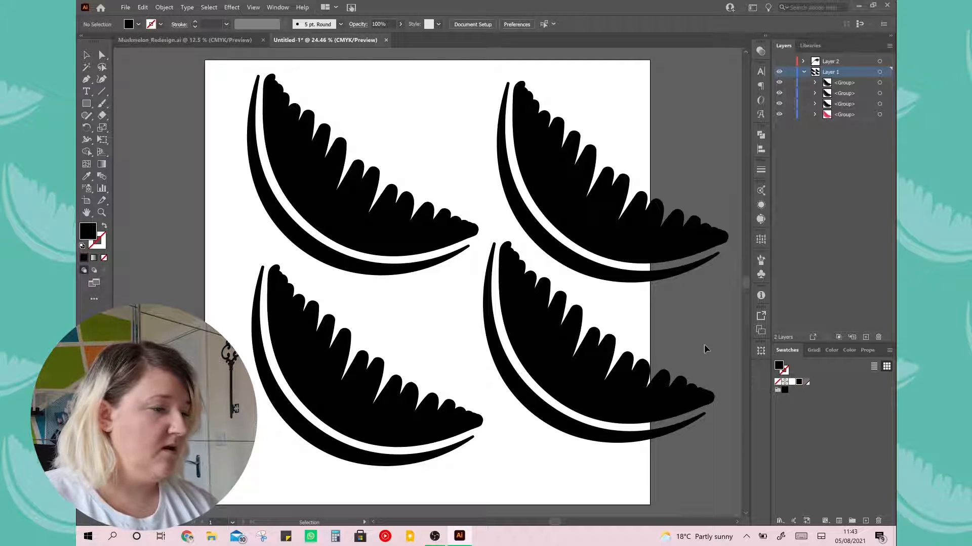
Fill all four melons with the global C=49 M=54 Y=47 K=15 swatch
click(622, 396)
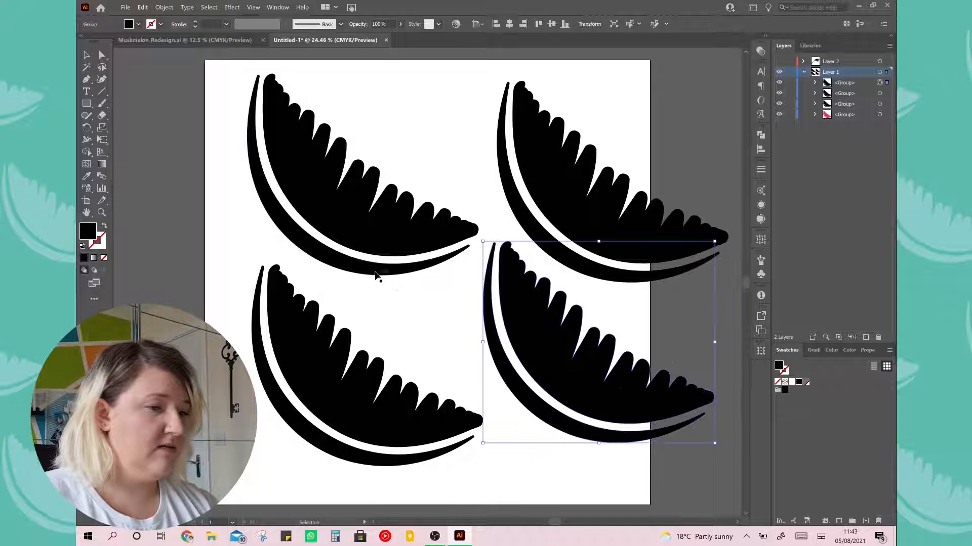
drag(212, 111, 613, 397)
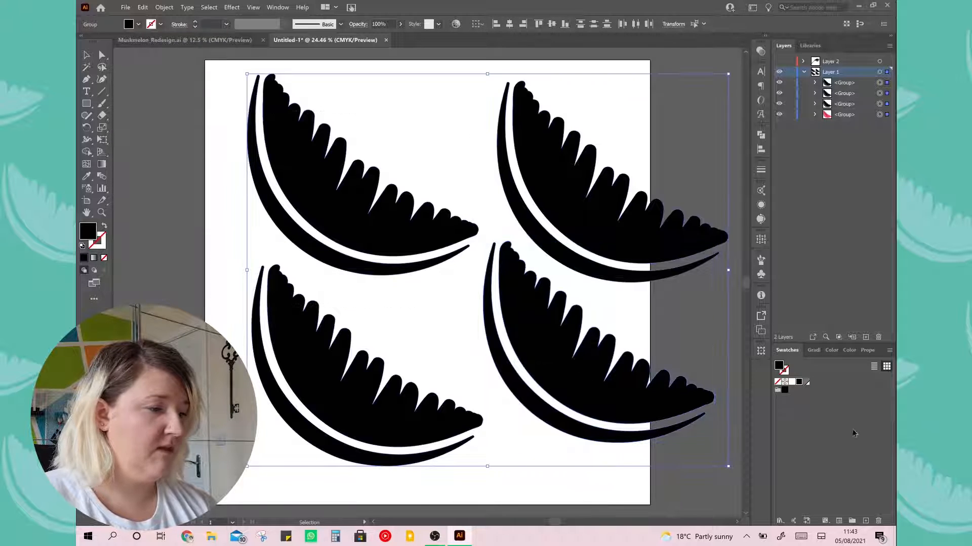
click(806, 383)
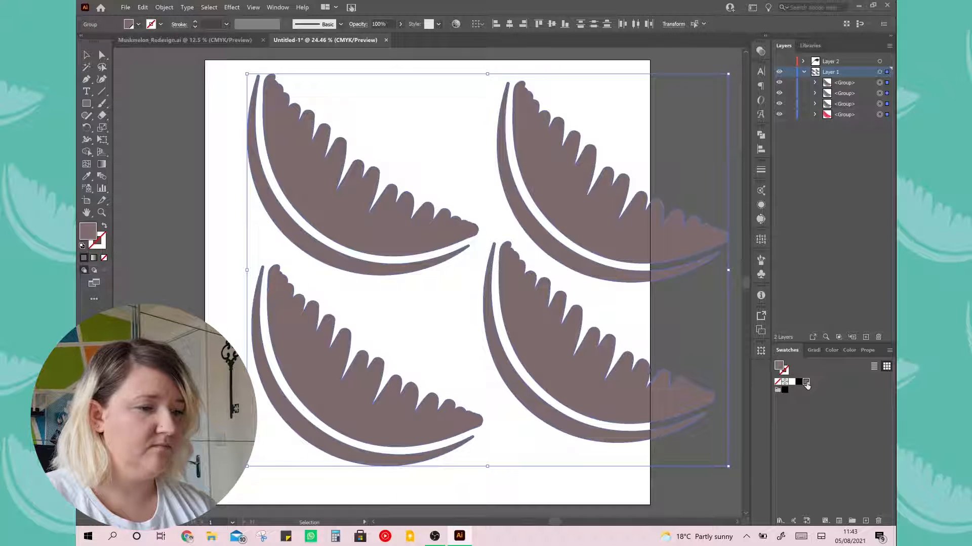
click(172, 238)
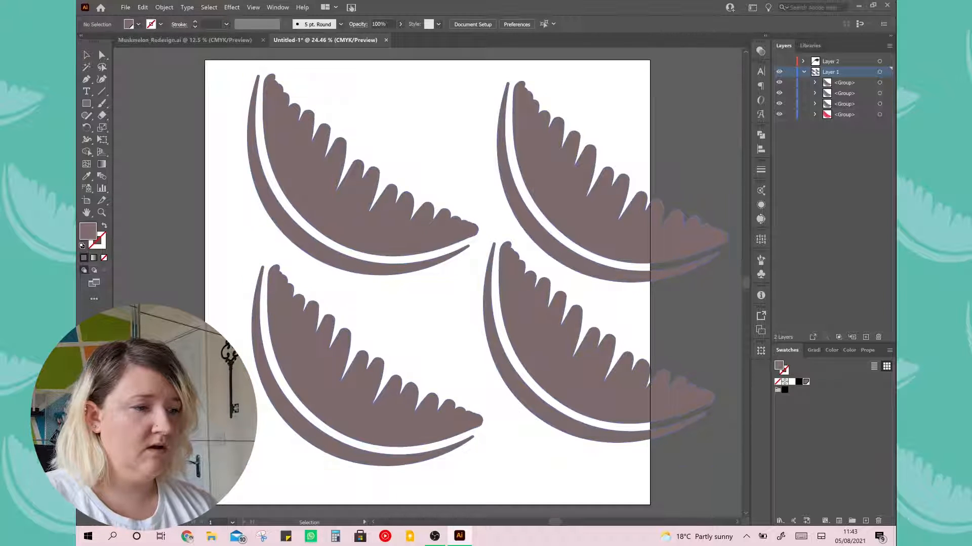
Edit the global swatch with preview enabled, setting its yellow value to 2% to turn all the melons purple
double_click(806, 382)
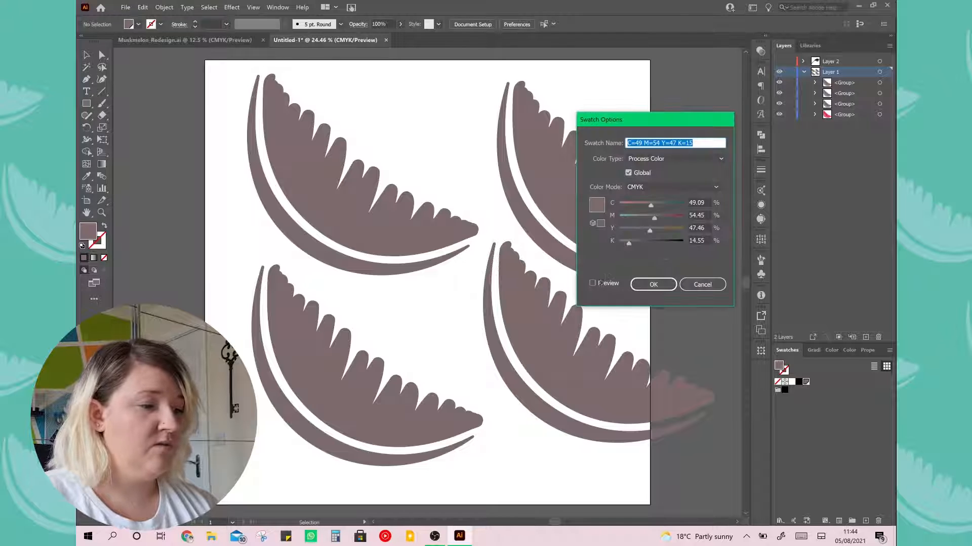
click(593, 284)
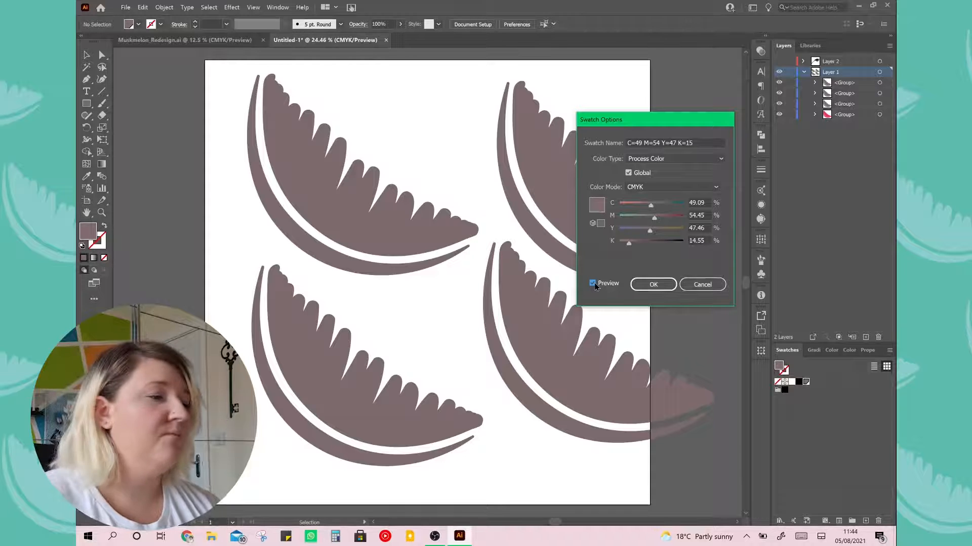
drag(649, 125, 776, 77)
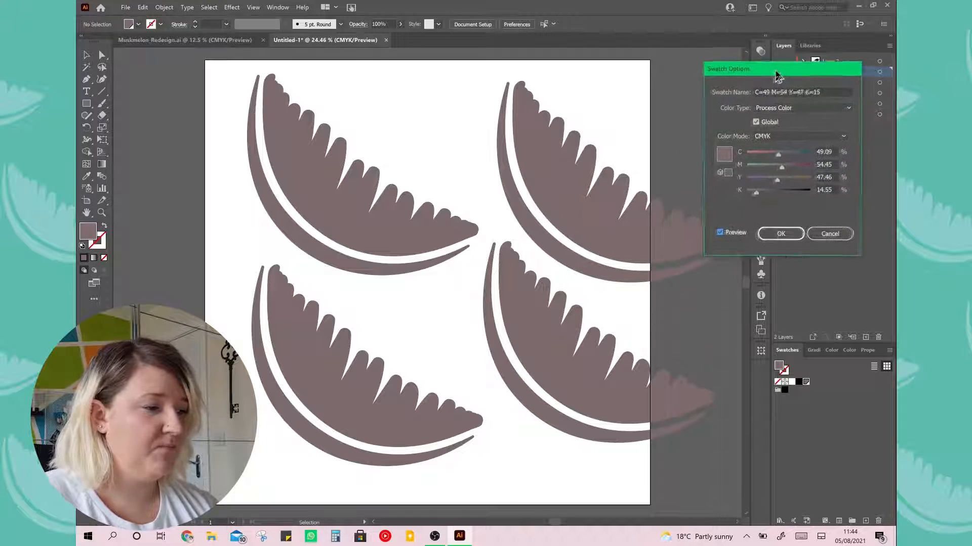
drag(777, 182, 749, 185)
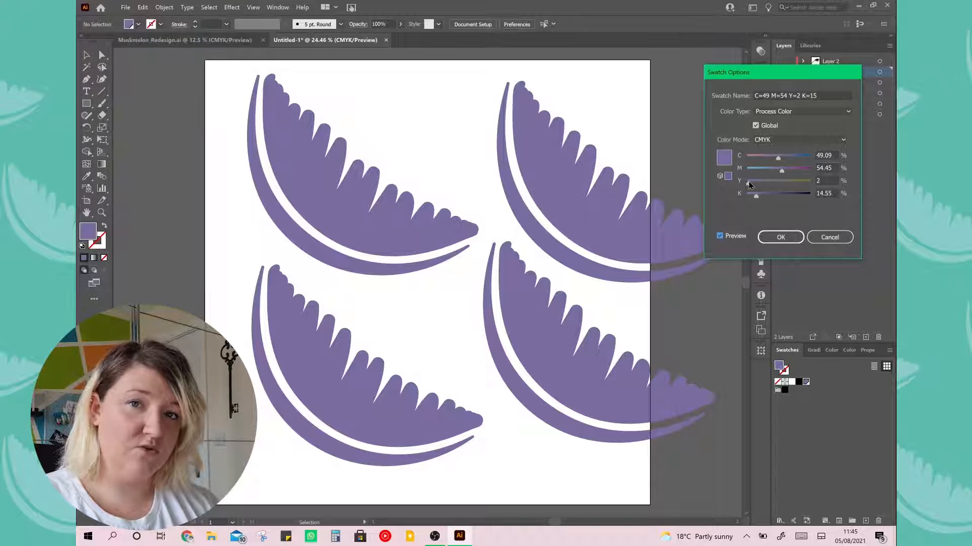
click(781, 238)
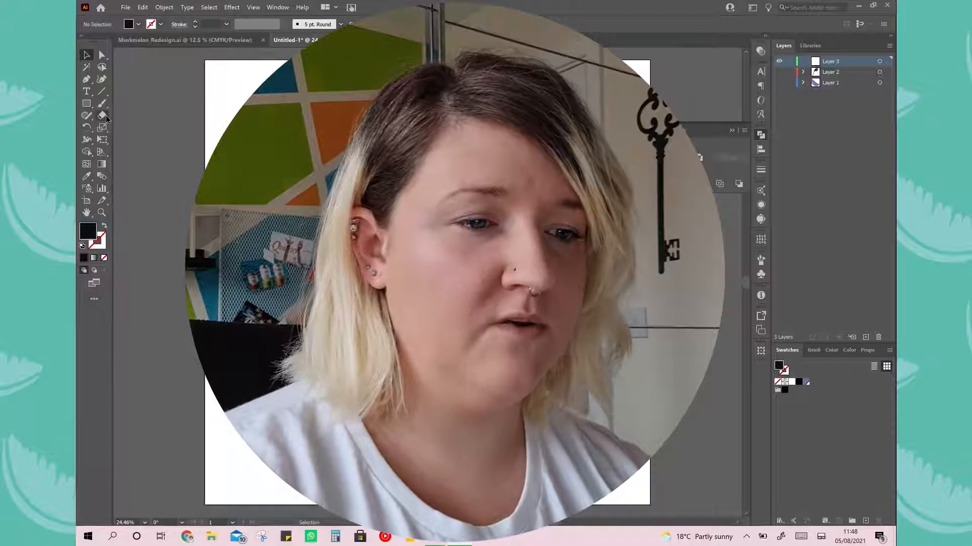
Draw a black square in the artboard's upper left area and a large black hexagon overlapping its lower part
click(86, 104)
drag(287, 129, 412, 253)
drag(86, 103, 133, 140)
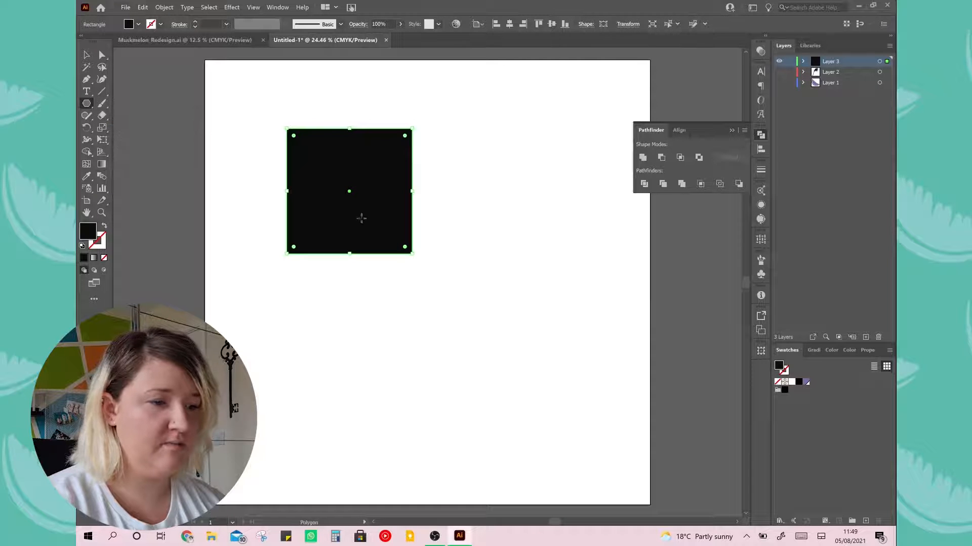
drag(317, 310, 407, 351)
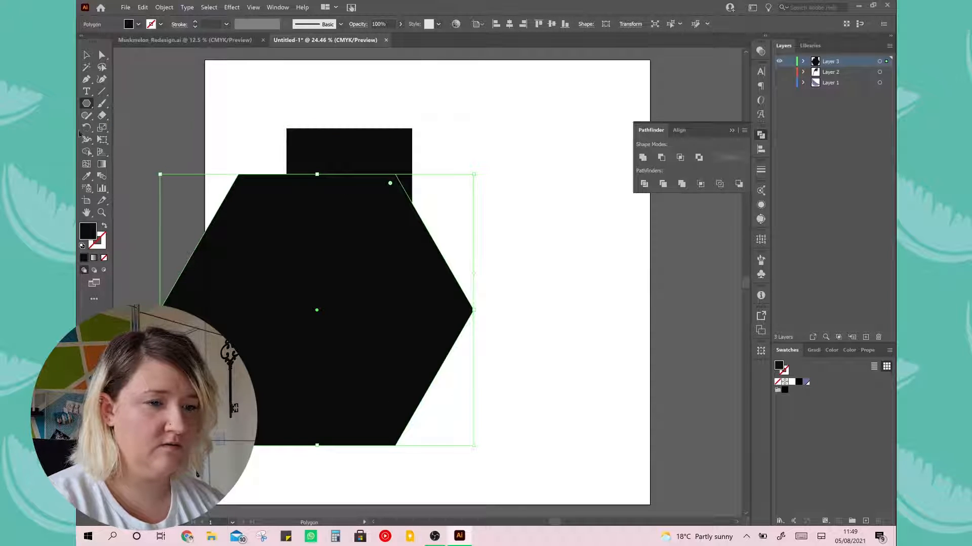
Draw a small black five-pointed star on the artboard beside the square's upper right corner
drag(88, 103, 129, 152)
drag(462, 146, 491, 163)
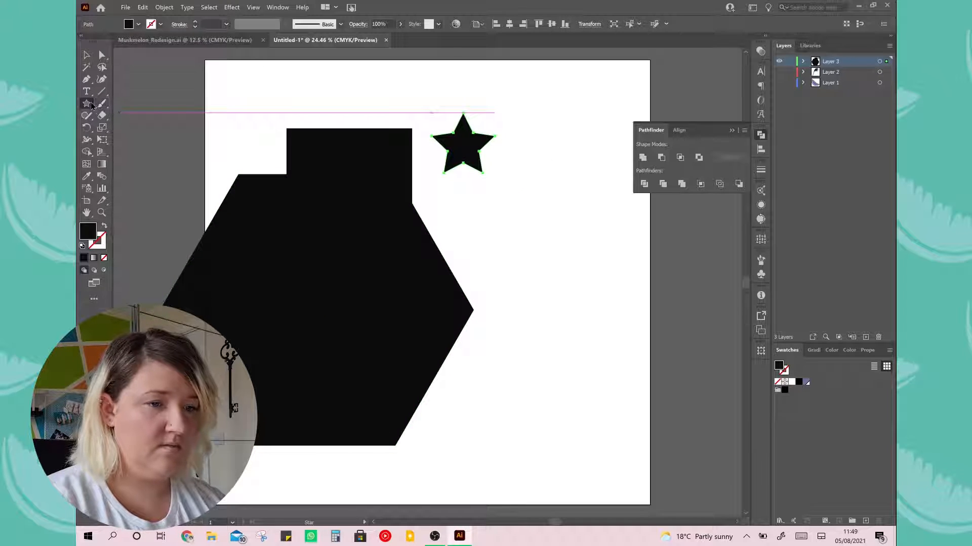
Draw a black circle about 282 px across on the artboard's right side and move the hexagon down and right
drag(90, 105, 132, 128)
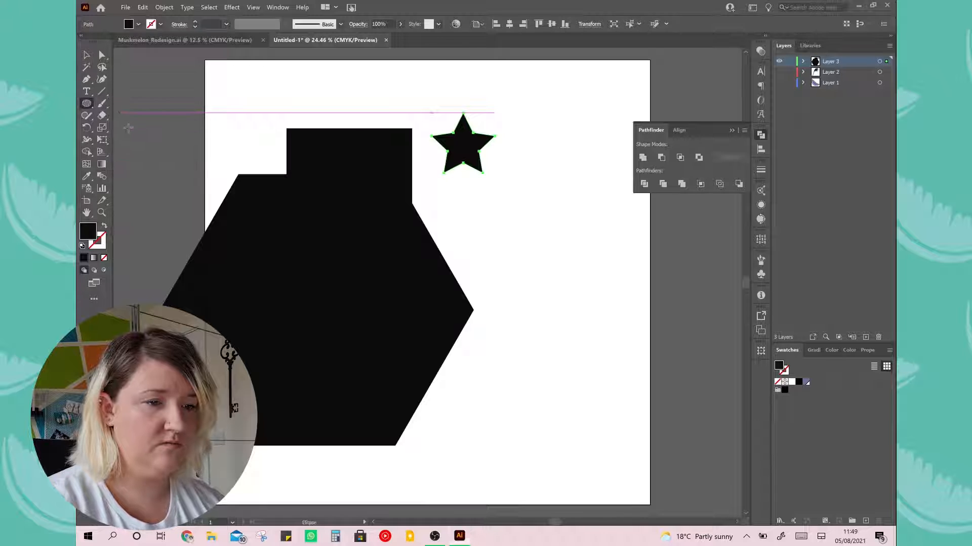
drag(527, 206, 590, 268)
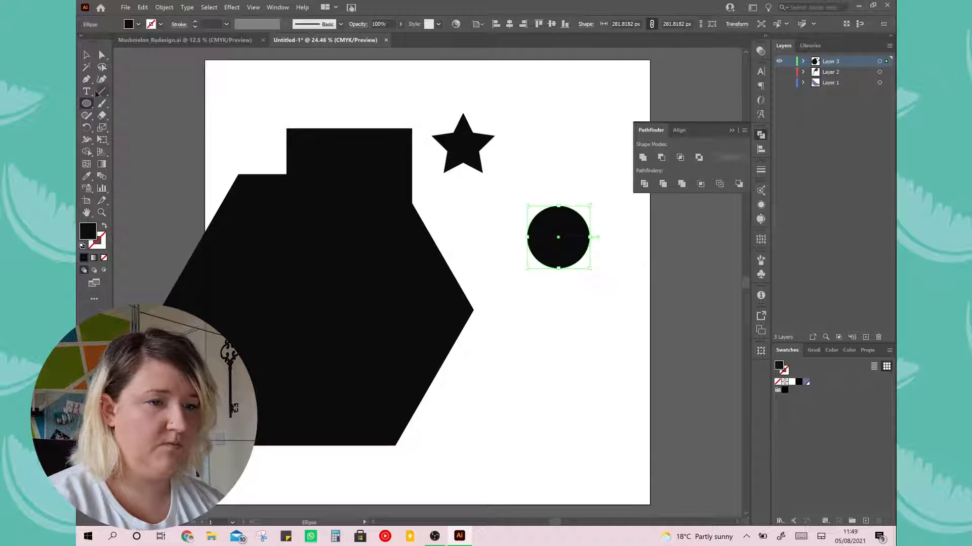
click(86, 54)
drag(321, 271, 423, 297)
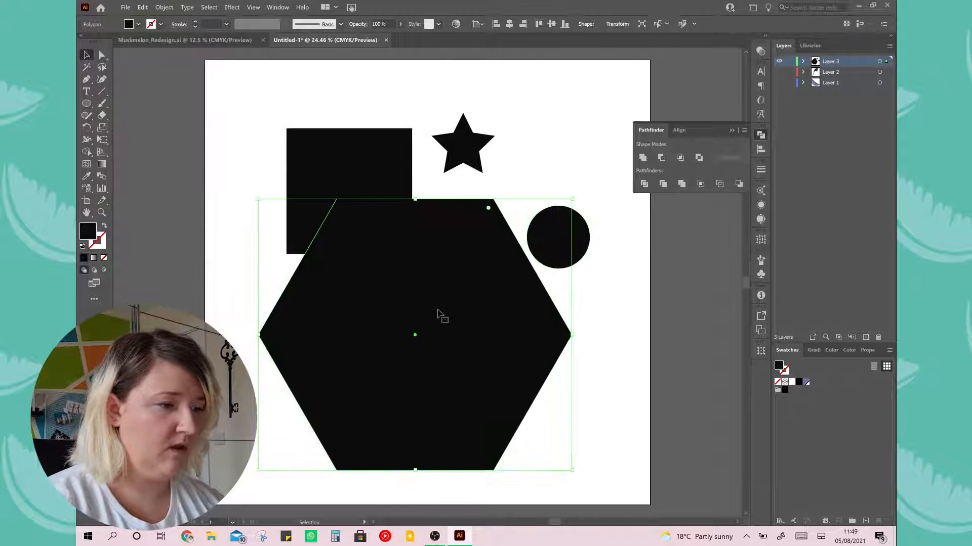
Fill the hexagon with blue (RGB 82, 155, 175) and the circle with lime green
double_click(780, 368)
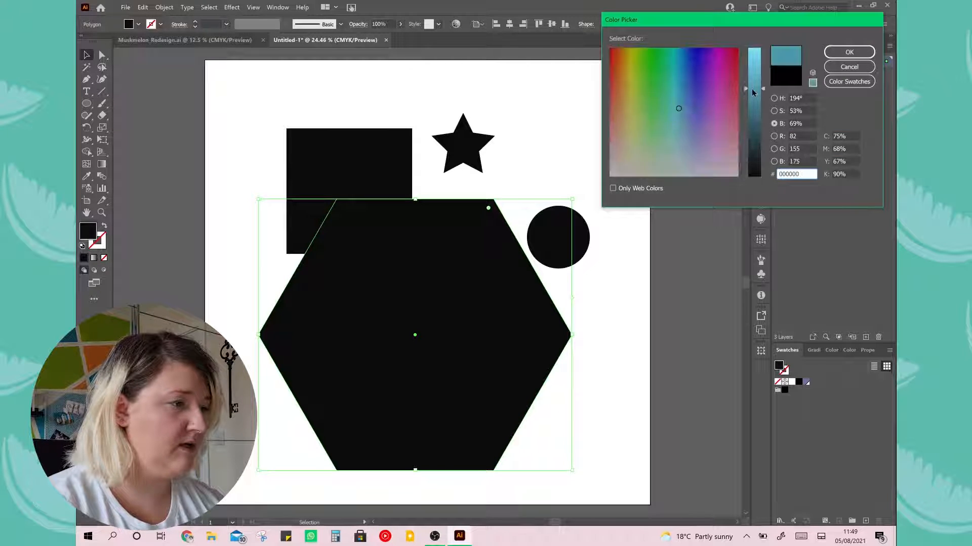
click(848, 52)
click(571, 236)
double_click(779, 367)
drag(754, 176, 754, 67)
click(706, 93)
click(637, 87)
click(849, 52)
Fill the five-pointed star with a bright orange colour
click(463, 144)
double_click(780, 367)
drag(754, 176, 754, 60)
click(618, 91)
click(616, 69)
click(623, 67)
click(848, 52)
Fill the square with pink #DD3C91 and deselect it
click(378, 167)
double_click(780, 367)
drag(754, 176, 754, 64)
click(727, 83)
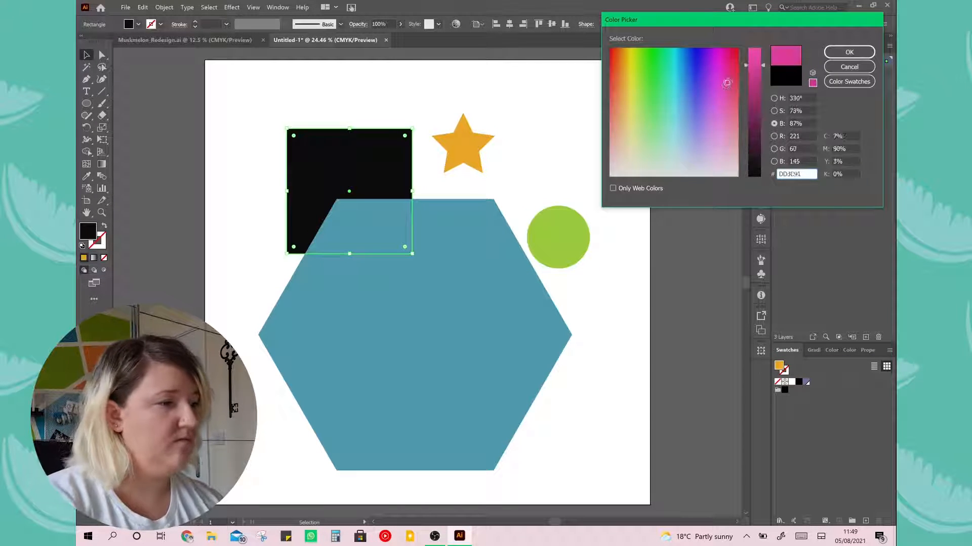
key(Return)
click(240, 198)
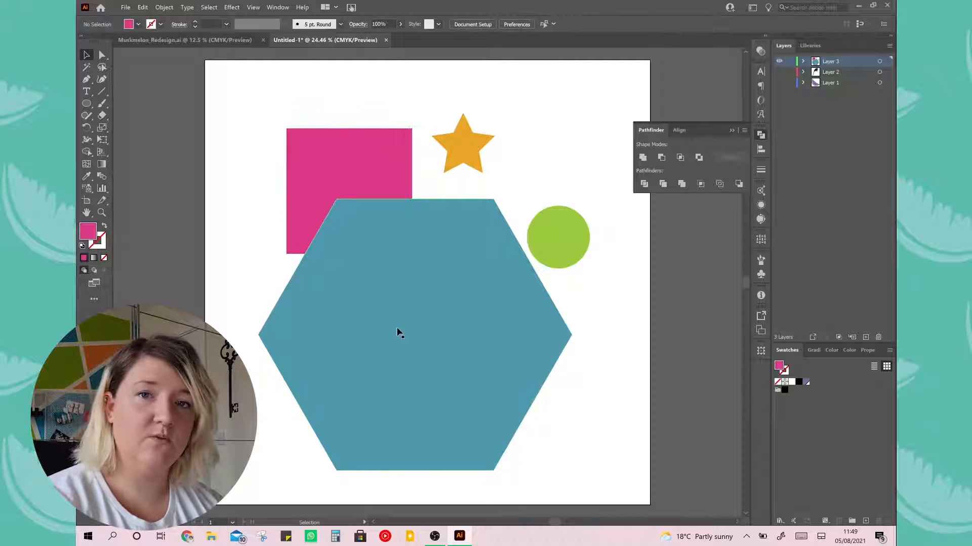
Shrink the hexagon, enlarge the circle and star, and arrange them so the shapes overlap one another and the square
click(425, 376)
drag(569, 468, 464, 376)
drag(413, 332, 468, 334)
drag(576, 240, 567, 237)
drag(580, 202, 486, 262)
click(458, 165)
drag(434, 174, 377, 263)
drag(417, 192, 413, 204)
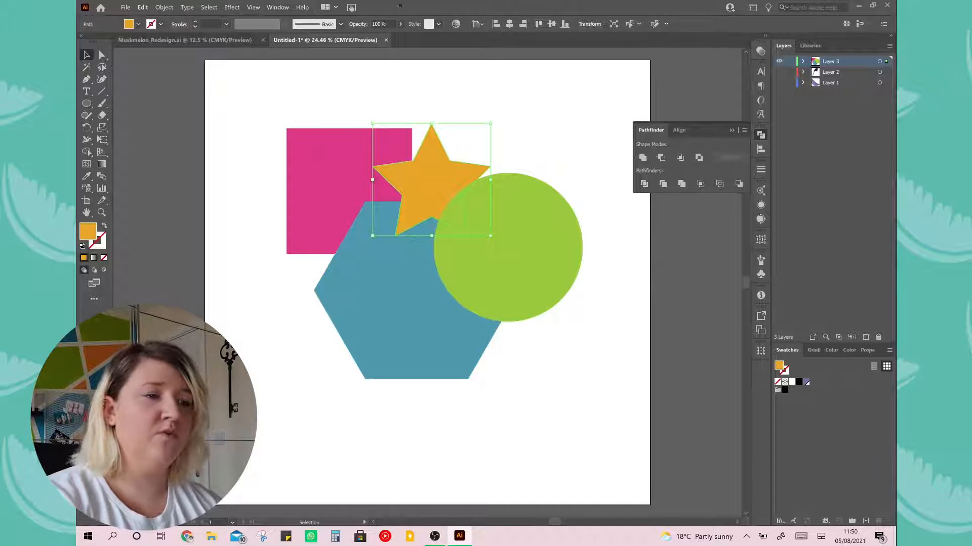
Check where the Pathfinder panel is listed and select all four overlapping shapes
click(276, 7)
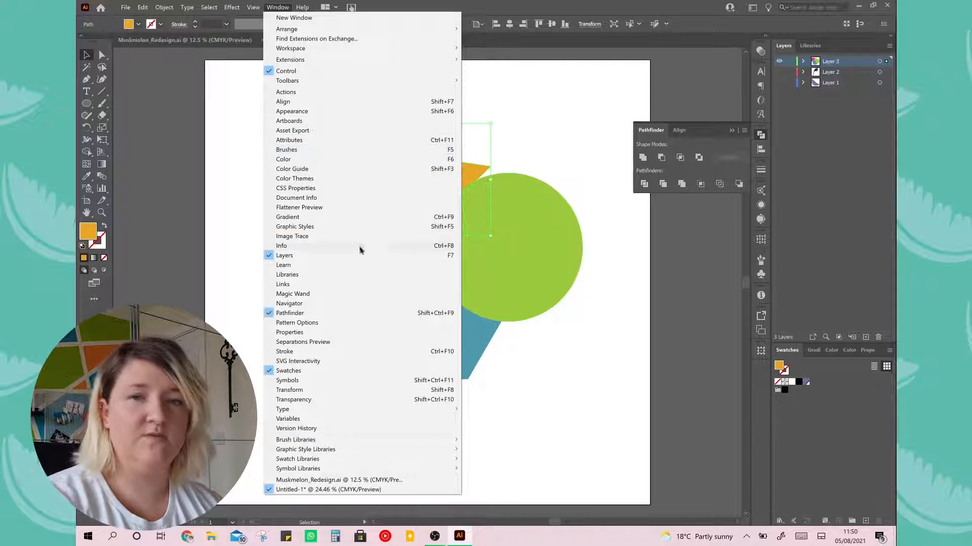
click(716, 135)
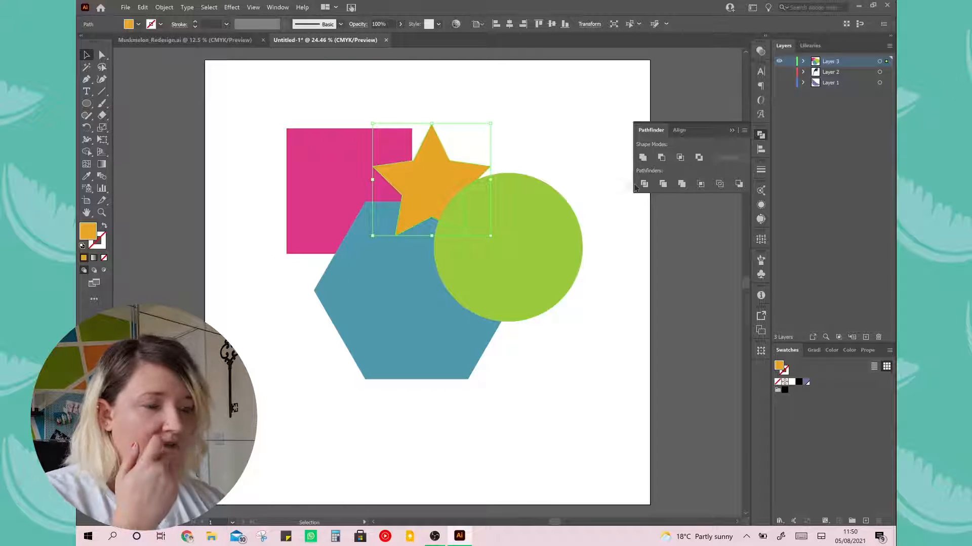
drag(357, 125, 599, 410)
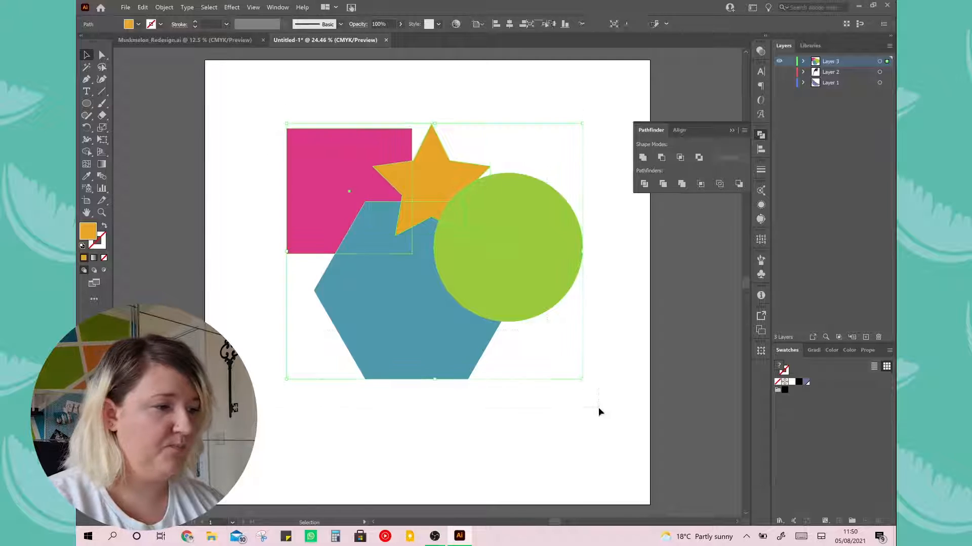
Try the Pathfinder modes Unite and Minus Front on the four selected shapes, undoing each
click(643, 158)
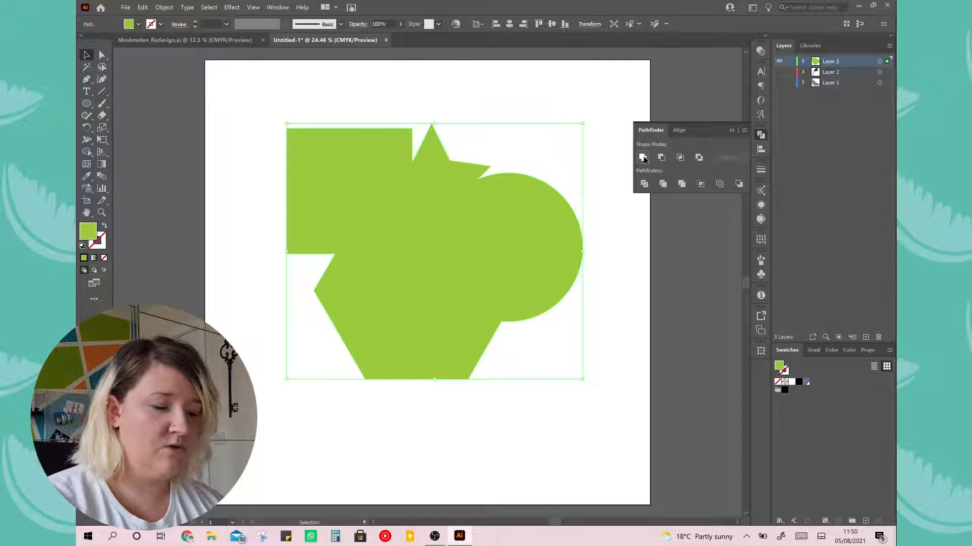
key(ctrl+z)
click(661, 157)
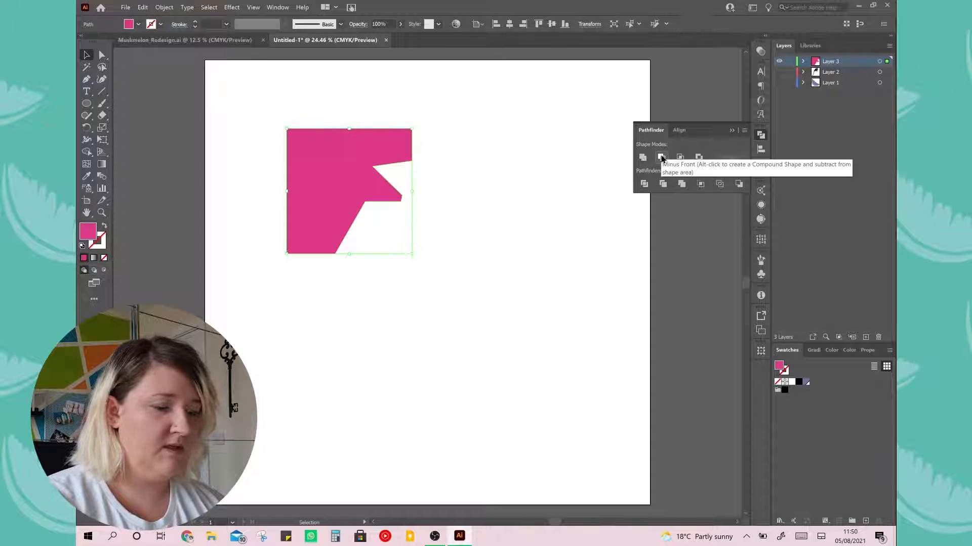
key(ctrl+z)
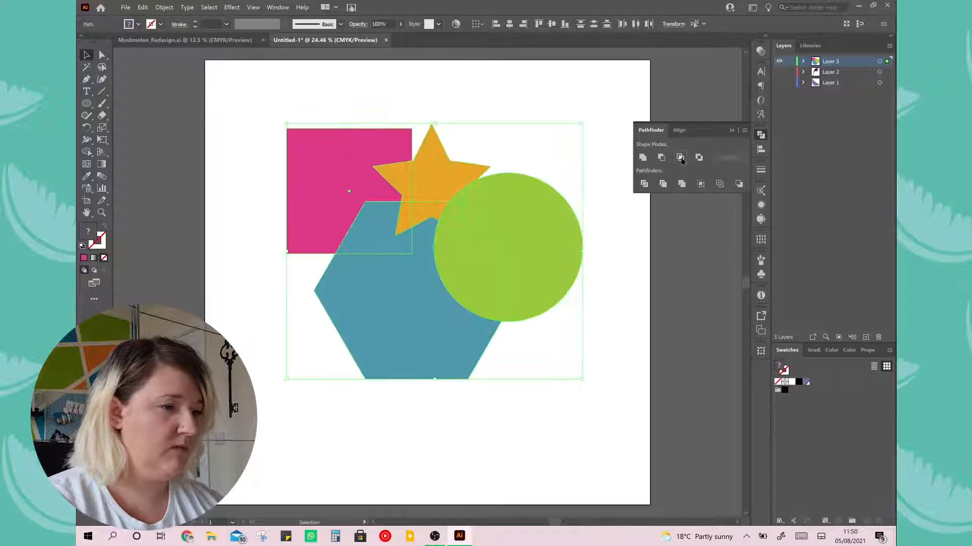
Try the Pathfinder modes Intersect and Exclude on the four selected shapes, undoing the change
click(680, 158)
click(580, 283)
click(699, 158)
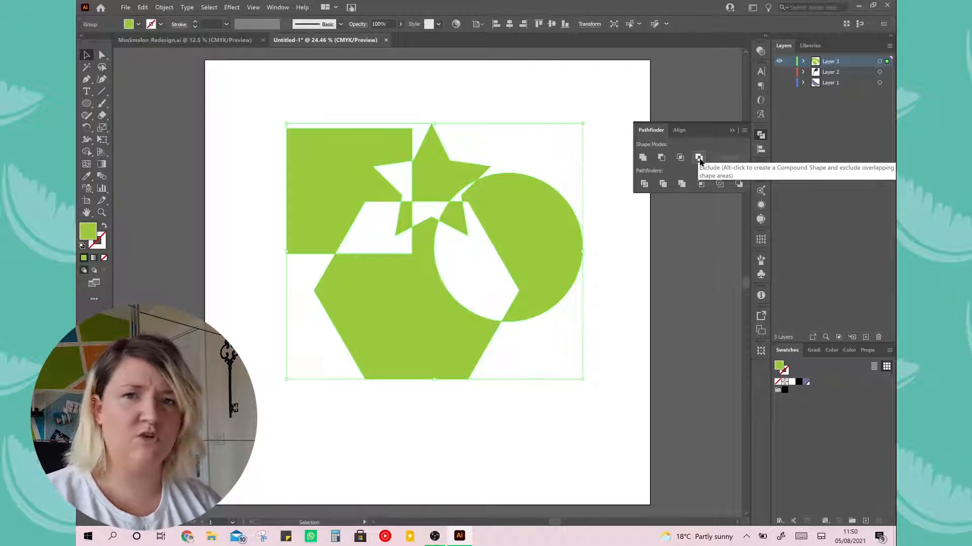
key(ctrl+z)
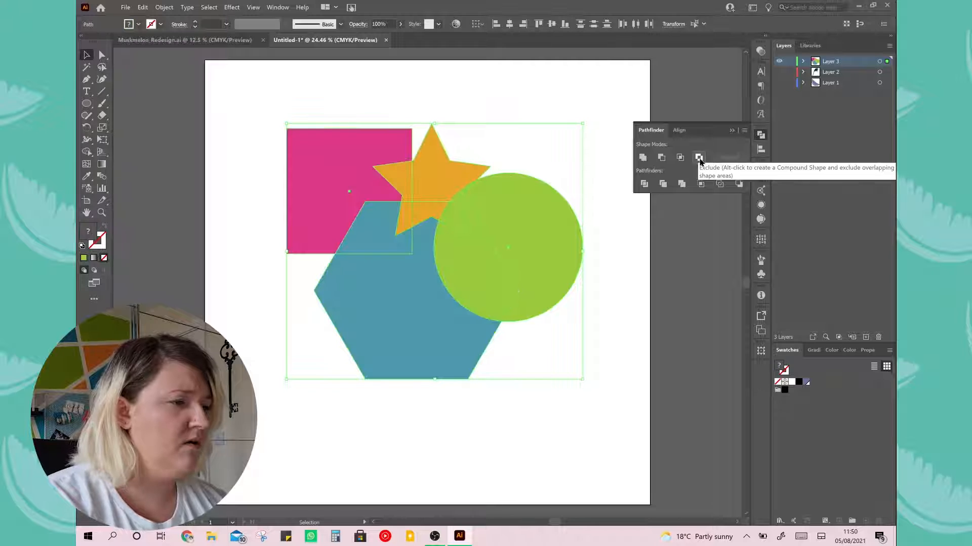
Collapse the Pathfinder panel and subtract the star's exposed upper area with the Shape Builder tool
click(732, 132)
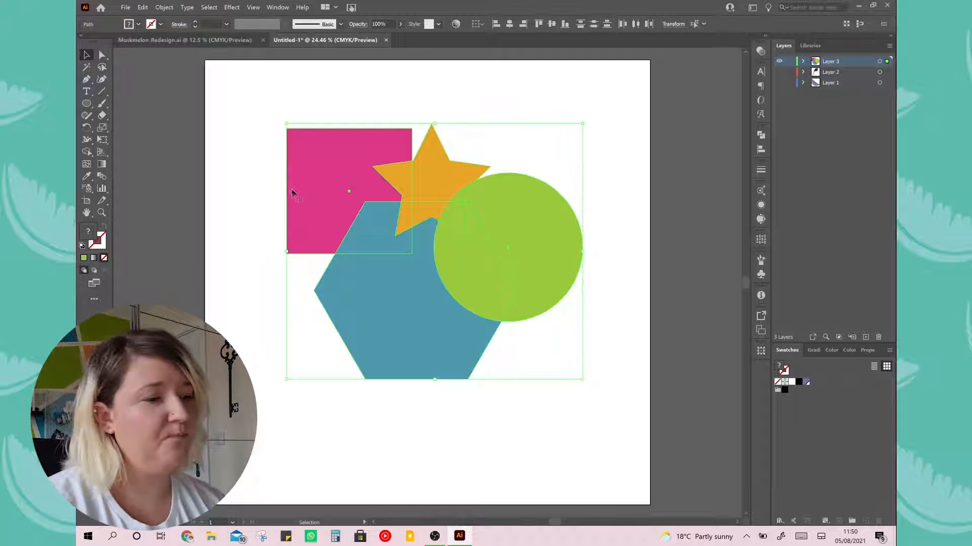
click(87, 154)
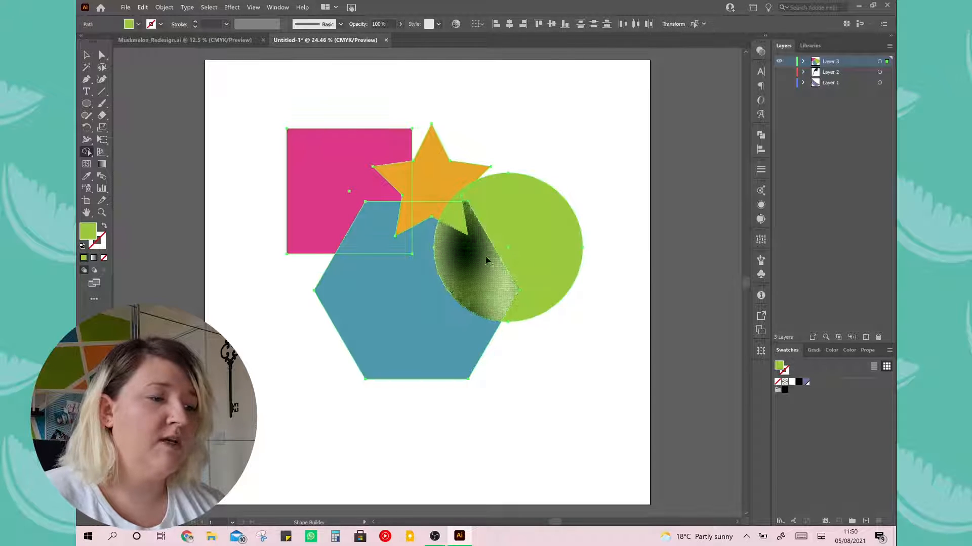
click(450, 287)
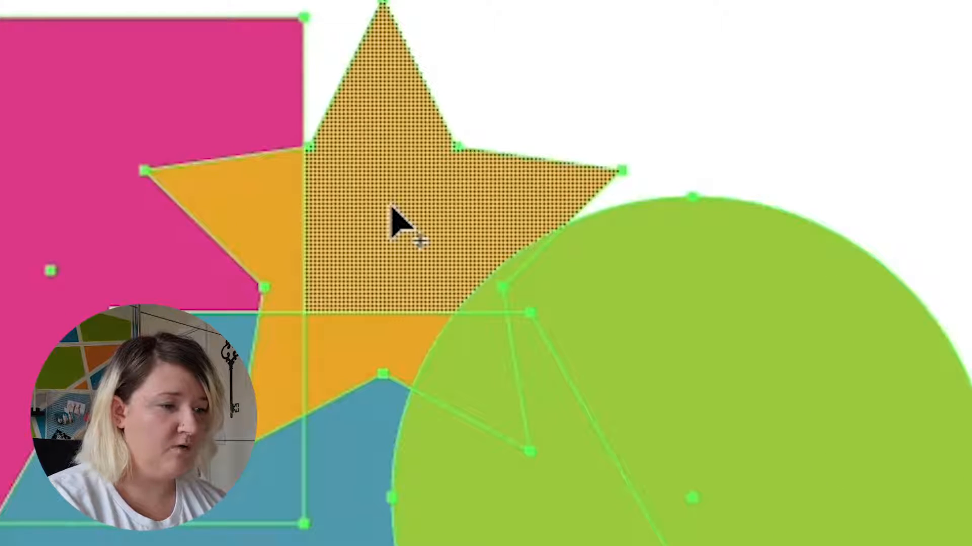
key(alt)
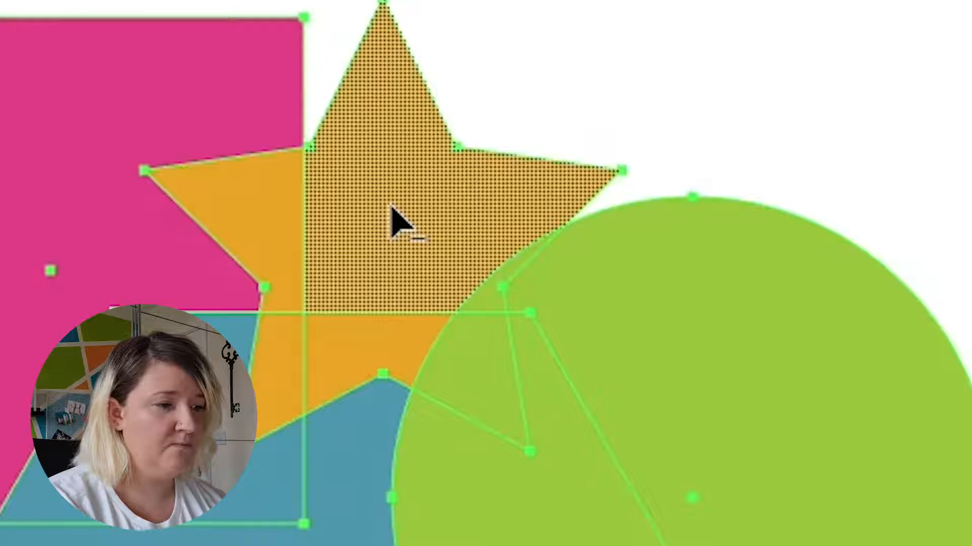
click(386, 150)
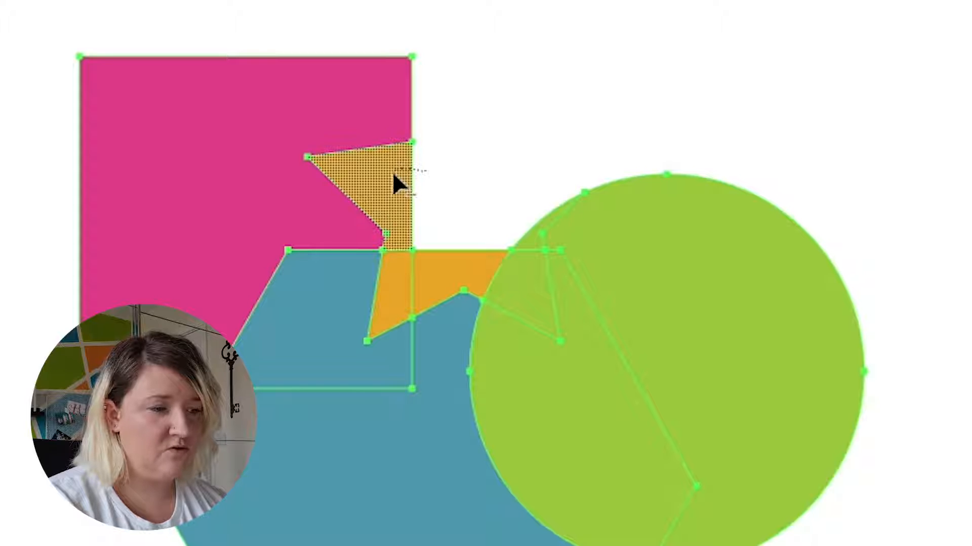
Subtract the remaining star pieces over the square, hexagon and circle with the Shape Builder, undoing the stroke that also removes the square
mouse_move(403, 219)
mouse_down()
mouse_move(384, 247)
mouse_move(394, 278)
mouse_move(478, 279)
mouse_move(506, 293)
mouse_move(502, 280)
mouse_move(529, 242)
mouse_move(388, 166)
mouse_up()
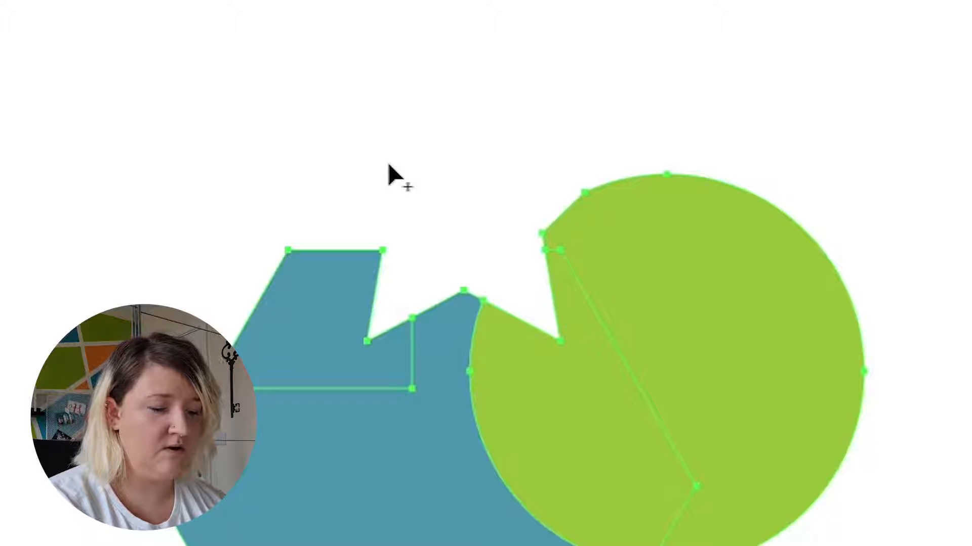
key(ctrl+z)
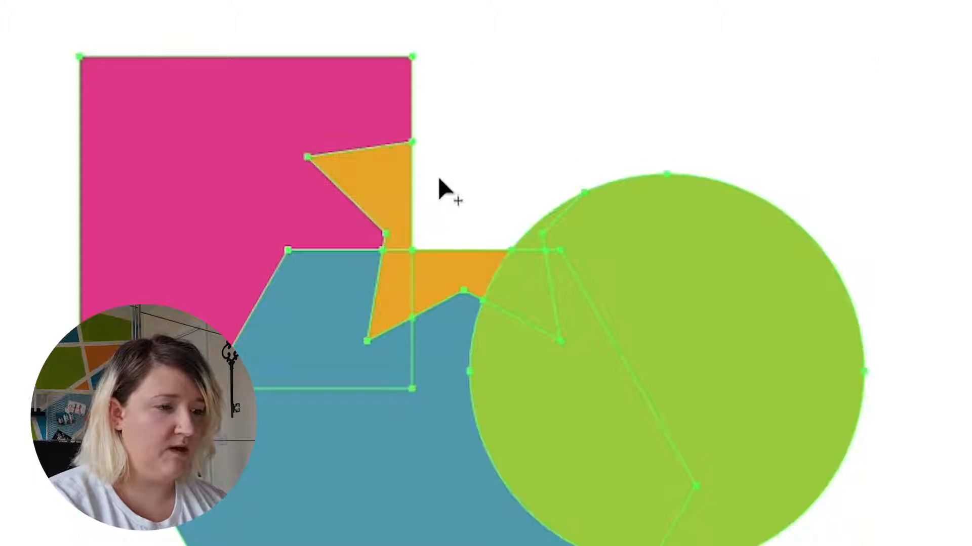
drag(440, 179, 381, 201)
mouse_move(405, 242)
mouse_down()
mouse_move(402, 276)
mouse_move(514, 279)
mouse_up()
drag(534, 227, 534, 228)
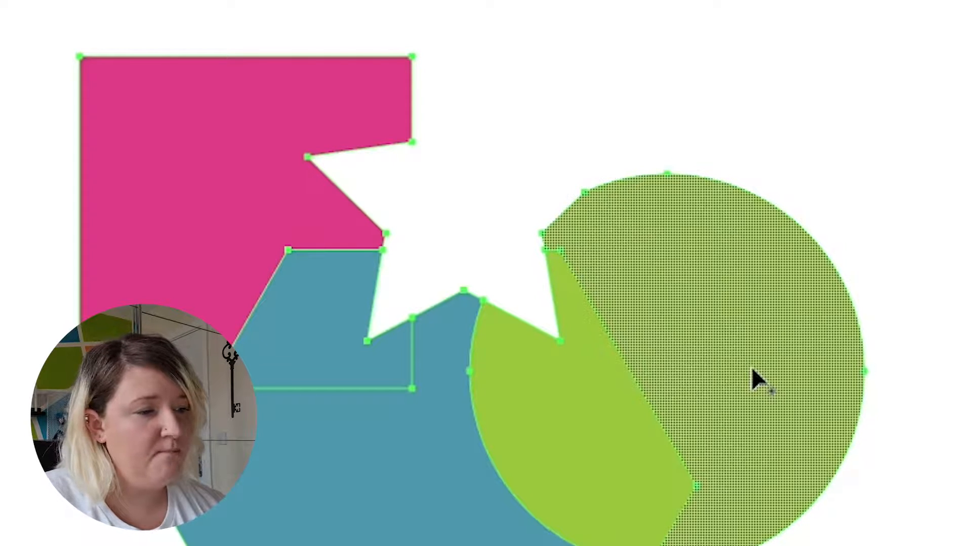
Merge the circle with the hexagon's area outside the square, and the pink square with its blue overlap, using the Shape Builder
drag(727, 360, 658, 423)
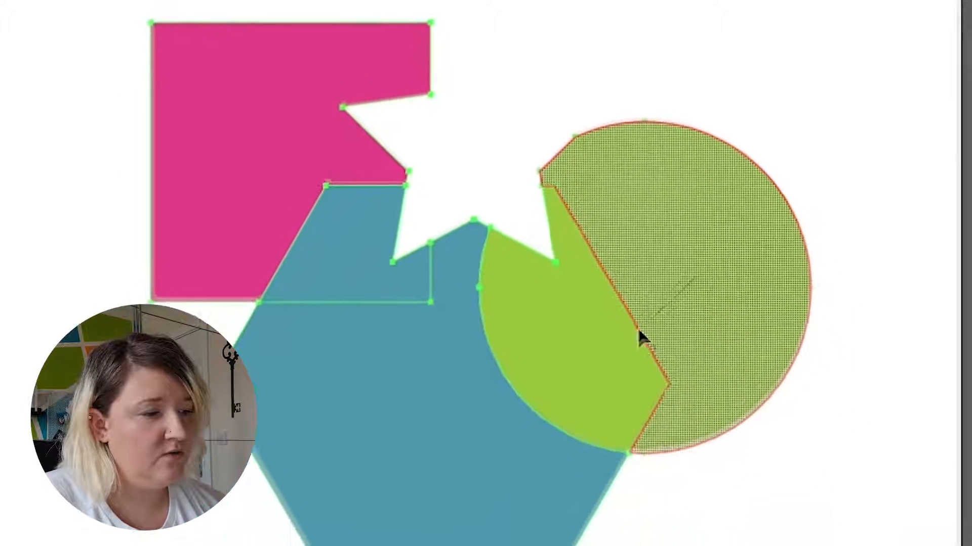
mouse_move(639, 338)
mouse_down()
mouse_move(553, 433)
mouse_move(486, 452)
mouse_up()
mouse_move(489, 396)
mouse_down()
mouse_move(408, 390)
mouse_move(394, 403)
mouse_move(371, 393)
mouse_up()
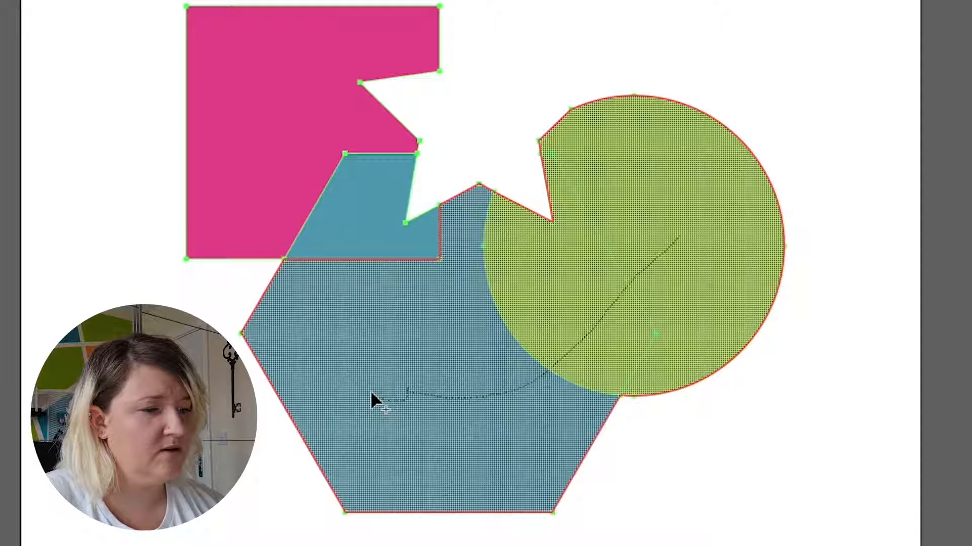
drag(371, 393, 371, 393)
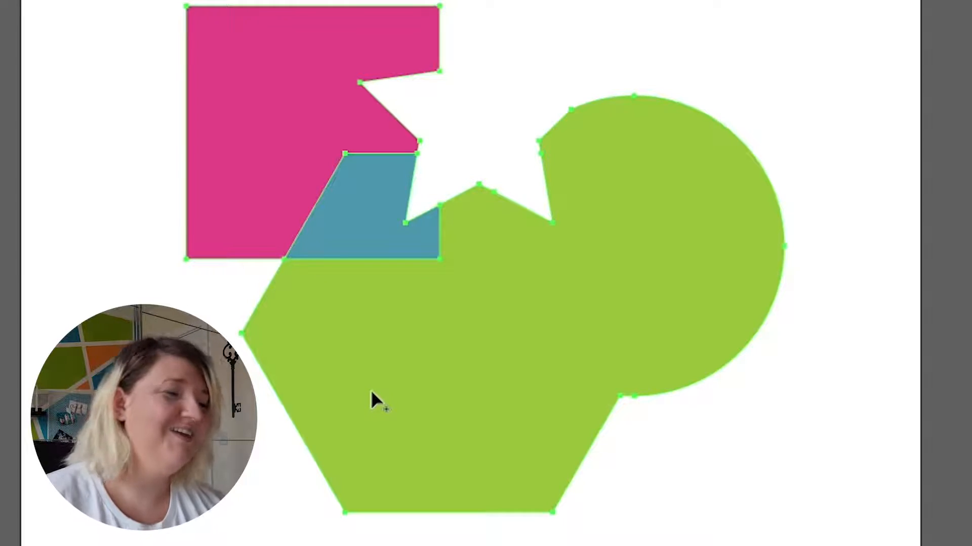
drag(287, 114, 382, 225)
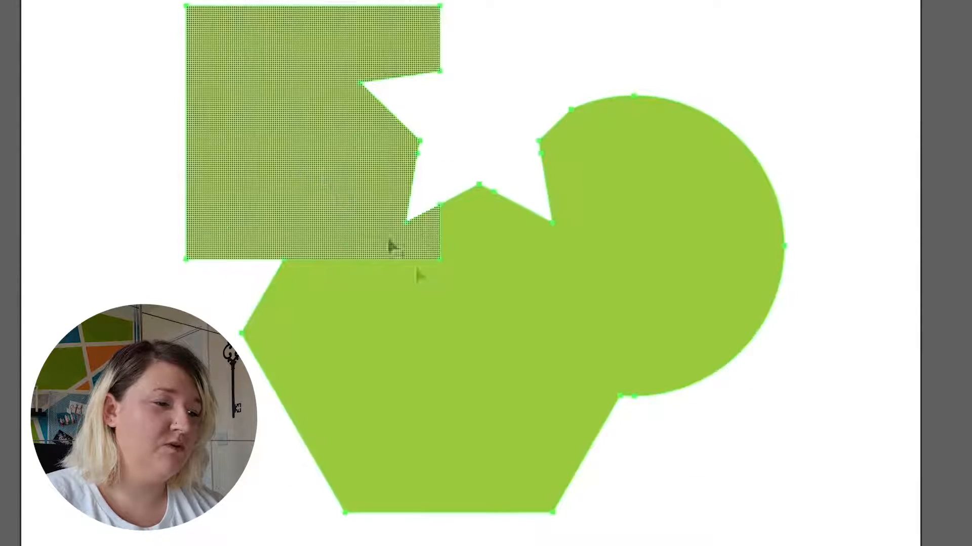
Isolate the merged square, move it up and left away from the other shape, exit isolation, and undo the move
key(v)
click(76, 225)
click(338, 184)
double_click(338, 186)
click(95, 202)
drag(311, 179, 239, 104)
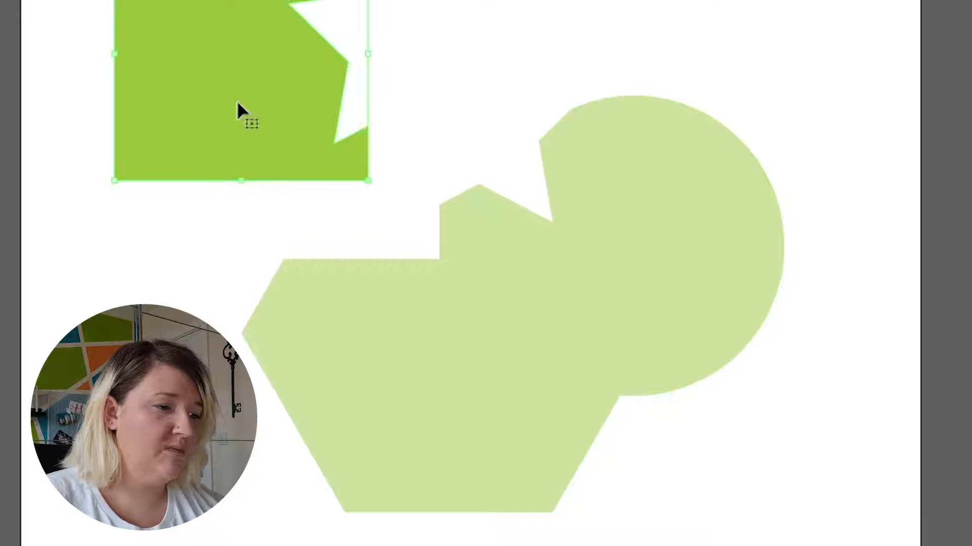
click(161, 275)
double_click(161, 273)
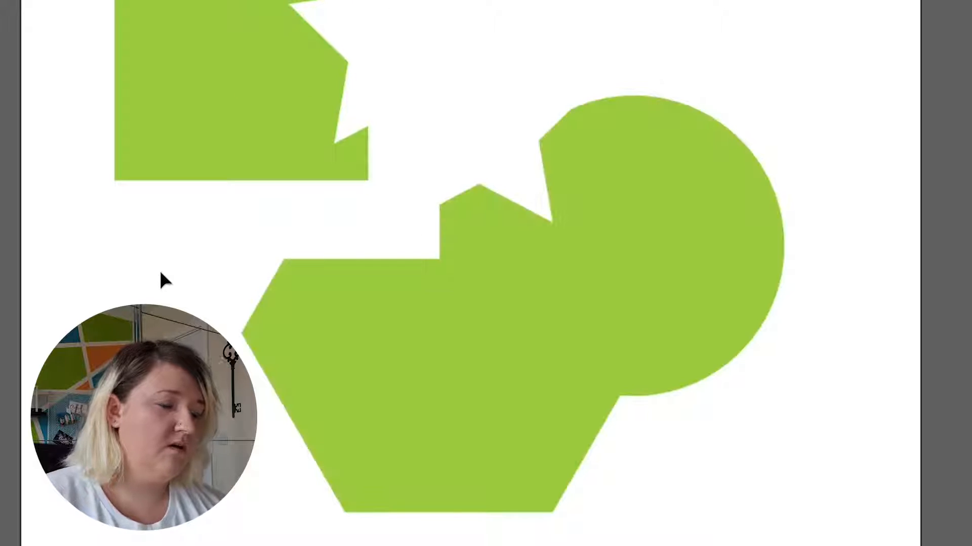
key(ctrl+z)
key(ctrl+z)
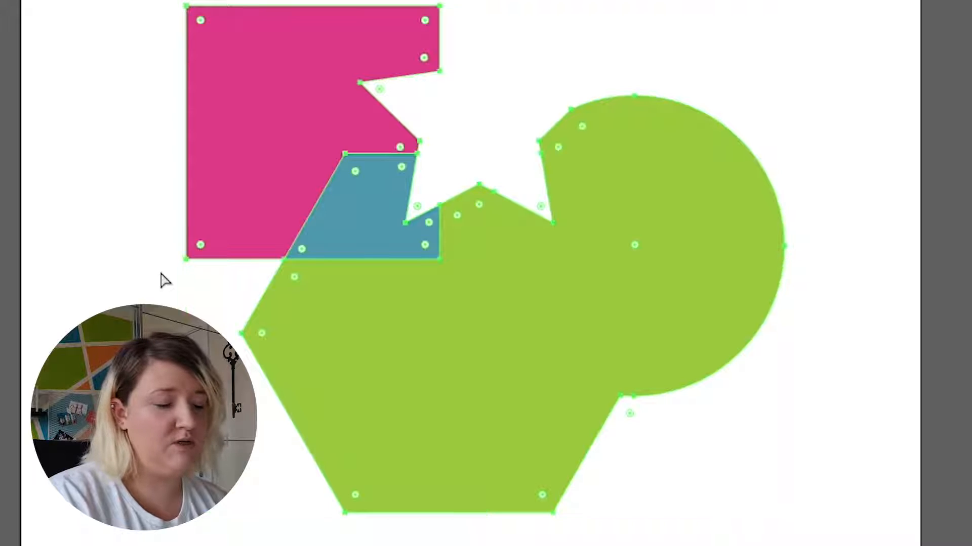
key(ctrl+shift+z)
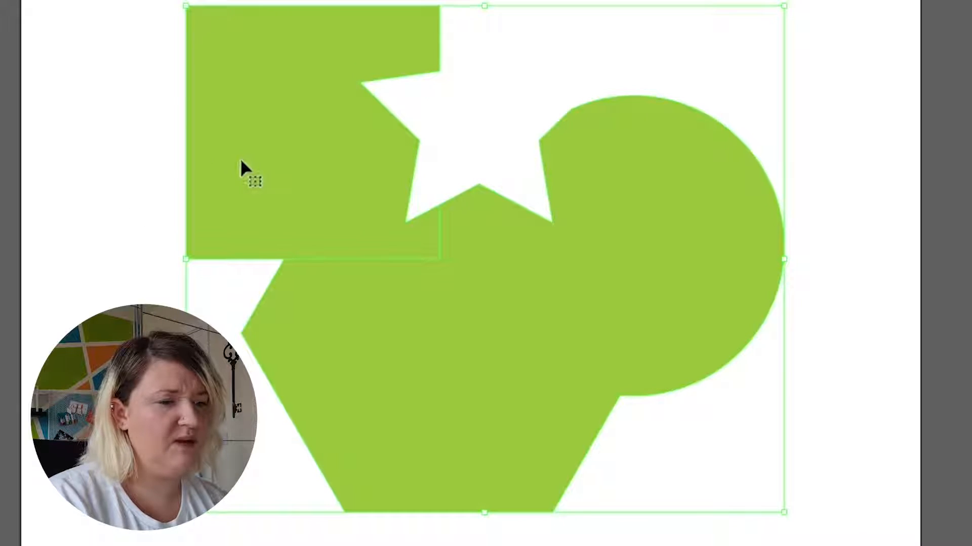
Isolate the merged square, fill it with turquoise, and exit isolation mode
double_click(241, 159)
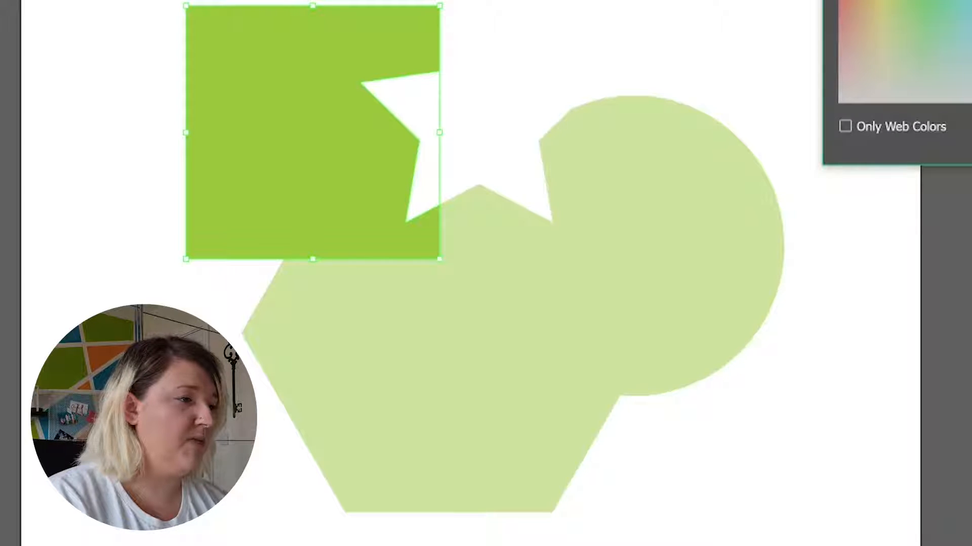
key(Return)
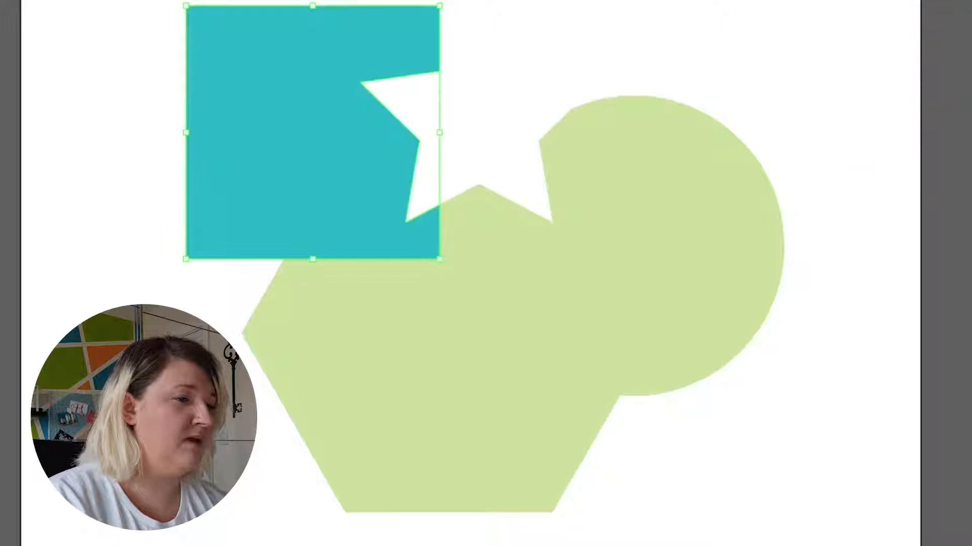
double_click(814, 65)
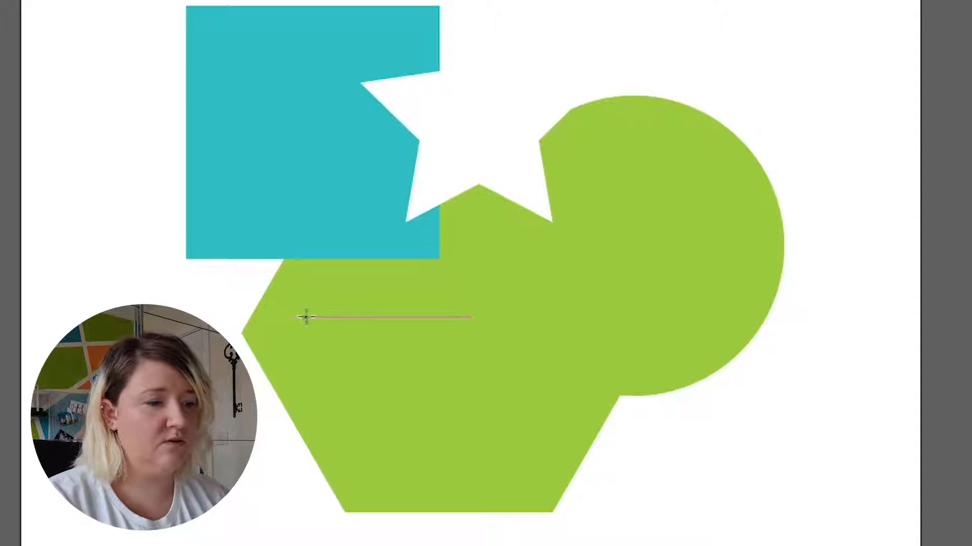
Draw five small turquoise circles of varying sizes across the merged green shape
drag(380, 306, 432, 348)
drag(507, 296, 552, 340)
drag(609, 201, 638, 229)
drag(668, 284, 685, 301)
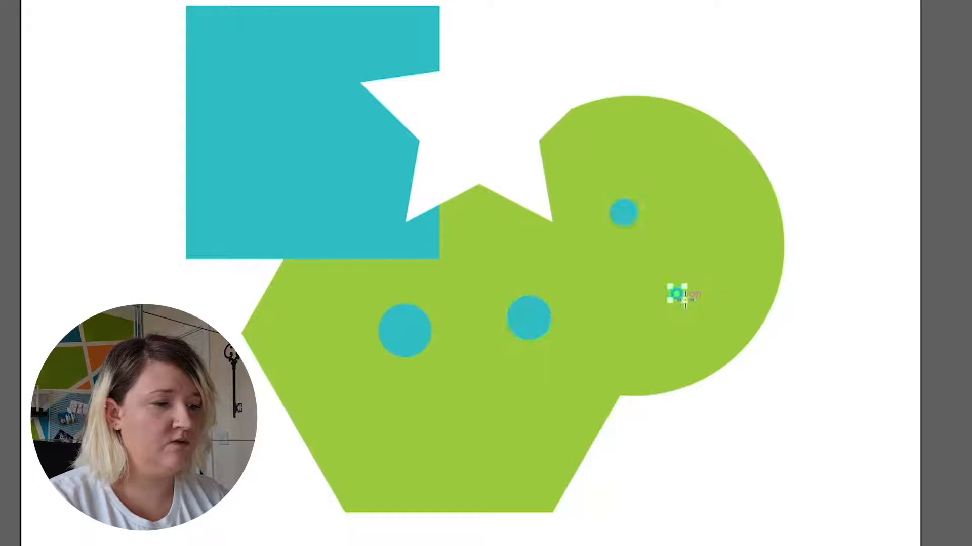
drag(440, 462, 439, 468)
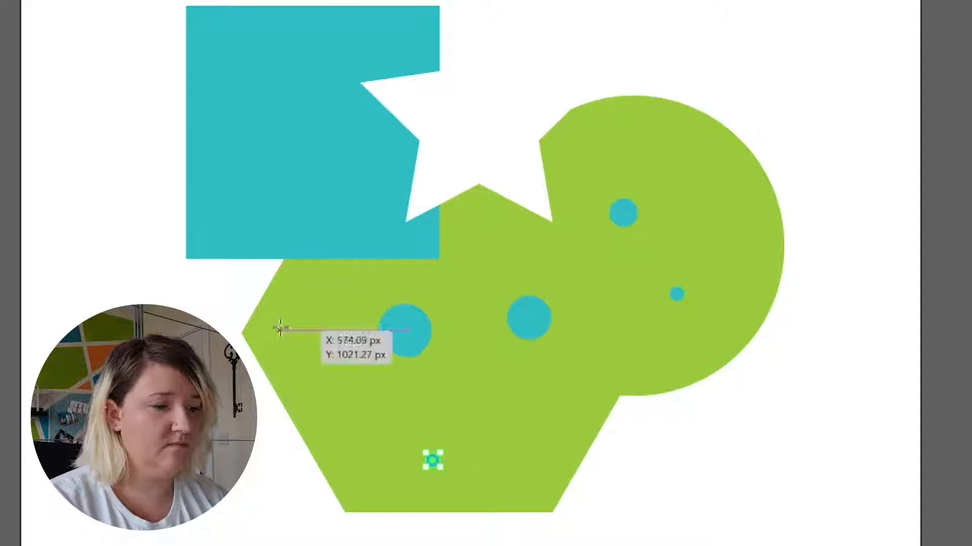
Draw a turquoise circle near the green shape's left corner, and cut all circles except the upper-right one out with the Shape Builder
drag(279, 327, 318, 363)
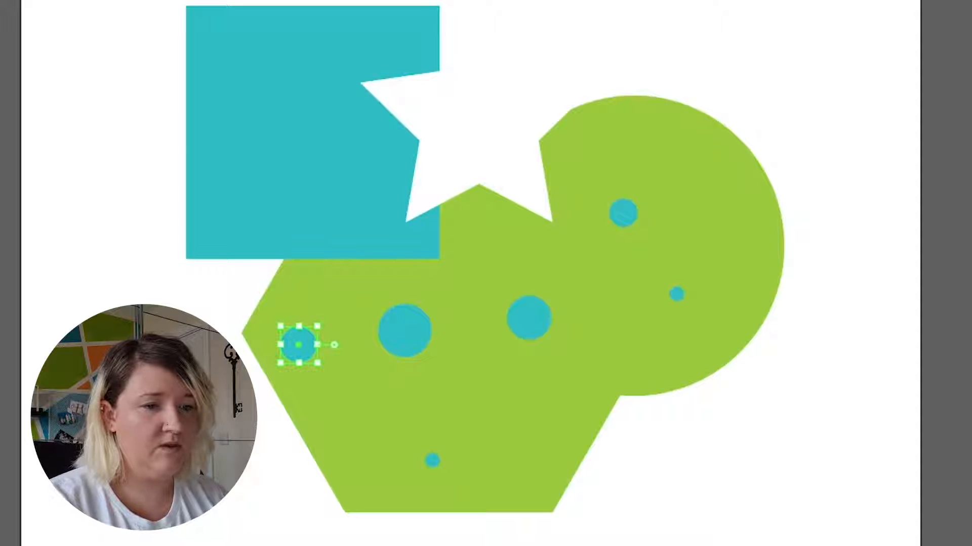
drag(96, 4, 830, 529)
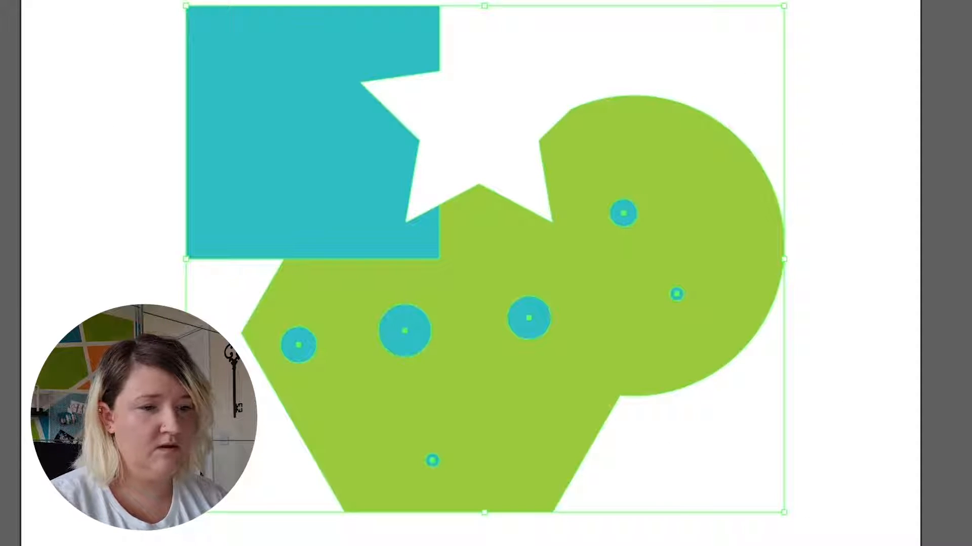
key(shift+m)
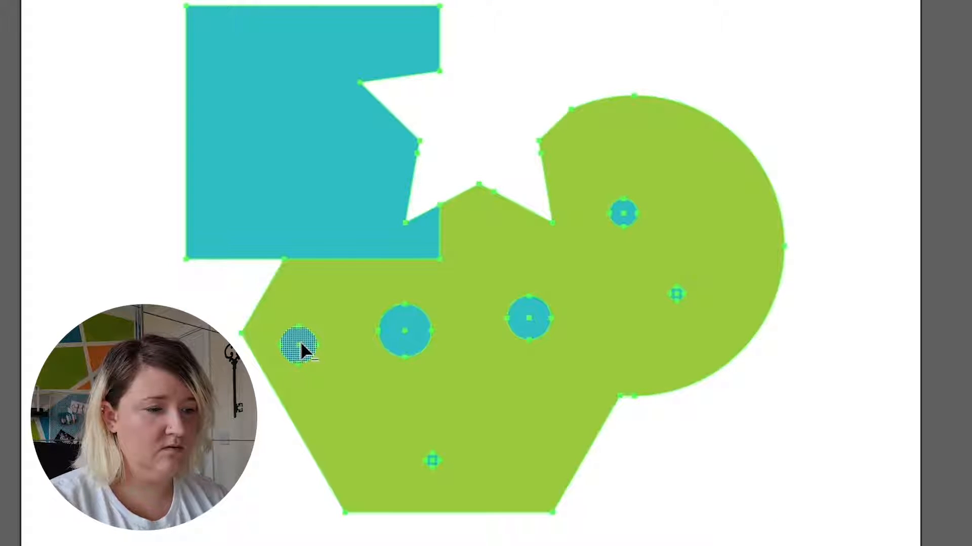
alt+click(301, 344)
alt+click(401, 335)
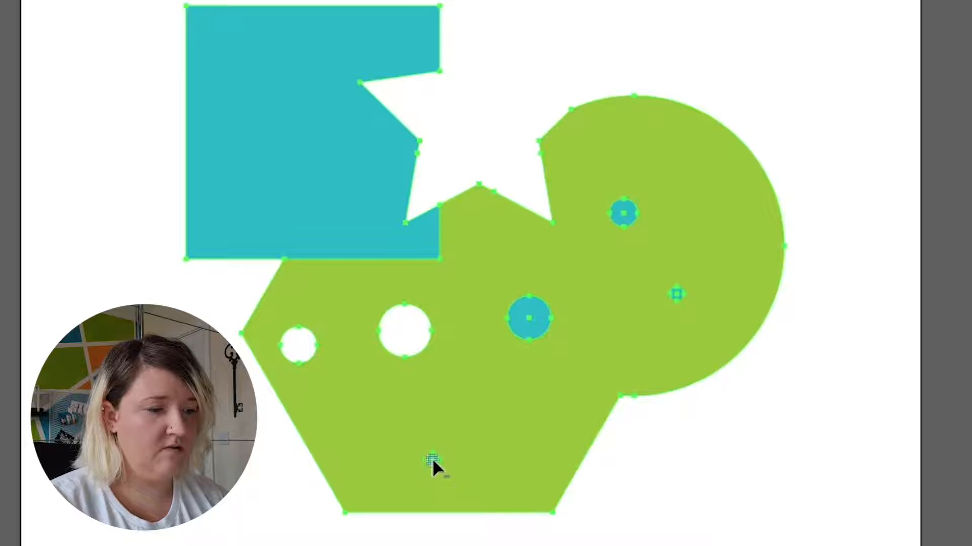
alt+click(530, 317)
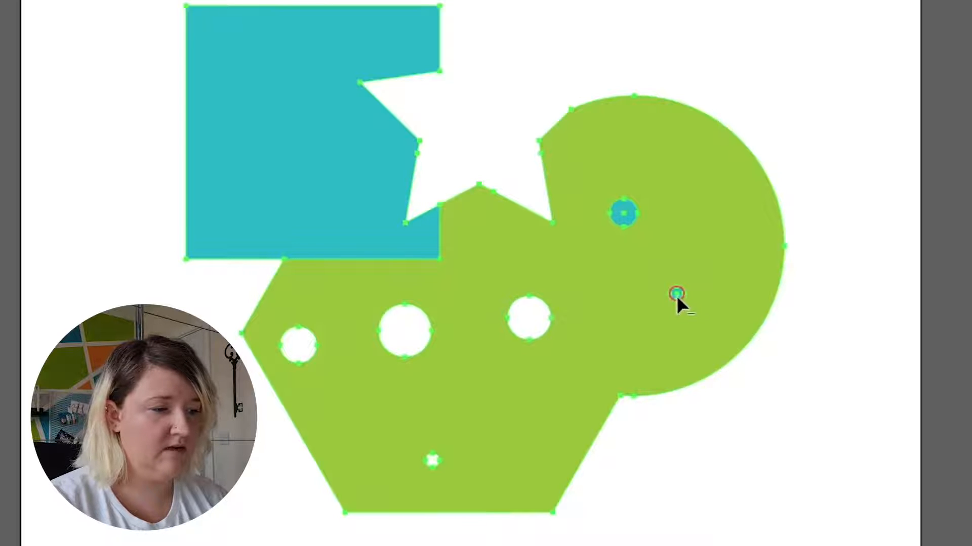
alt+click(677, 292)
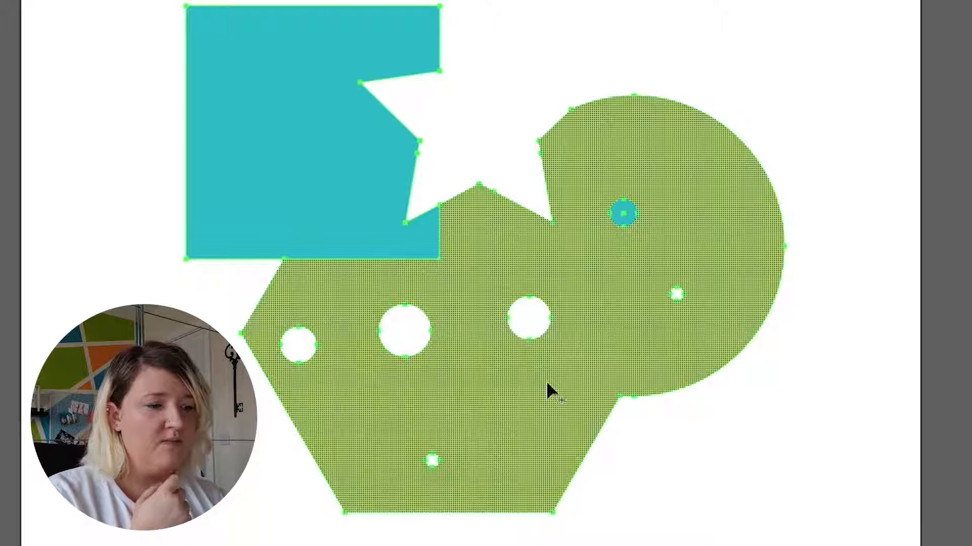
Merge the green shape with its centre-right hole and with the remaining upper-right circle using the Shape Builder
drag(527, 317, 505, 269)
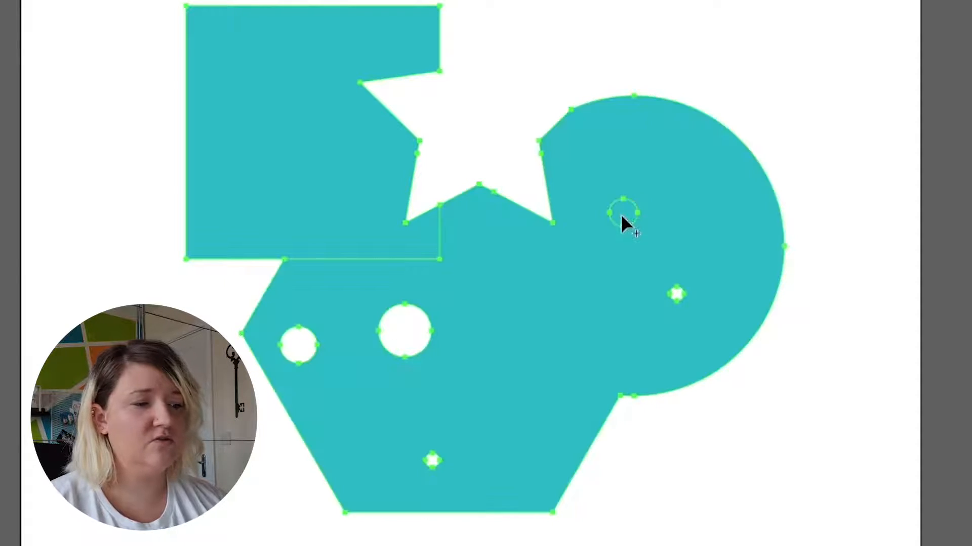
alt+click(620, 214)
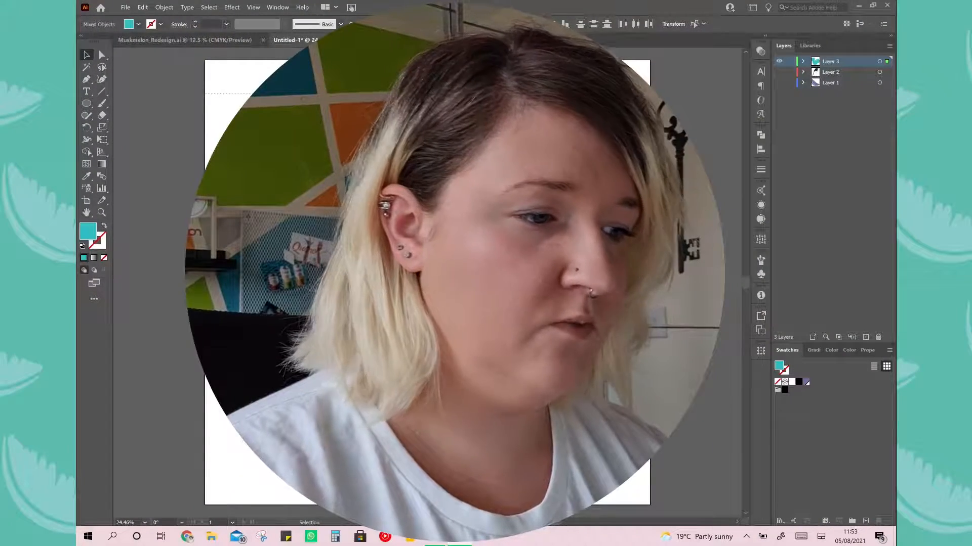
Delete all the artwork on Layer 3 and draw a long vertical line slightly left of the artboard's centre
key(Delete)
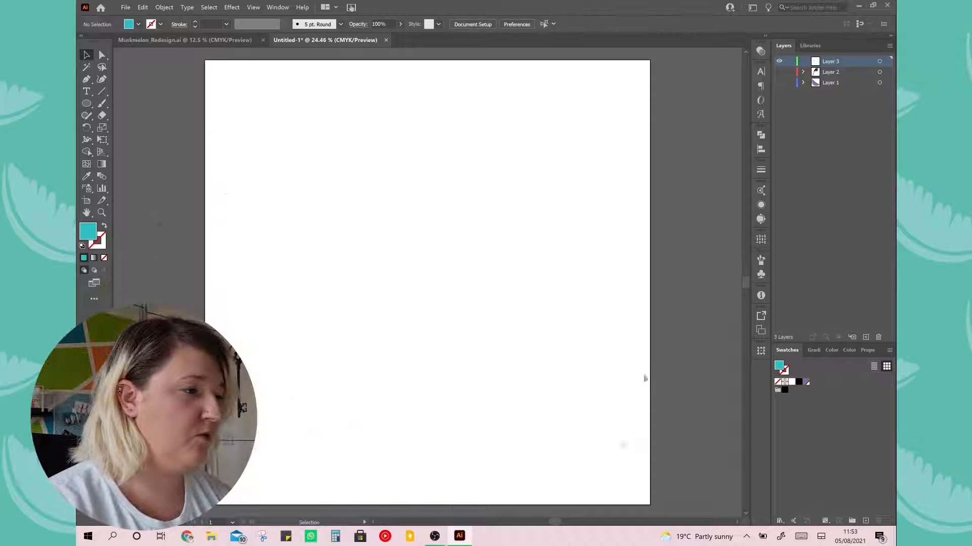
click(102, 91)
drag(401, 111, 456, 457)
Give the vertical line a 6 pt stroke in the purple swatch, with no fill
click(759, 172)
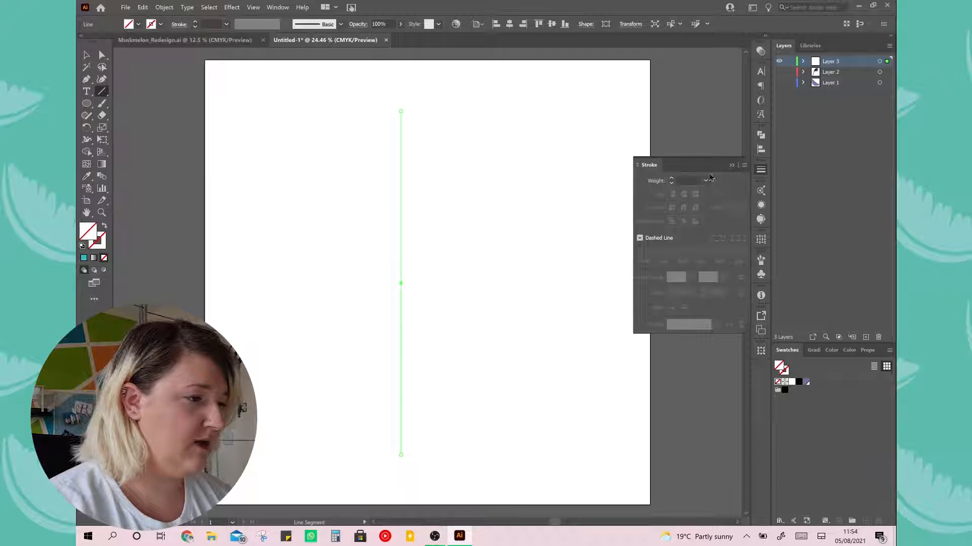
click(706, 181)
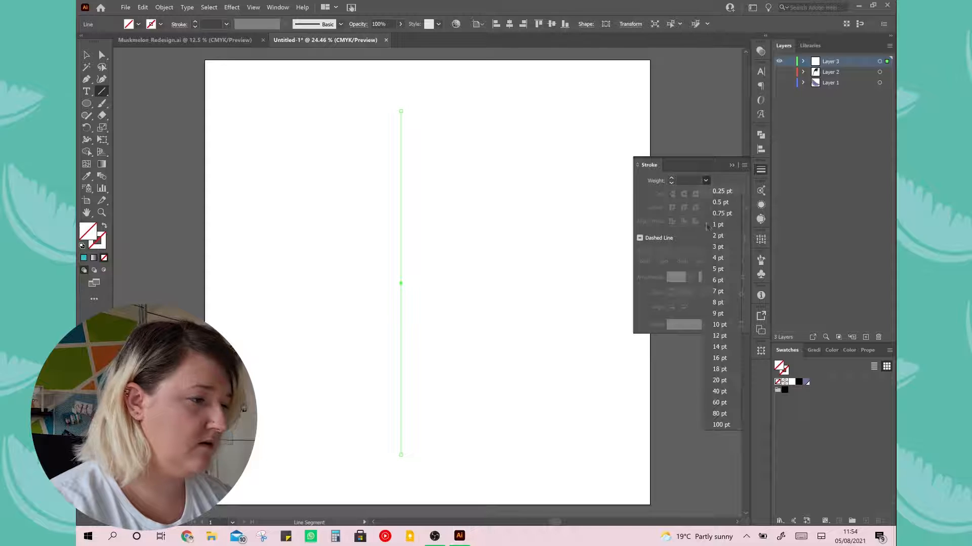
click(720, 287)
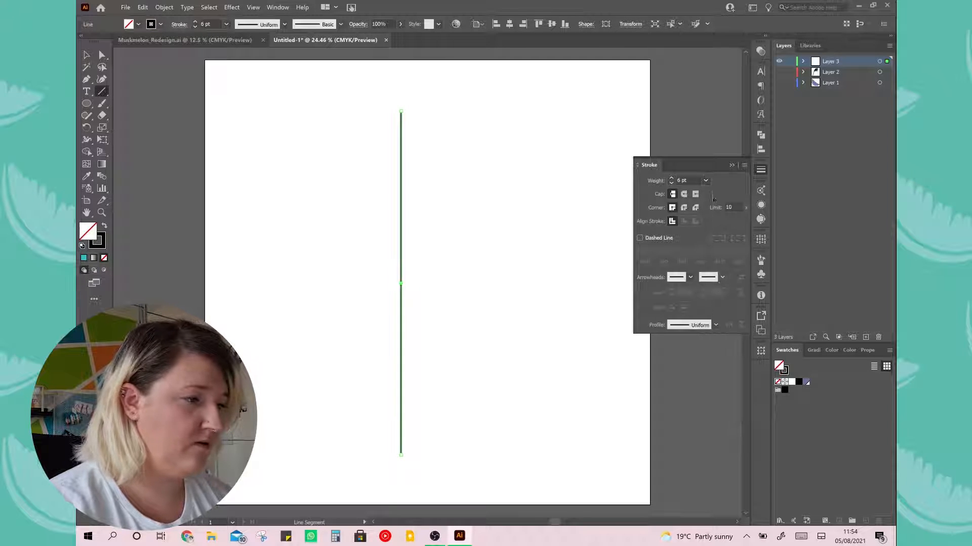
click(732, 166)
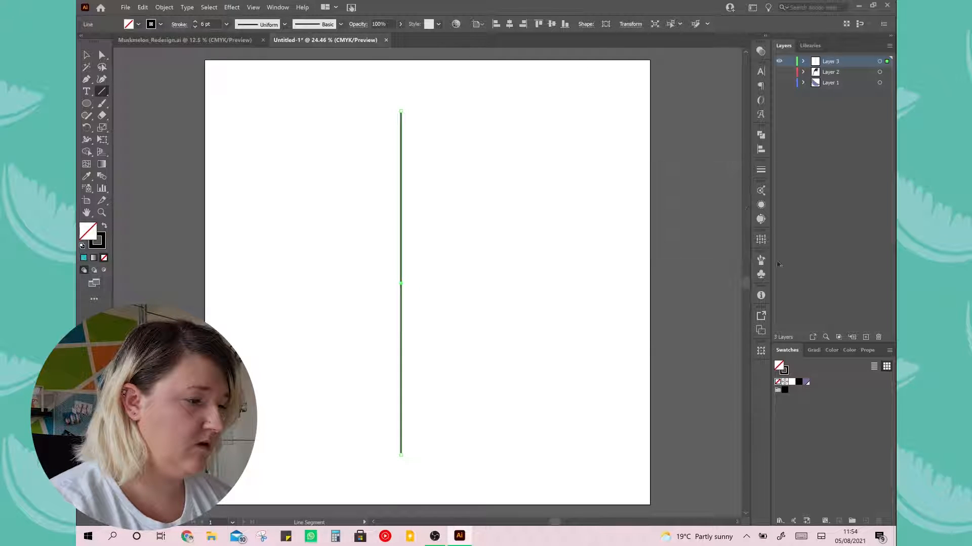
click(807, 384)
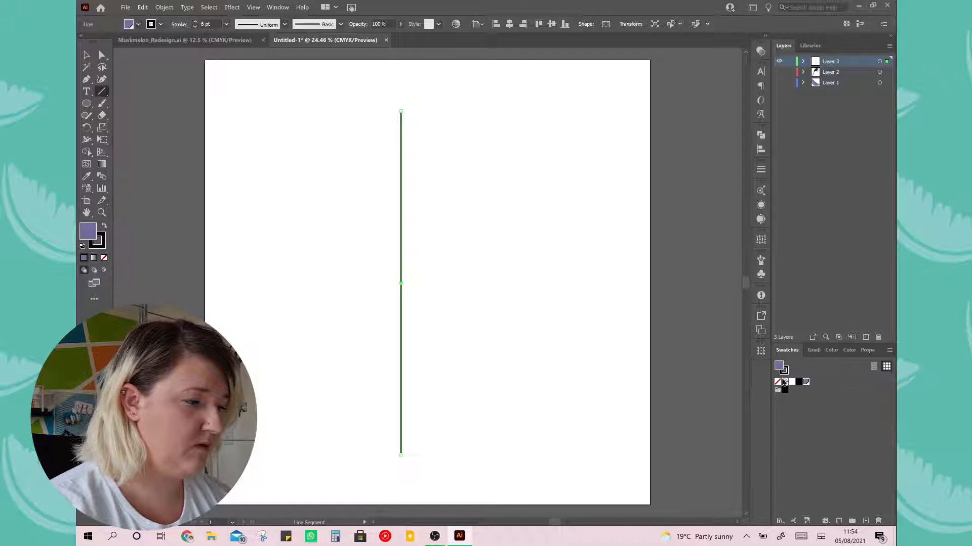
click(777, 382)
key(x)
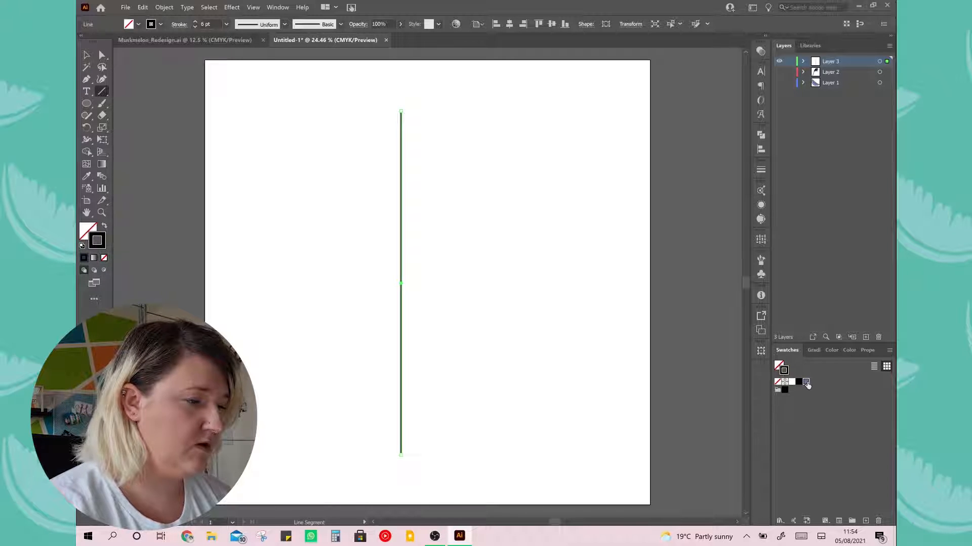
click(806, 383)
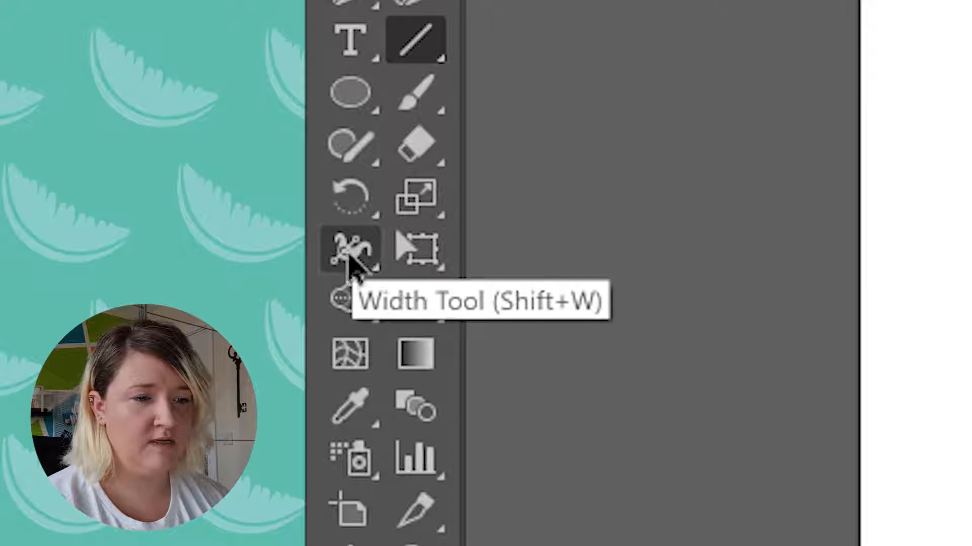
Widen the line's upper end with the Width tool so the stroke tapers to a point at the lower end
click(360, 257)
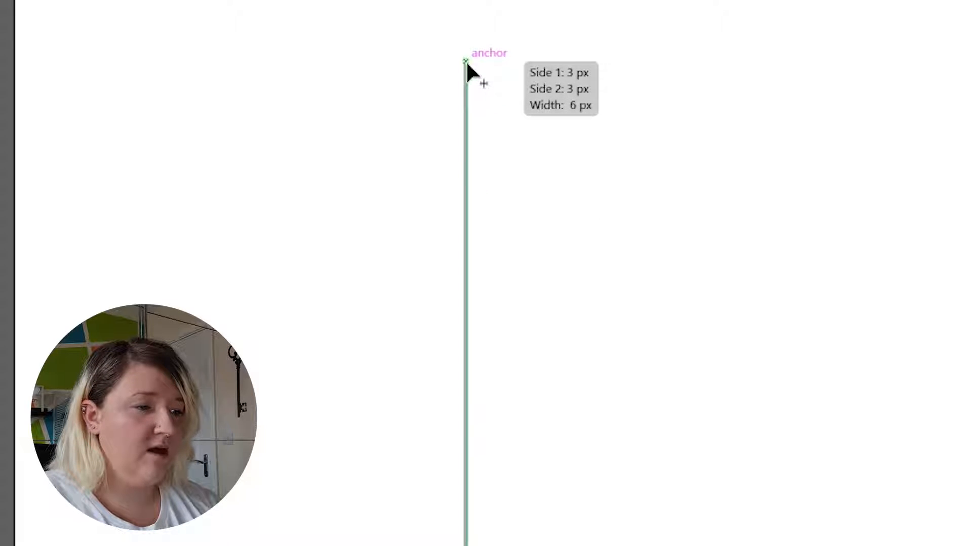
drag(466, 69, 798, 74)
drag(701, 76, 544, 84)
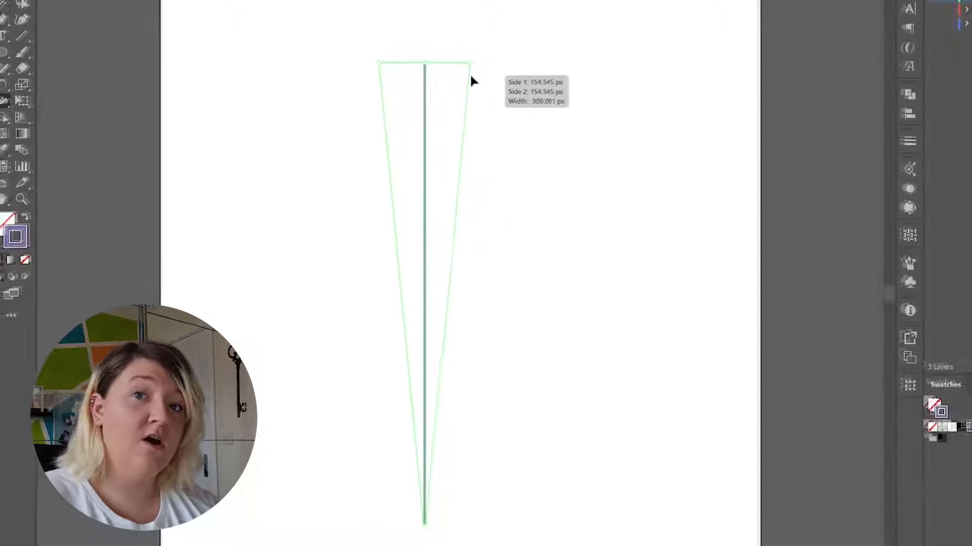
drag(468, 76, 447, 78)
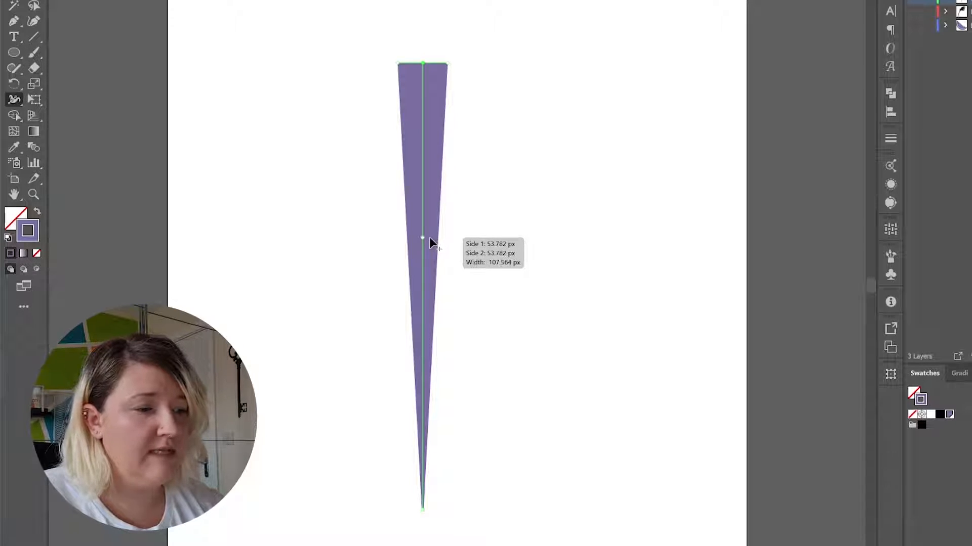
Widen the stroke just above its middle to about 291 px, and pinch it in above and below that bulge
drag(430, 238, 464, 247)
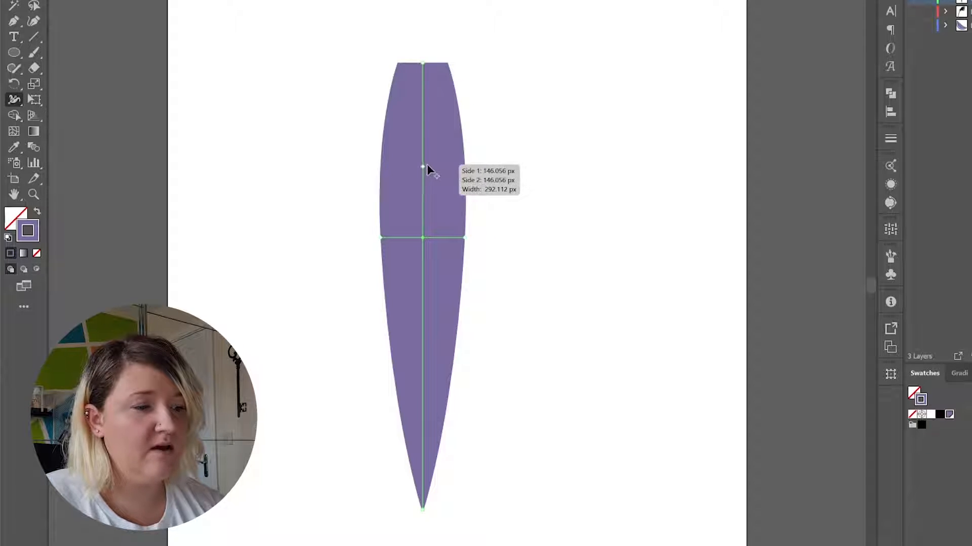
mouse_move(428, 166)
mouse_down()
mouse_move(468, 166)
mouse_move(426, 166)
mouse_up()
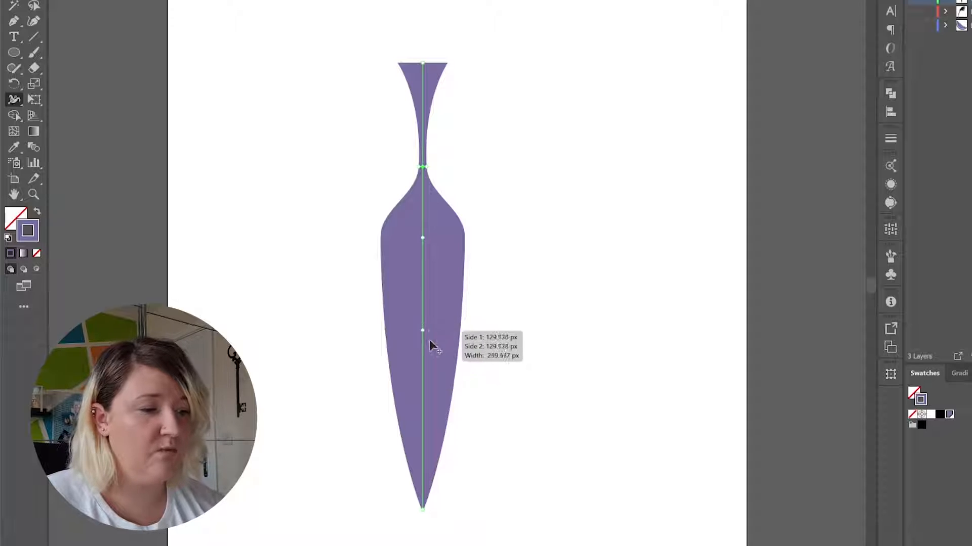
mouse_move(425, 343)
mouse_down()
mouse_move(469, 343)
mouse_move(433, 351)
mouse_up()
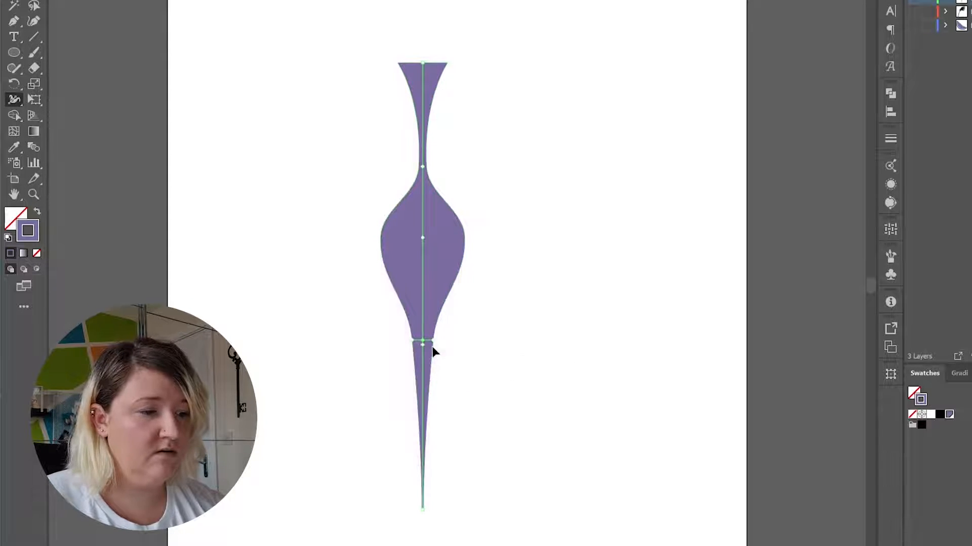
Move the shaped purple stroke down and slightly left, and give it a round cap
click(14, 0)
click(210, 160)
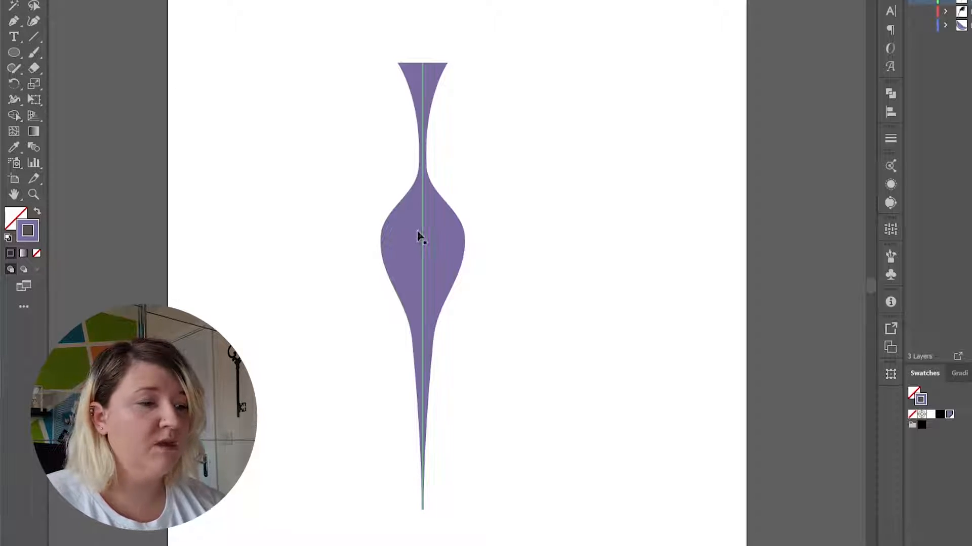
drag(419, 235, 395, 289)
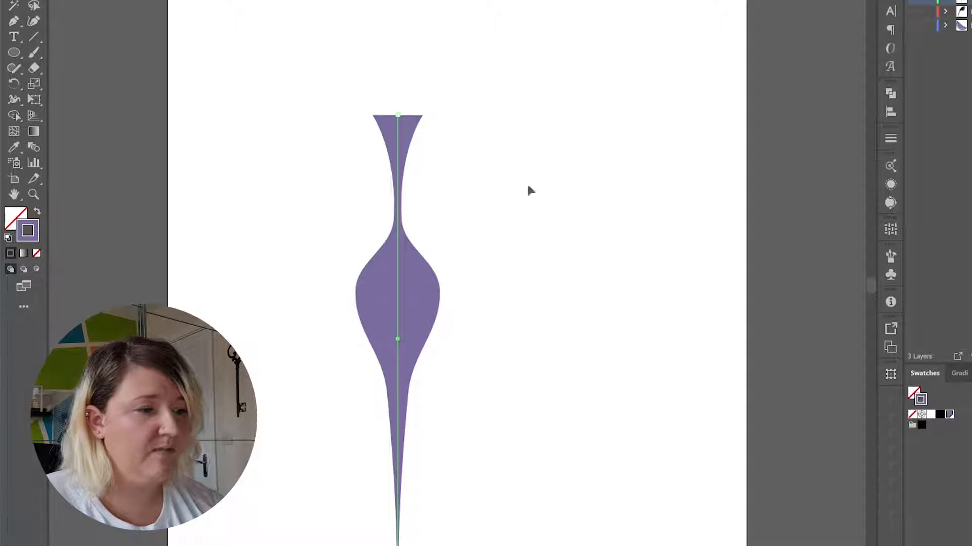
click(891, 139)
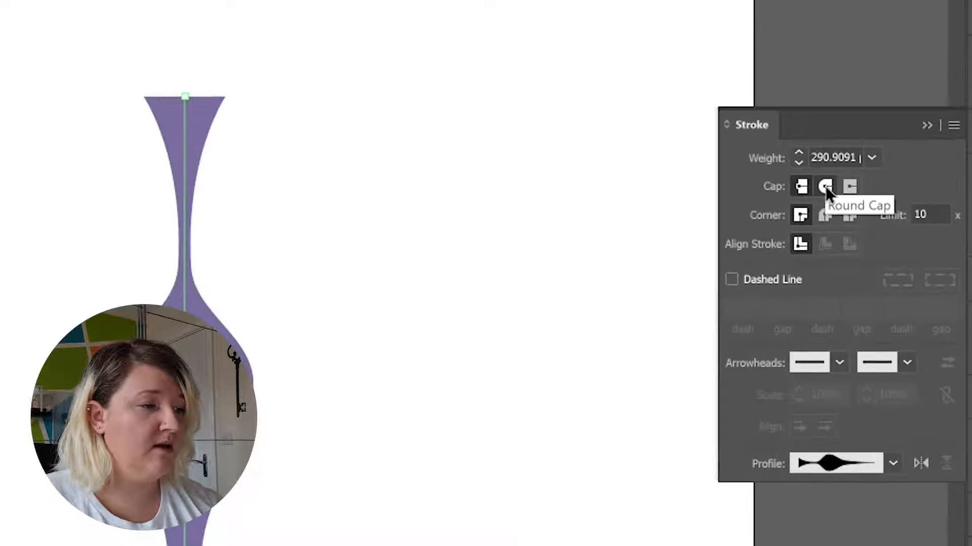
click(824, 186)
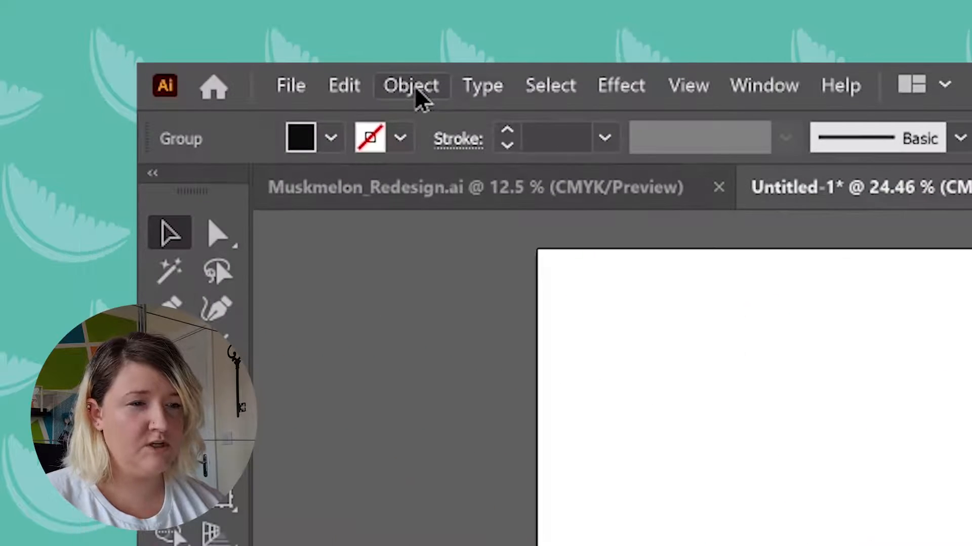
Create a grid repeat from the palm leaf group, then move it and scale it down to fit the artboard's width
click(165, 9)
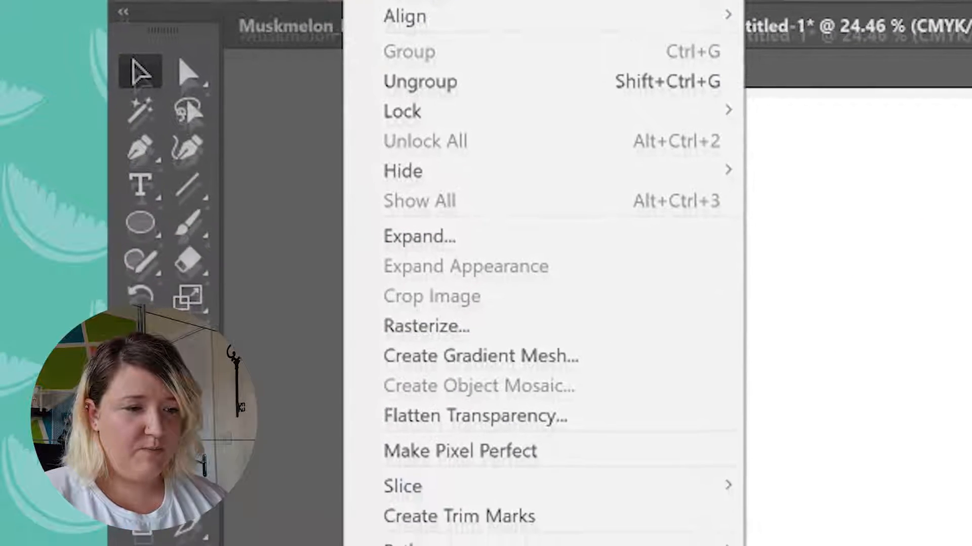
mouse_move(611, 521)
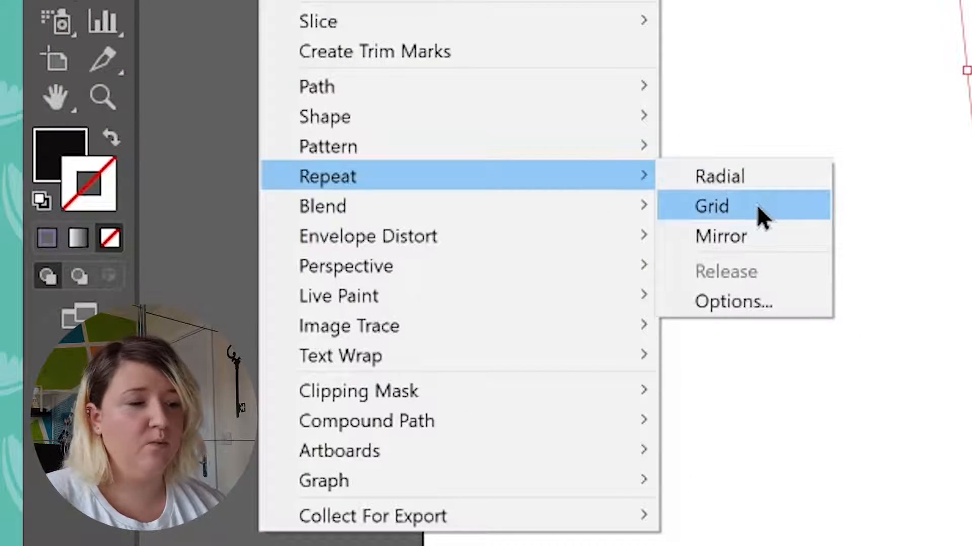
click(763, 216)
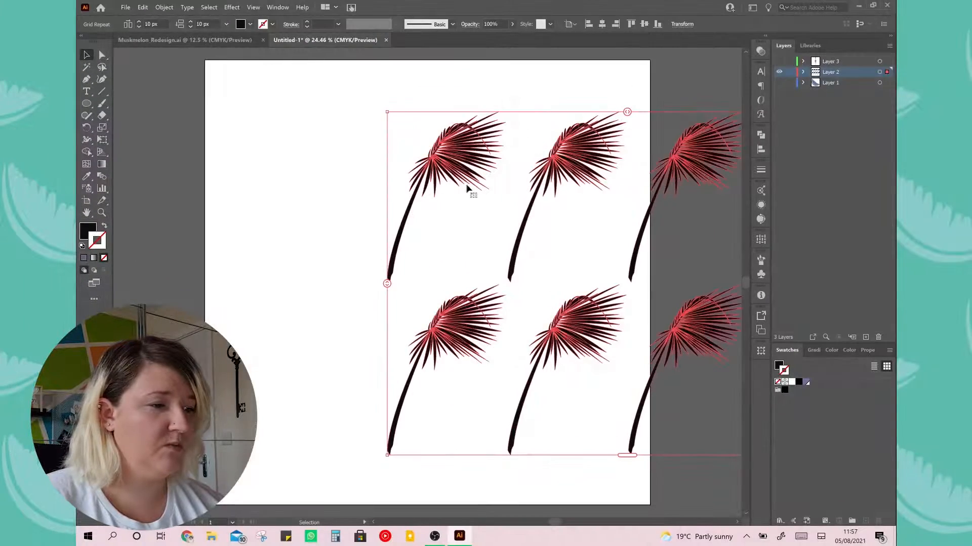
drag(468, 192, 305, 185)
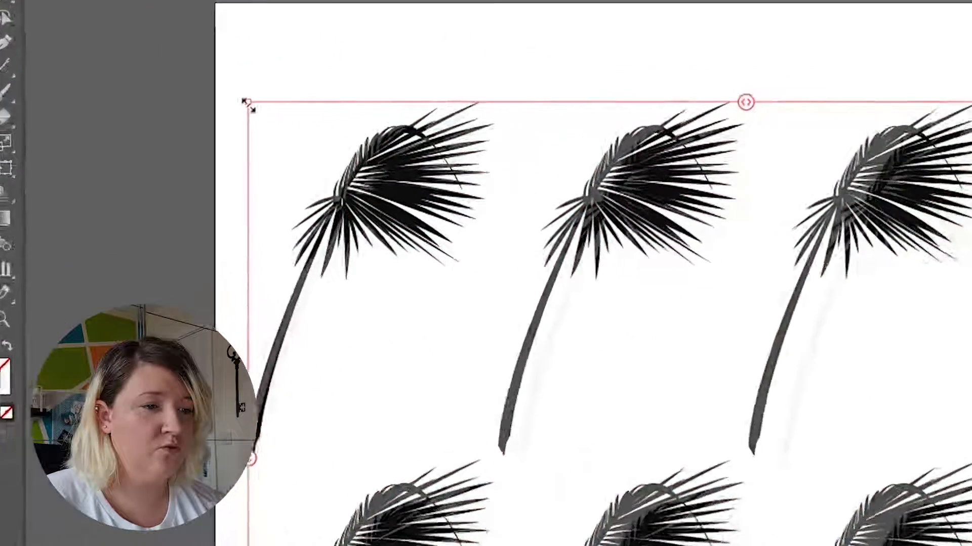
drag(247, 103, 356, 157)
drag(770, 290, 653, 264)
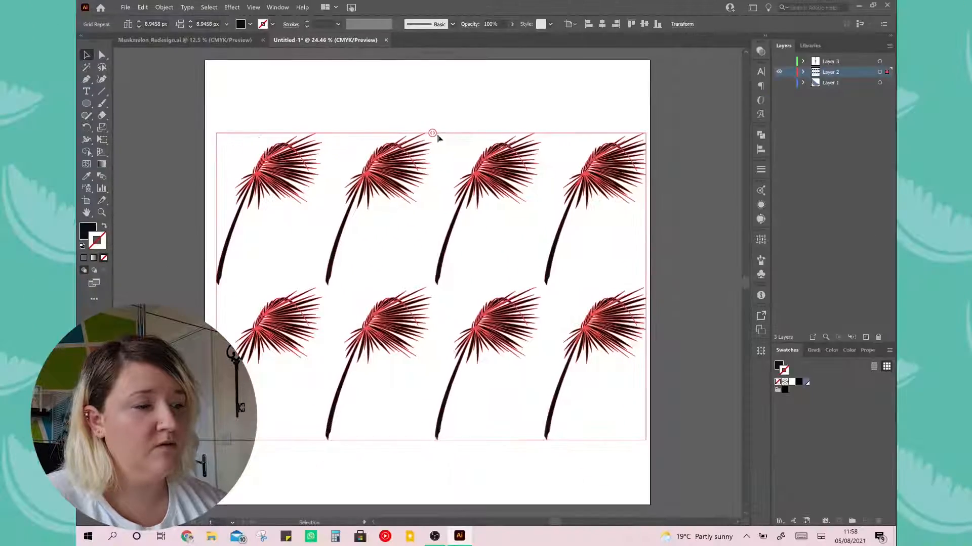
Tighten the grid repeat's spacing to about -7.67 px horizontally and -377.66 px vertically so the palm leaves overlap
drag(524, 174, 620, 175)
drag(459, 133, 526, 149)
drag(528, 150, 473, 150)
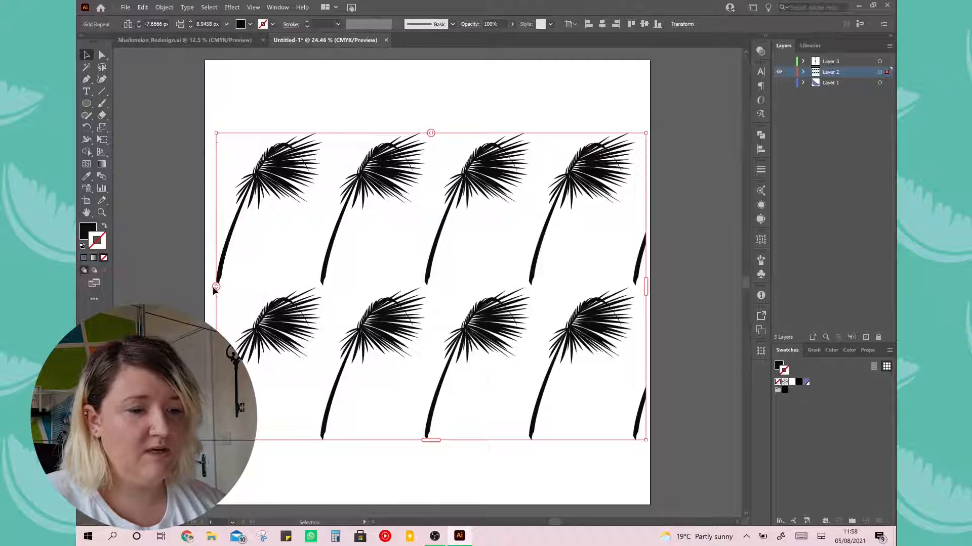
drag(216, 287, 218, 203)
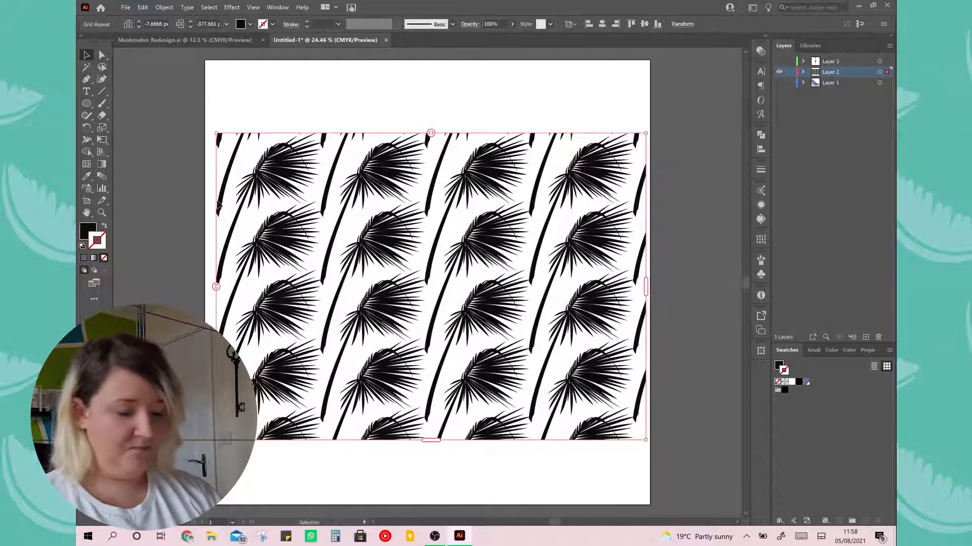
Resize the grid repeat to three columns wide, adjust its height, and extend it to four columns across the artboard
drag(645, 287, 529, 276)
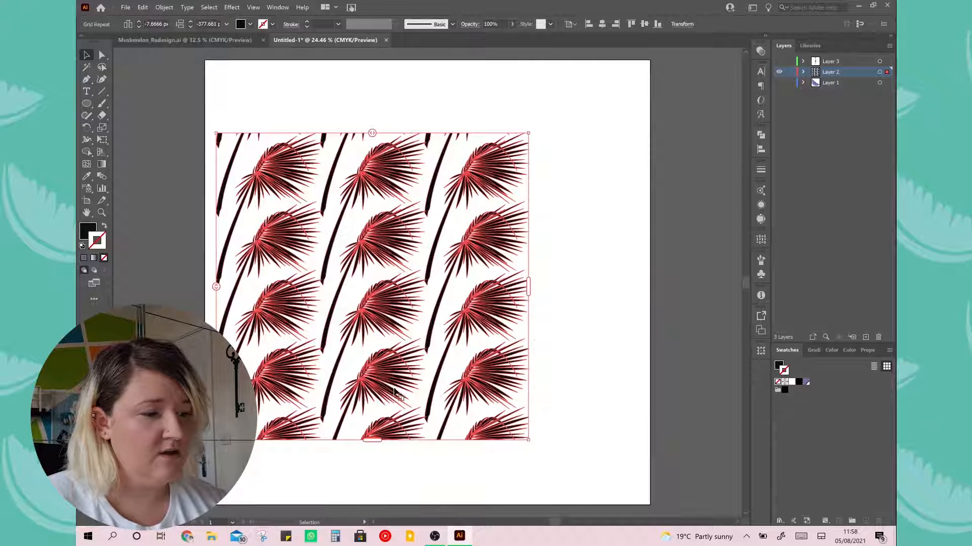
mouse_move(377, 441)
mouse_down()
mouse_move(382, 532)
mouse_move(381, 426)
mouse_move(396, 345)
mouse_move(386, 399)
mouse_move(395, 446)
mouse_up()
drag(530, 287, 641, 300)
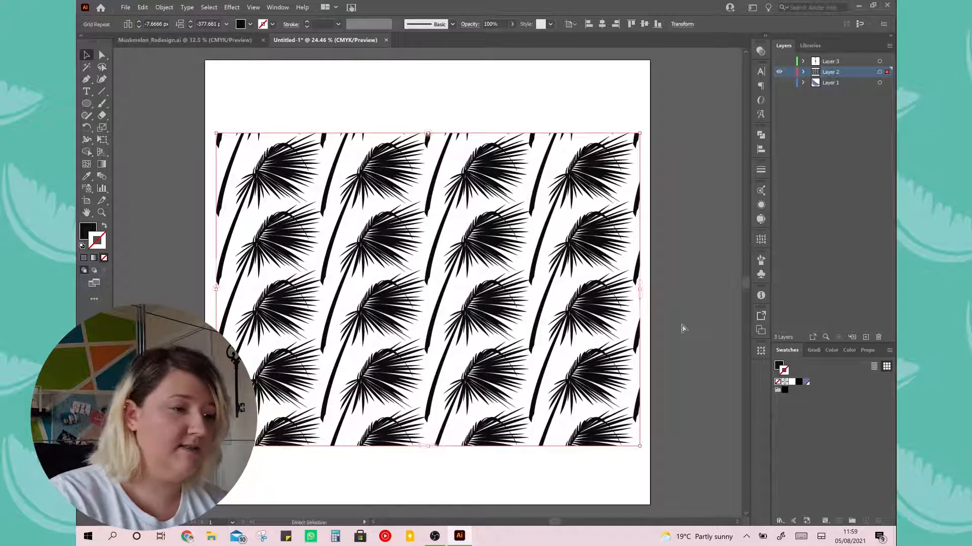
Undo the last width and height changes to the palm leaf grid repeat
key(ctrl+shift+a)
key(ctrl+z)
key(ctrl+z)
key(ctrl+z)
key(ctrl+z)
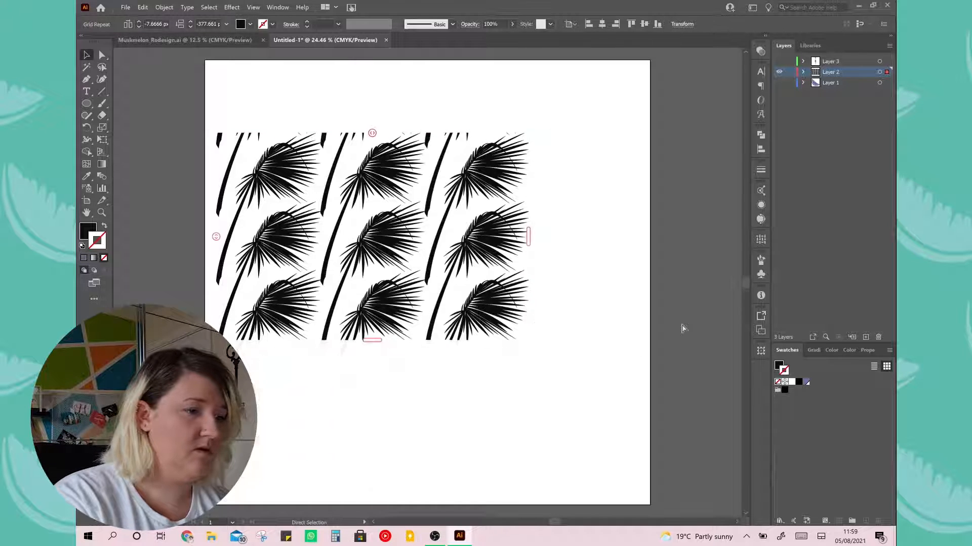
Undo the grid repeat so only the single palm leaf group remains on the artboard
key(ctrl+z)
key(ctrl+z)
key(ctrl+z)
key(ctrl+z)
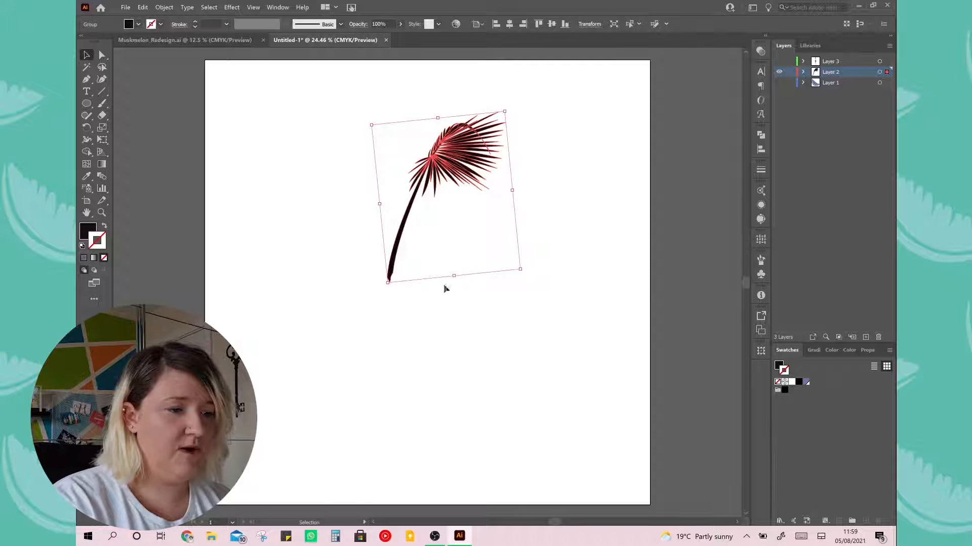
Create a radial repeat from the palm leaf group and move it up to centre it on the artboard
click(449, 339)
click(452, 152)
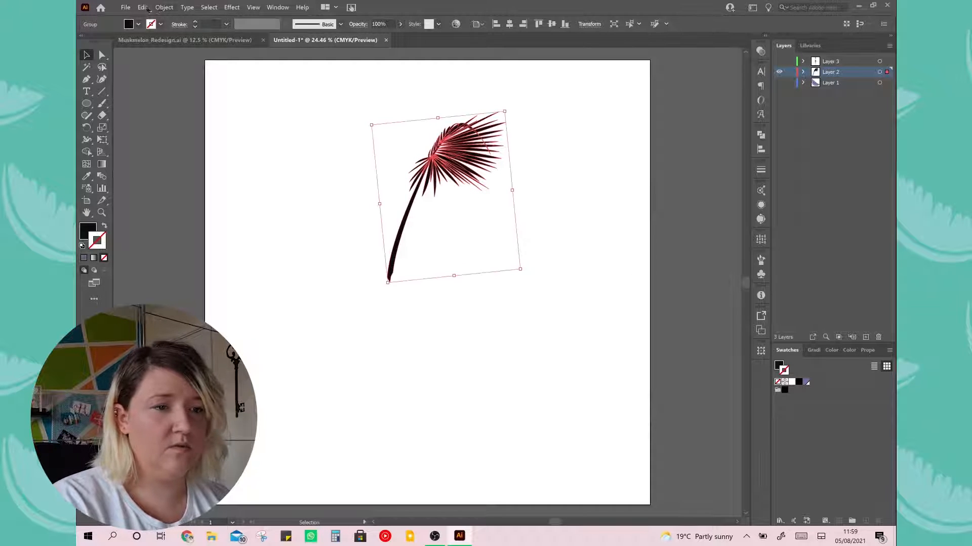
click(163, 8)
mouse_move(243, 237)
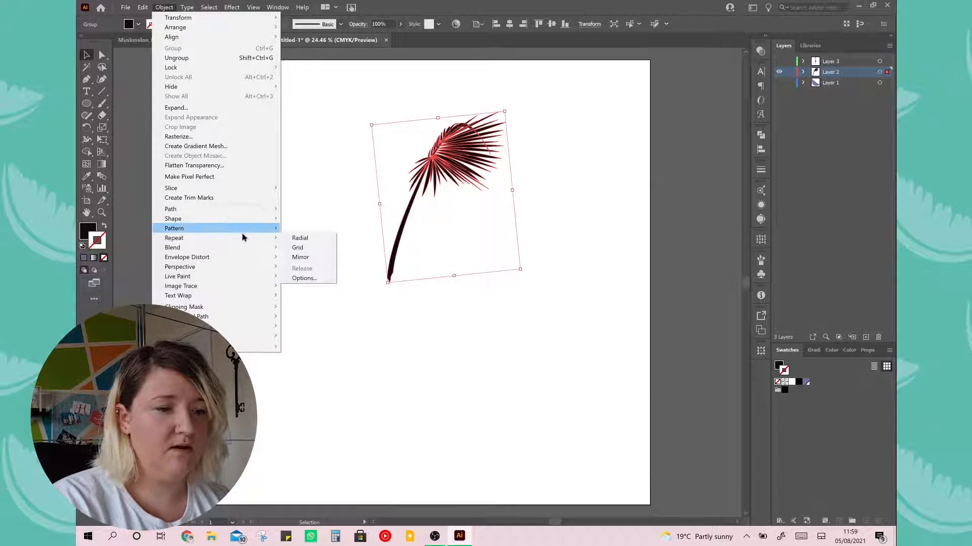
click(315, 238)
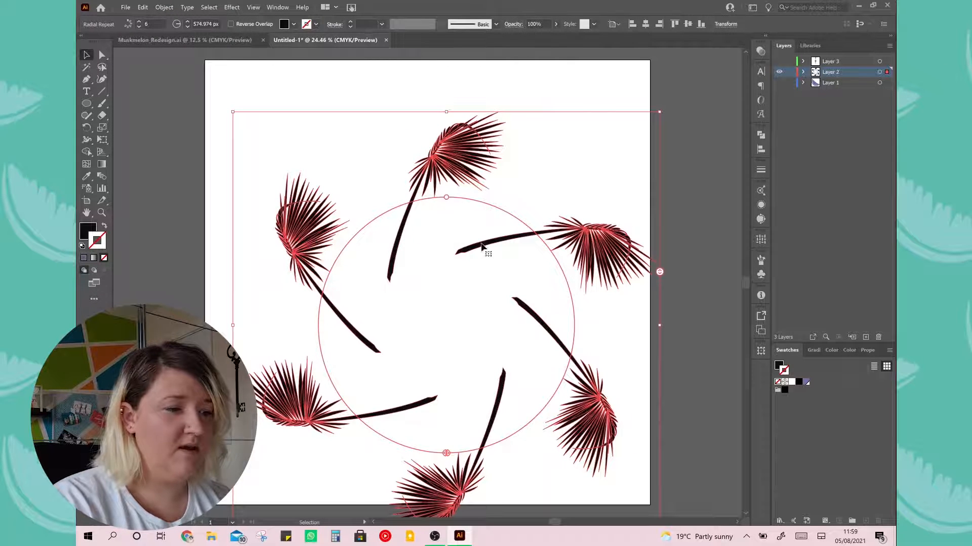
drag(481, 247, 475, 200)
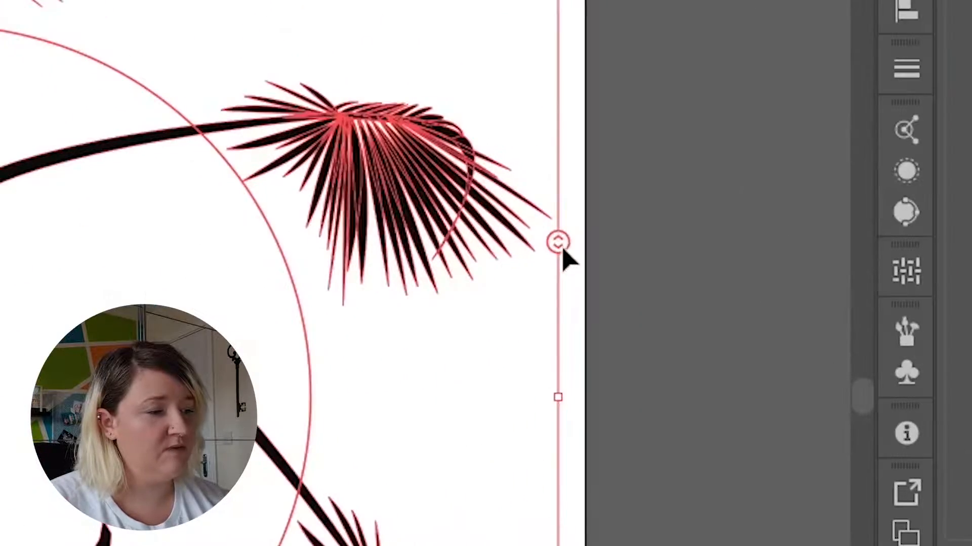
Vary the radial repeat's instance count up to 22 and down to 4, and adjust the radius of its circle
drag(560, 244, 558, 34)
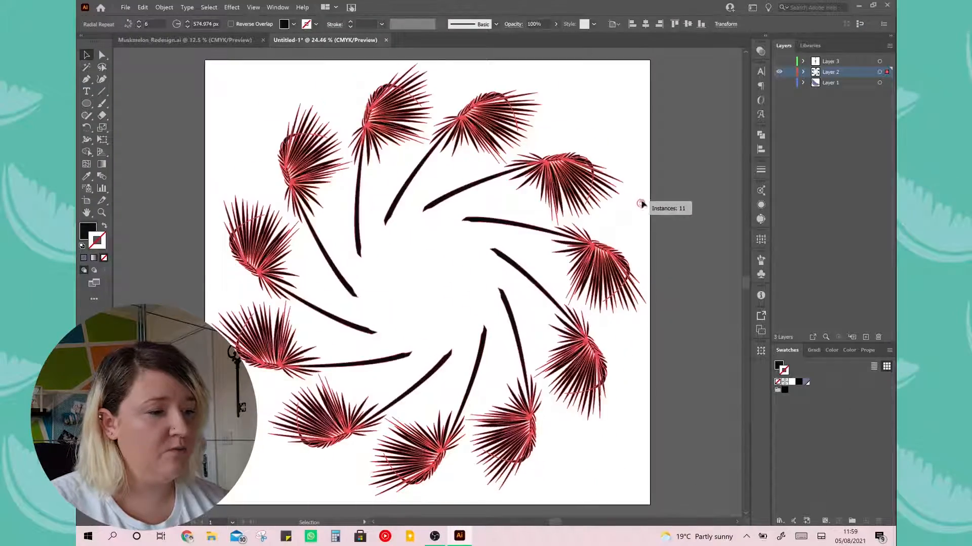
drag(642, 158, 641, 148)
drag(647, 230, 657, 323)
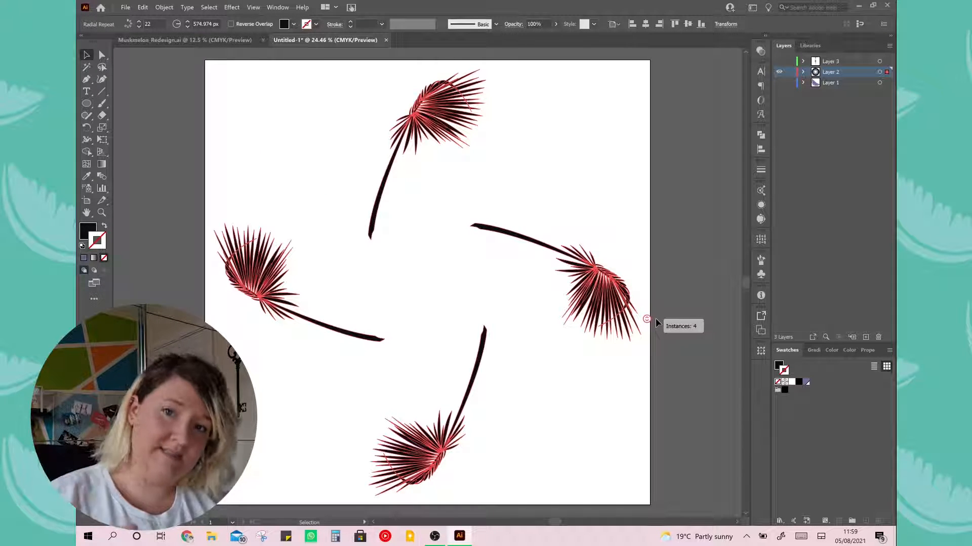
drag(656, 323, 651, 295)
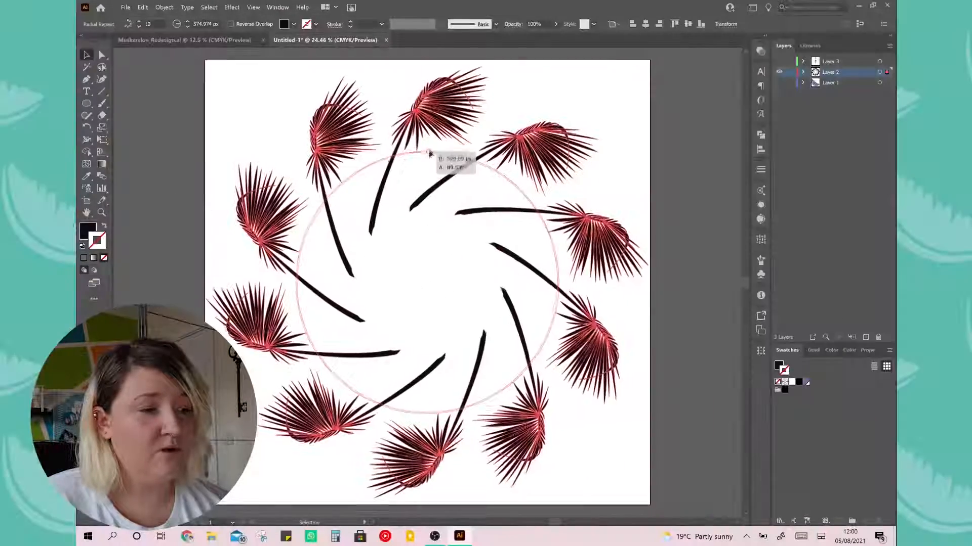
drag(430, 153, 449, 201)
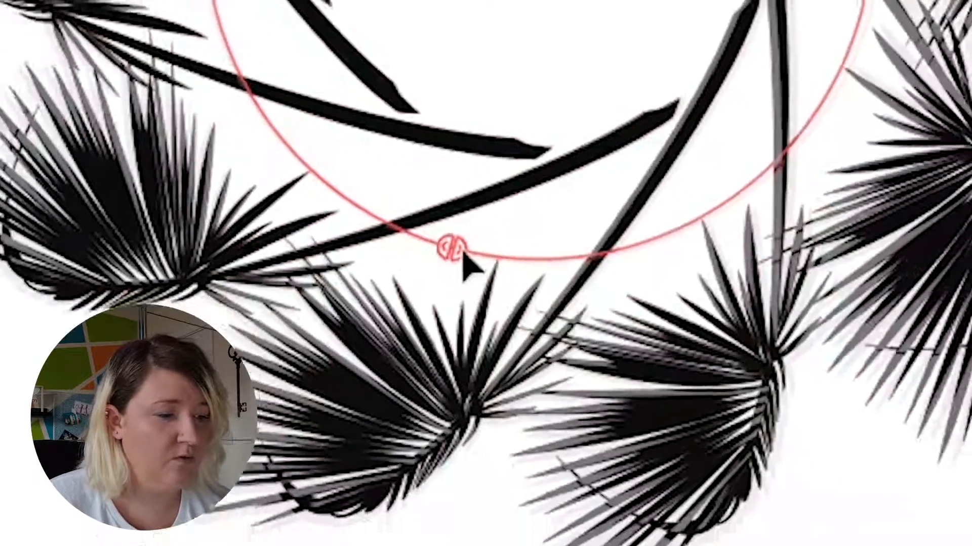
Hide some of the radial repeat's palm leaves by shortening its visible arc, and rotate the repeat so the gap faces down
drag(461, 252, 725, 39)
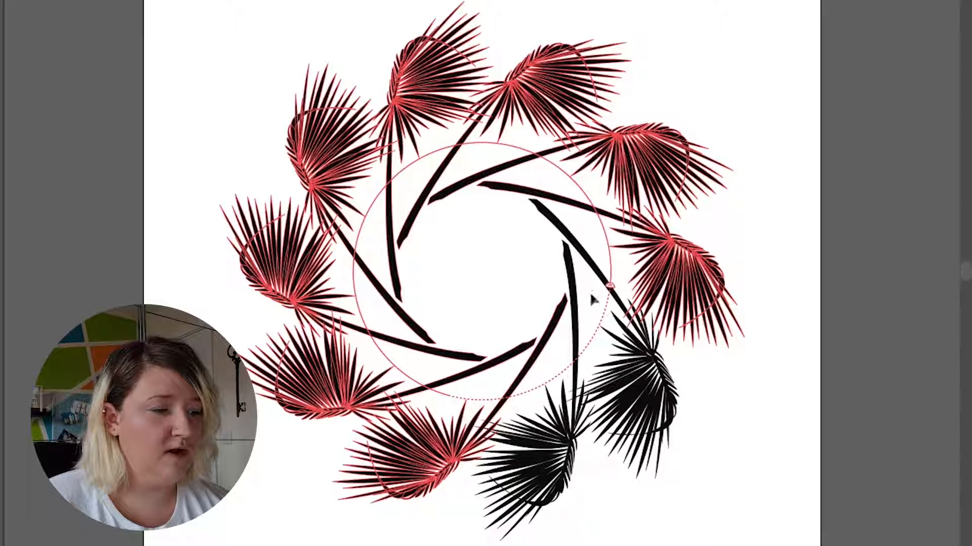
drag(592, 300, 607, 229)
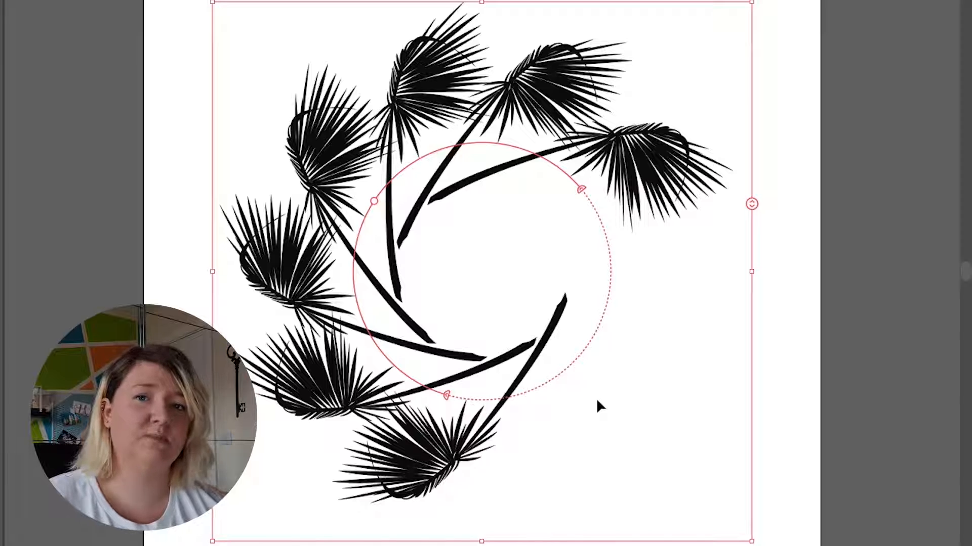
drag(581, 187, 498, 160)
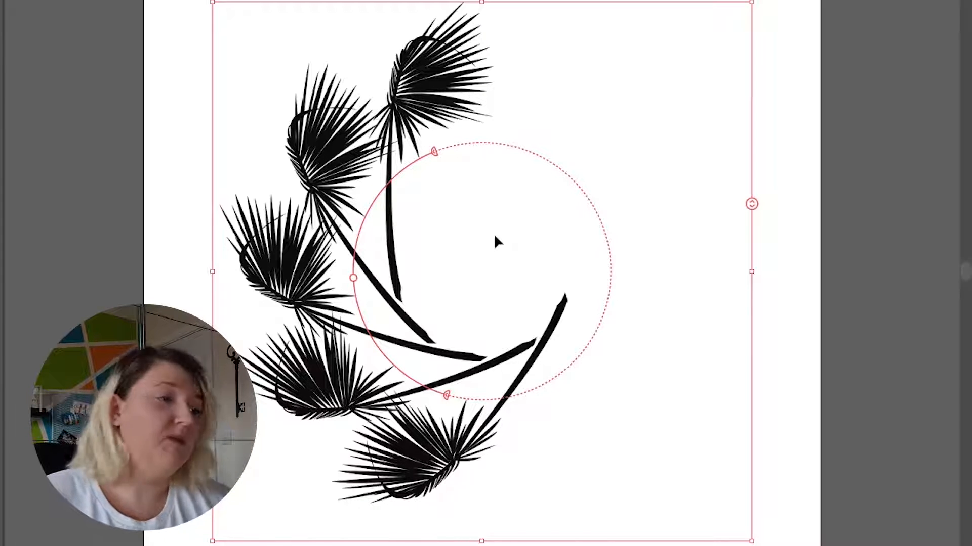
drag(433, 150, 593, 254)
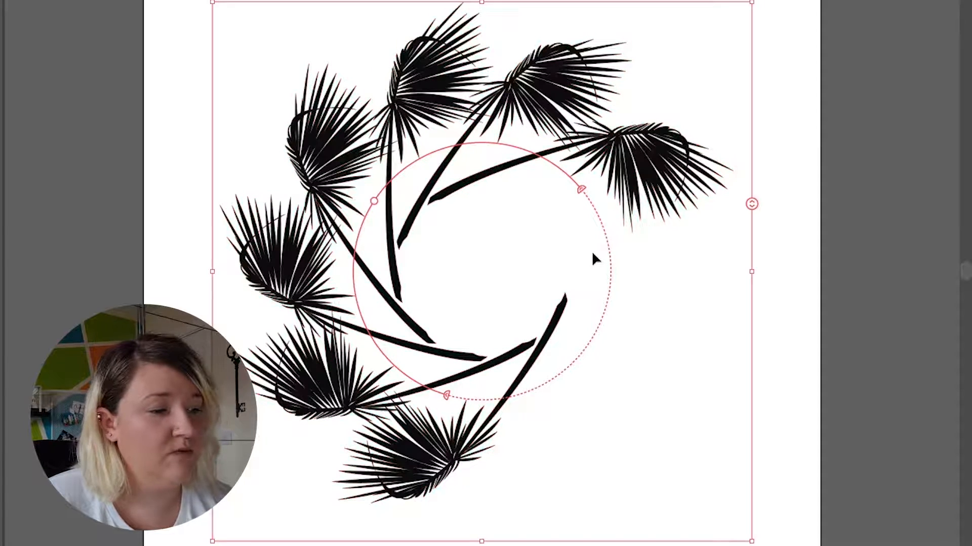
drag(765, 3, 894, 329)
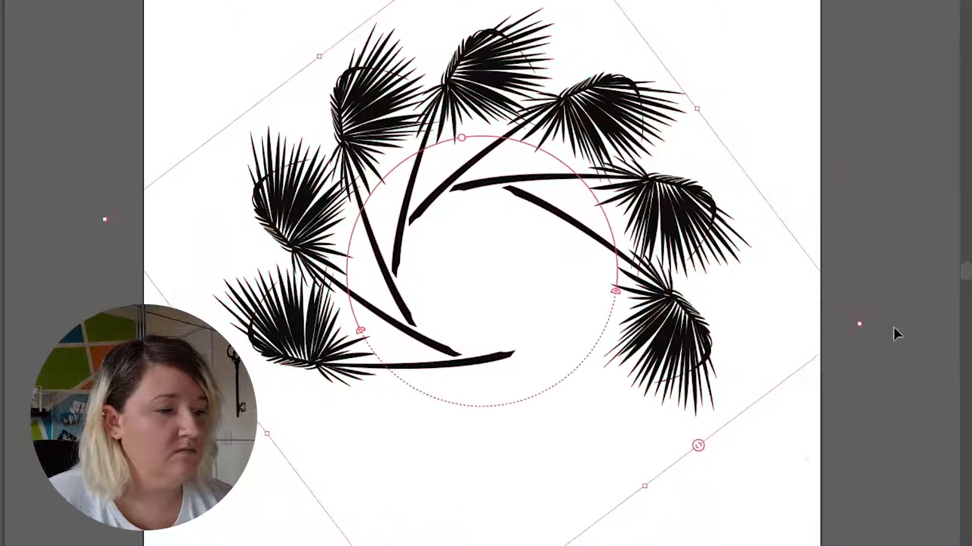
Undo the radial repeat, and reposition and enlarge the single palm leaf in the artboard's left half
key(ctrl+shift+a)
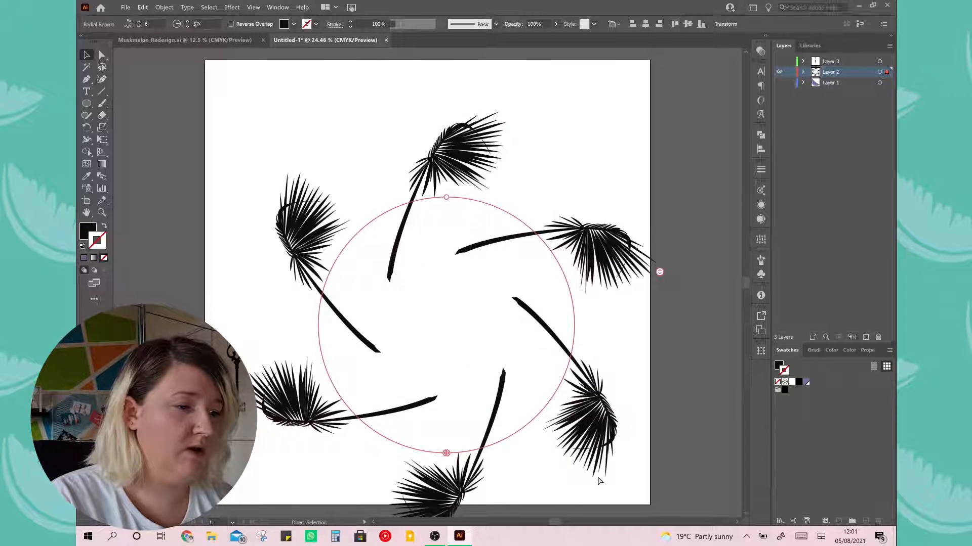
key(ctrl+z)
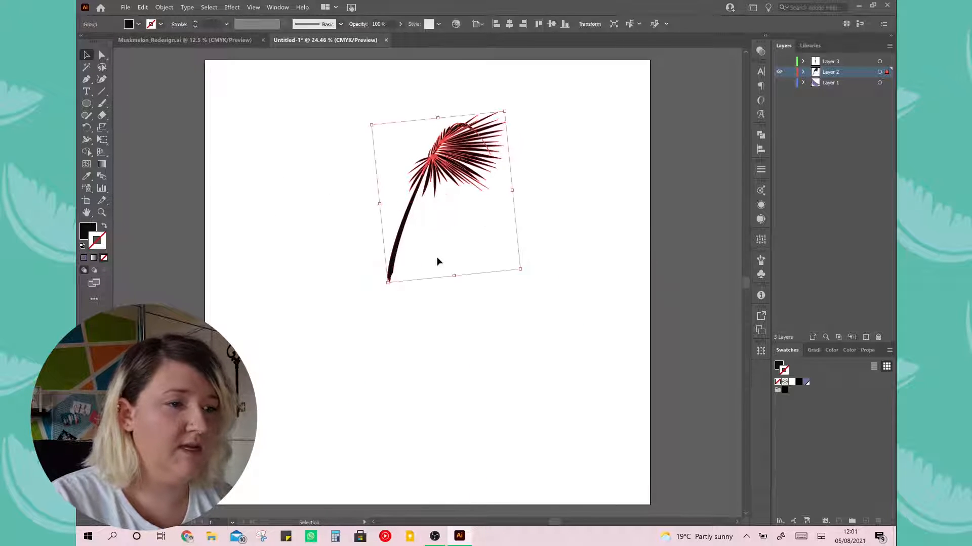
drag(446, 163, 330, 248)
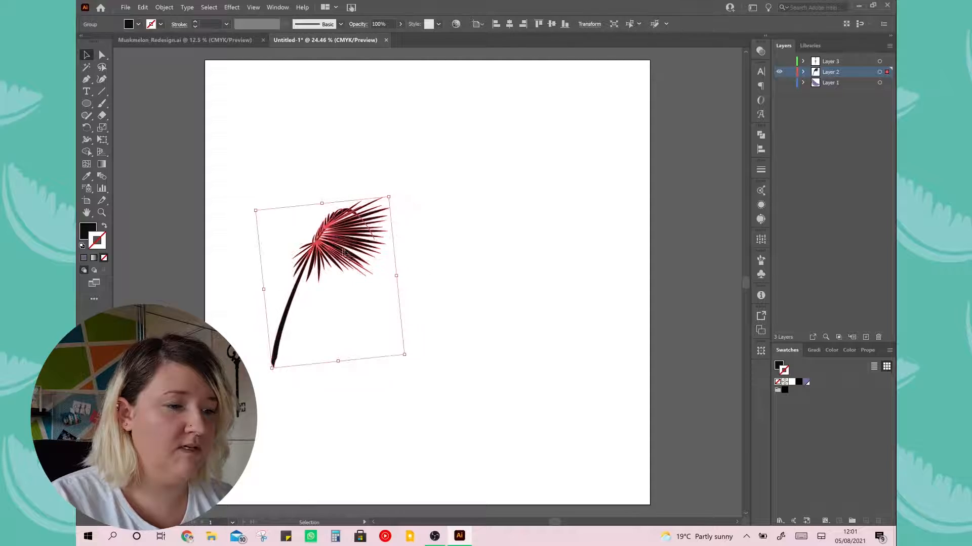
drag(389, 198, 378, 230)
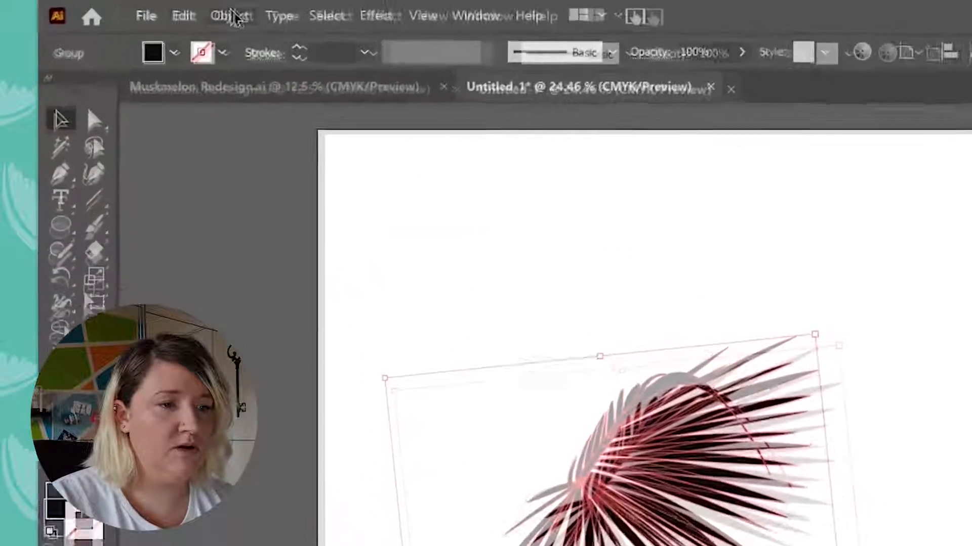
Create a mirror repeat from the palm leaf and move the leaf towards the mirror axis so the two fronds meet
click(164, 7)
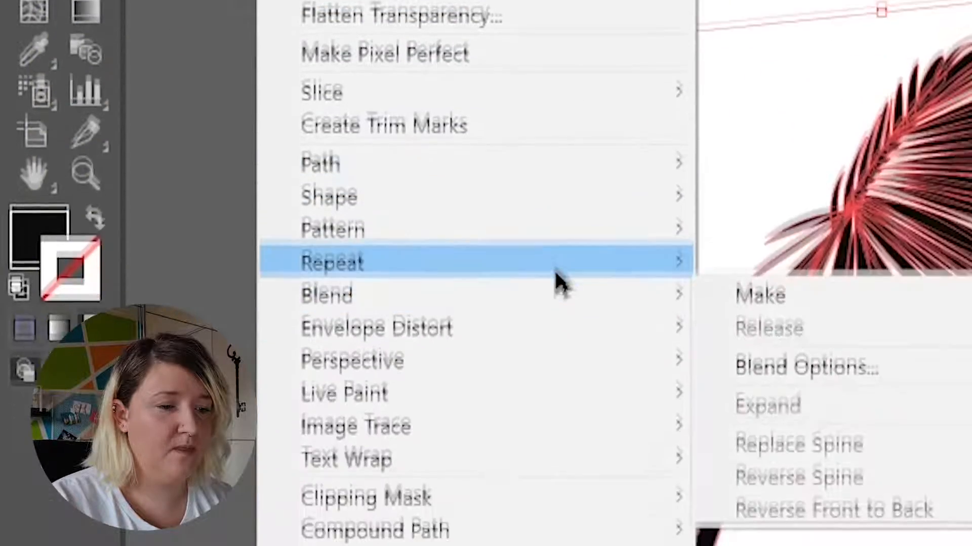
mouse_move(531, 359)
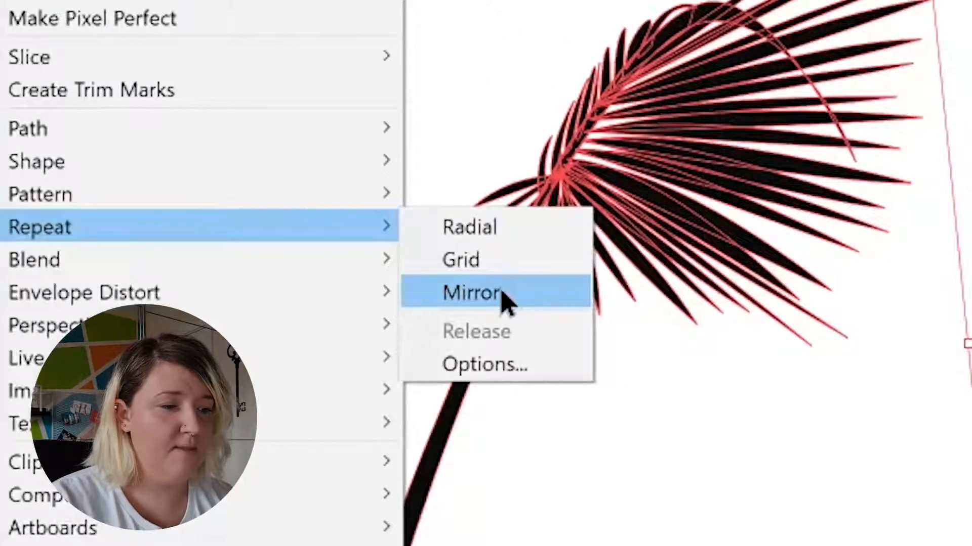
click(503, 296)
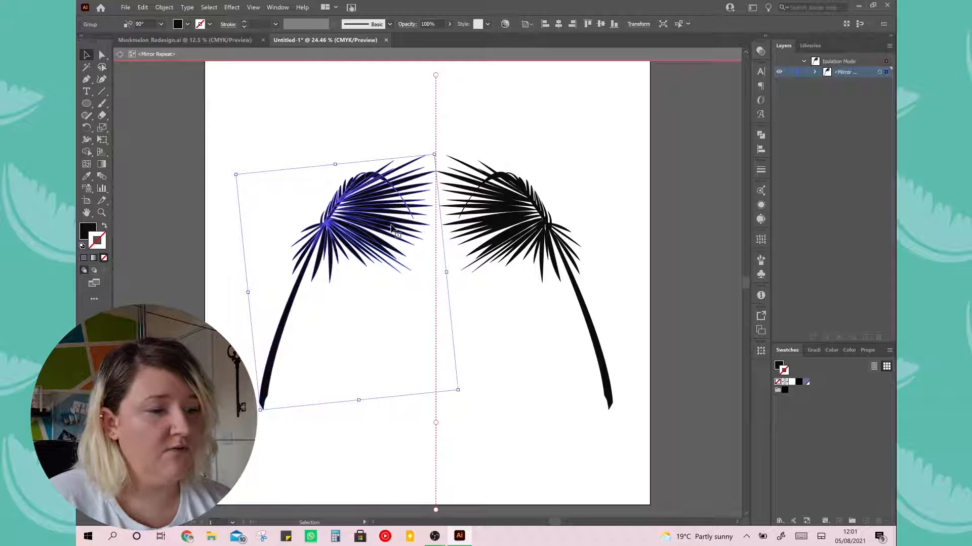
drag(389, 227, 437, 229)
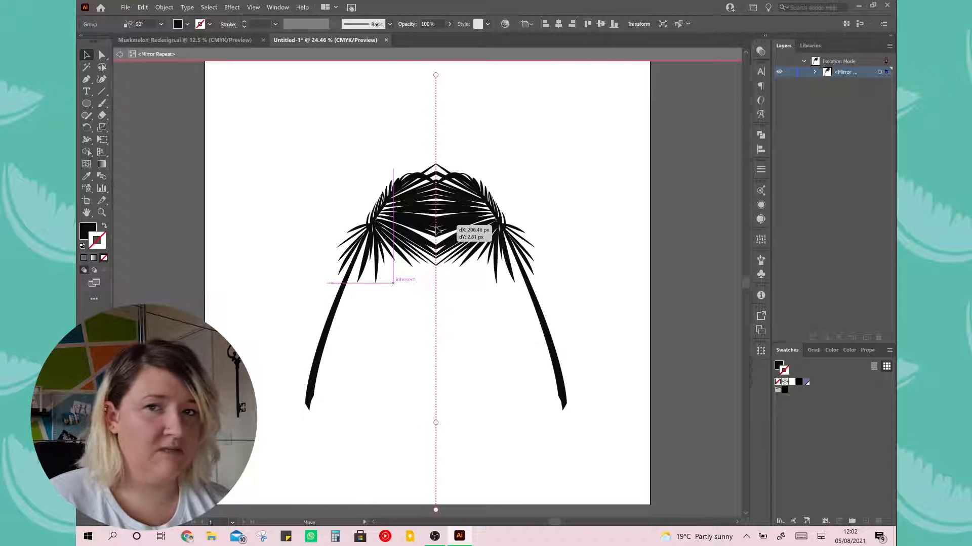
mouse_move(438, 228)
mouse_down()
mouse_move(472, 224)
mouse_move(474, 242)
mouse_move(455, 272)
mouse_move(427, 237)
mouse_move(433, 232)
mouse_move(423, 239)
mouse_move(419, 224)
mouse_move(386, 230)
mouse_move(414, 230)
mouse_up()
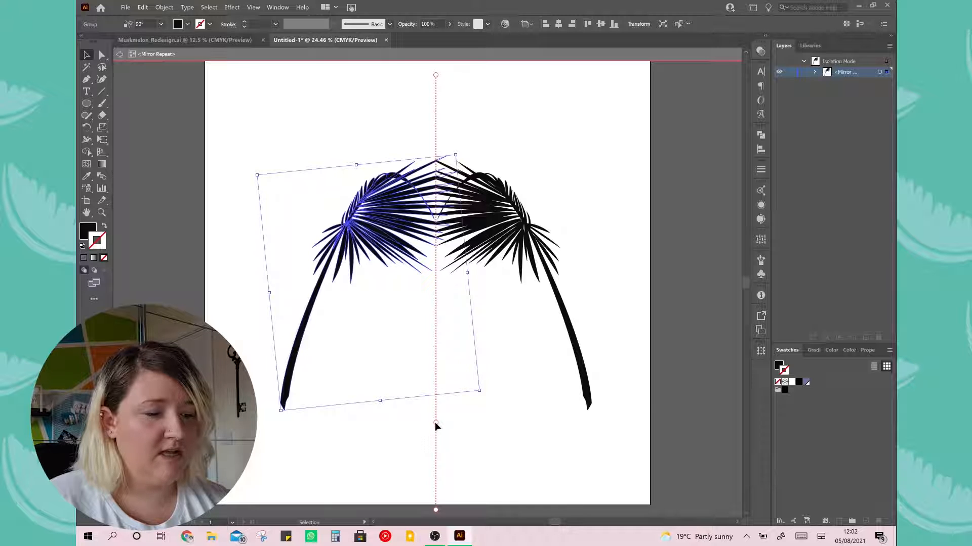
Shift the mirror repeat's axis slightly to the left and tilt it slightly off vertical
mouse_move(436, 424)
mouse_down()
mouse_move(436, 413)
mouse_move(471, 403)
mouse_move(559, 405)
mouse_move(354, 410)
mouse_move(516, 424)
mouse_move(555, 415)
mouse_move(539, 425)
mouse_move(334, 412)
mouse_move(514, 414)
mouse_move(426, 417)
mouse_up()
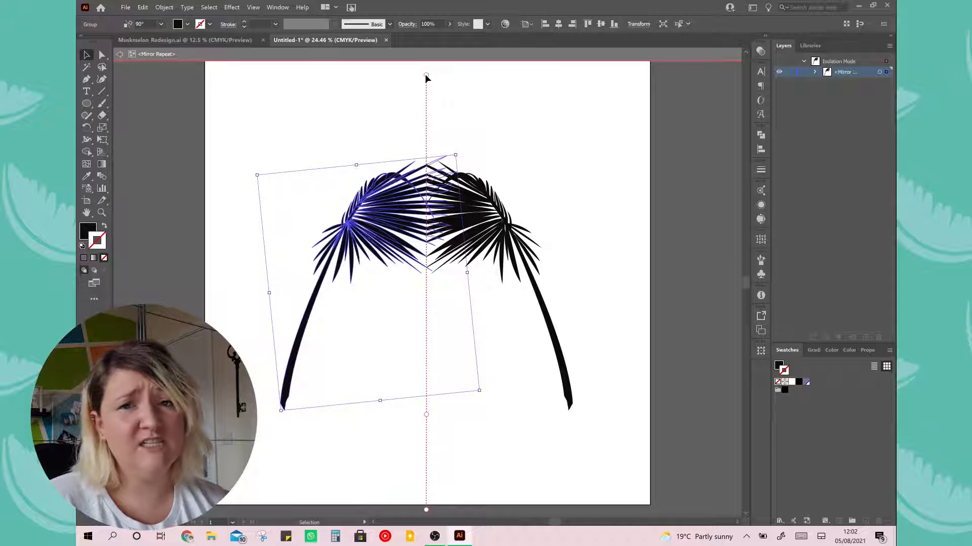
drag(425, 76, 424, 235)
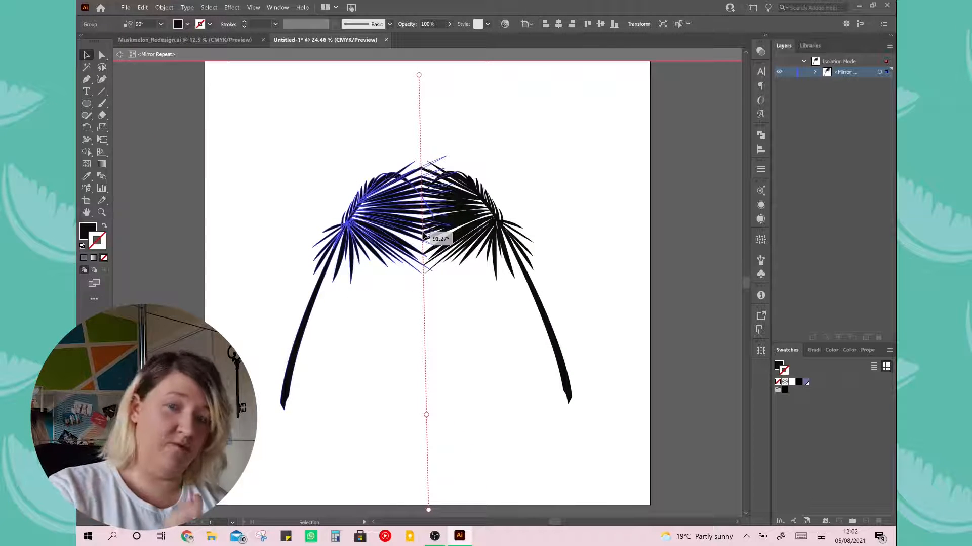
mouse_move(424, 236)
mouse_down()
mouse_move(439, 247)
mouse_move(427, 243)
mouse_up()
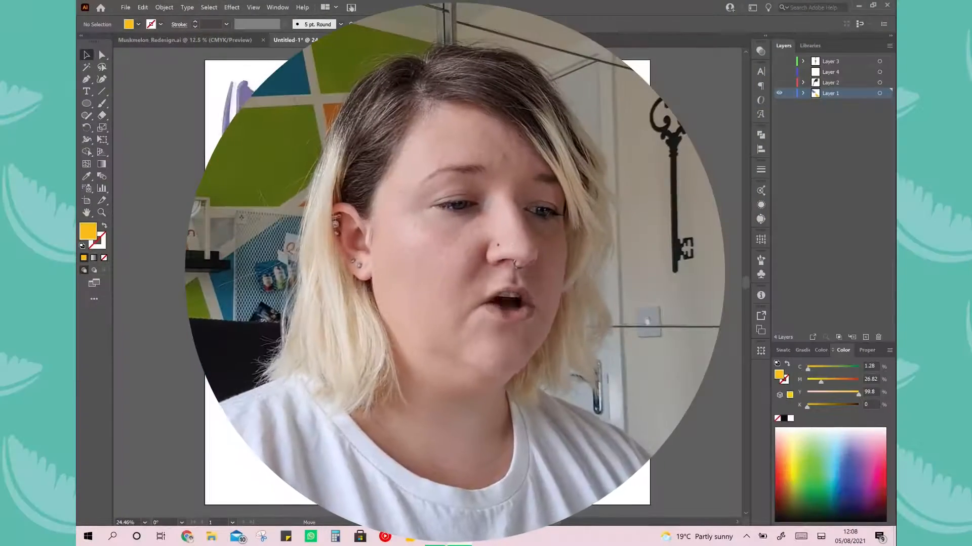
drag(345, 235, 339, 224)
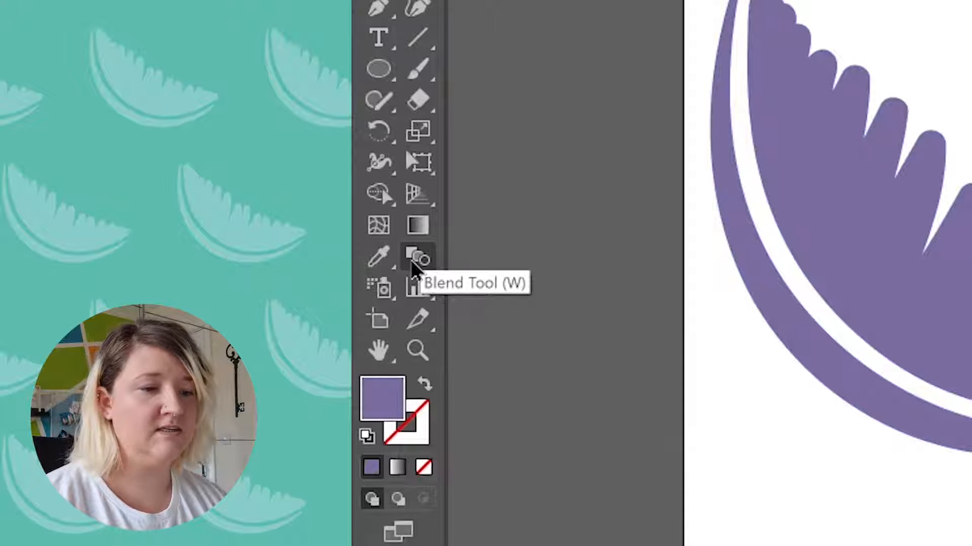
Blend the purple melon slice into the yellow one and set the blend spacing to Specified Steps
click(411, 260)
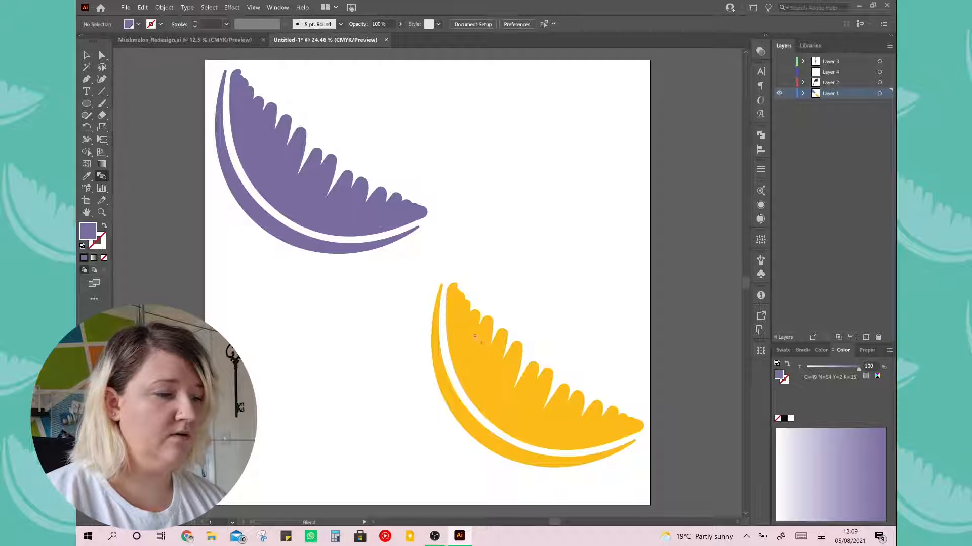
click(481, 355)
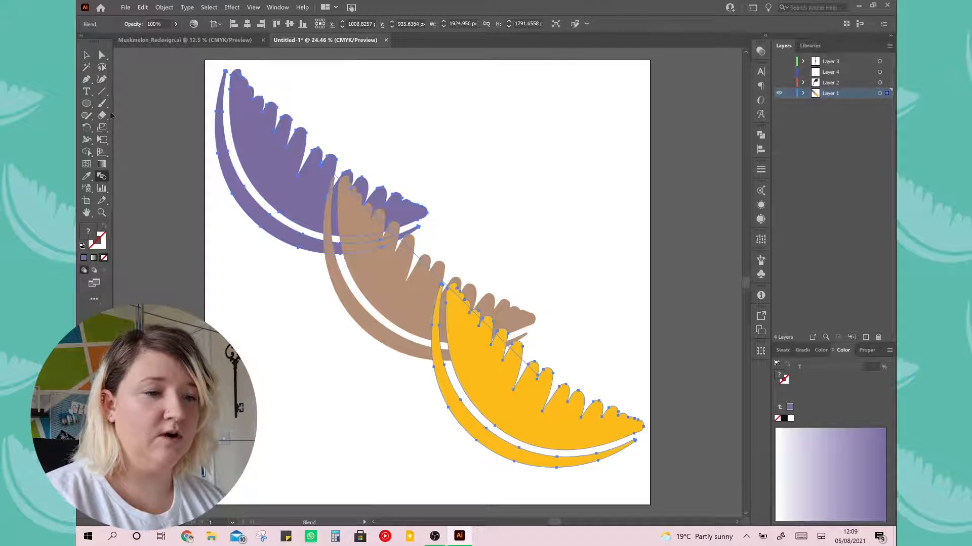
double_click(103, 176)
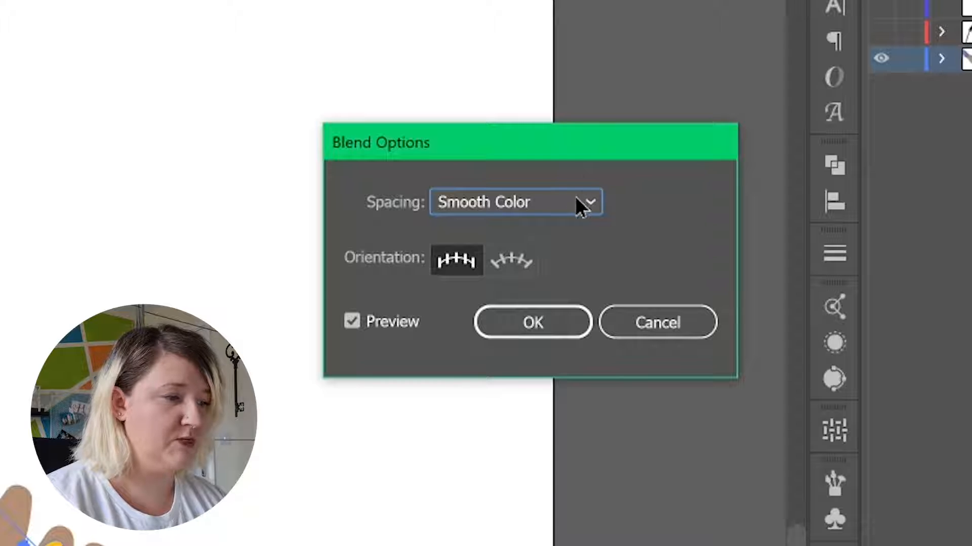
click(579, 210)
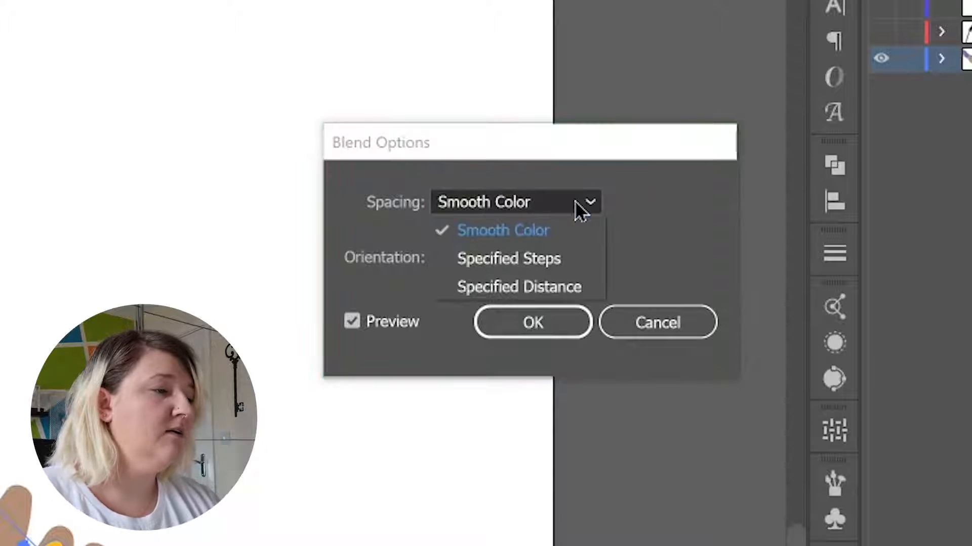
click(553, 260)
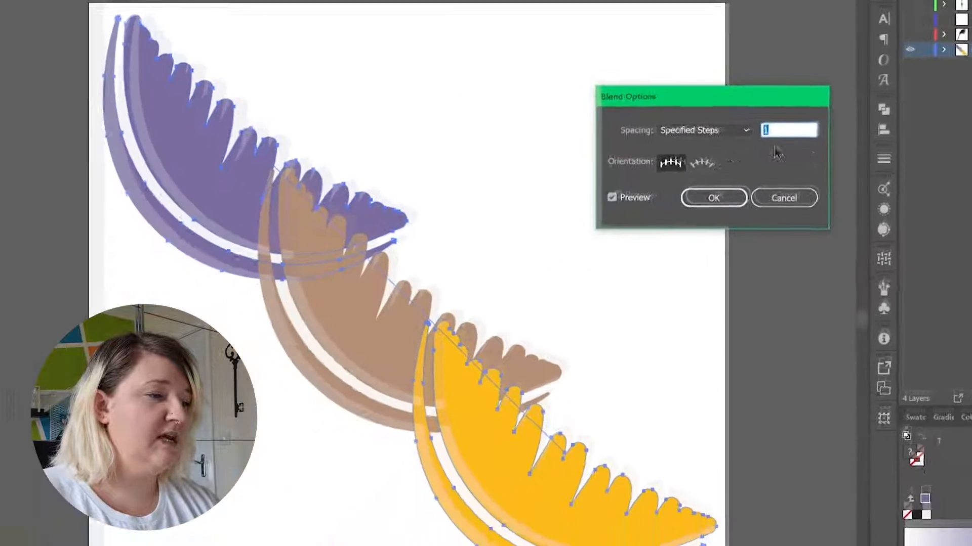
Increase the blend's number of specified steps to 7
key(Up)
key(Up)
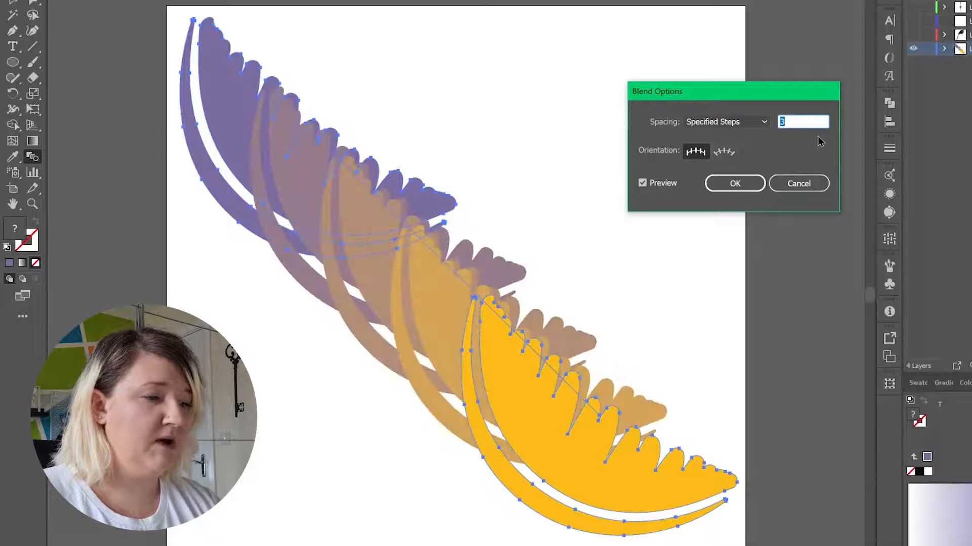
key(Up)
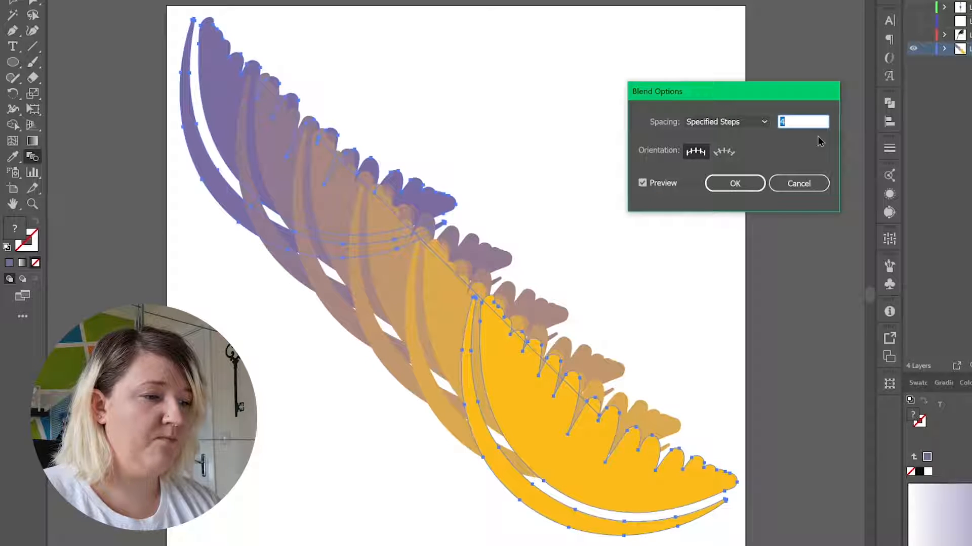
key(Up)
key(Up)
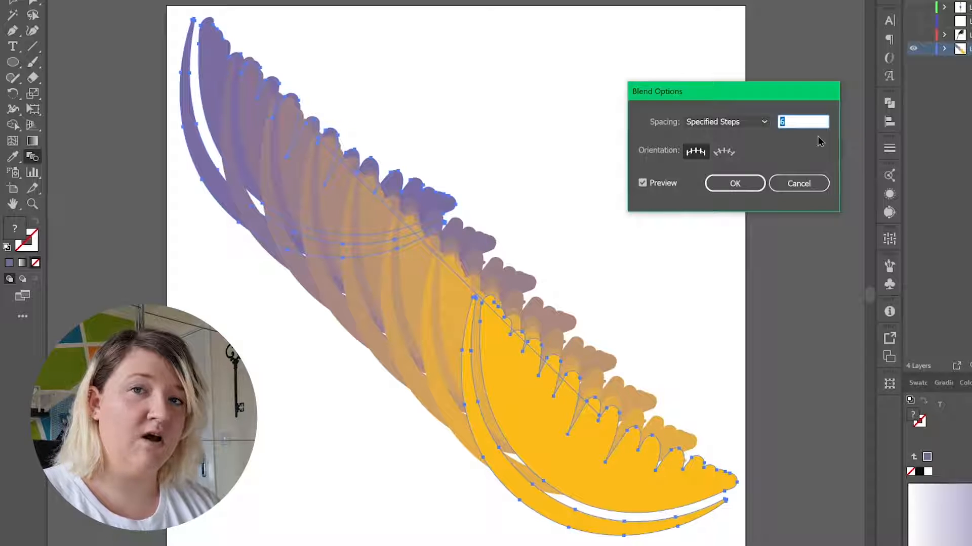
key(Up)
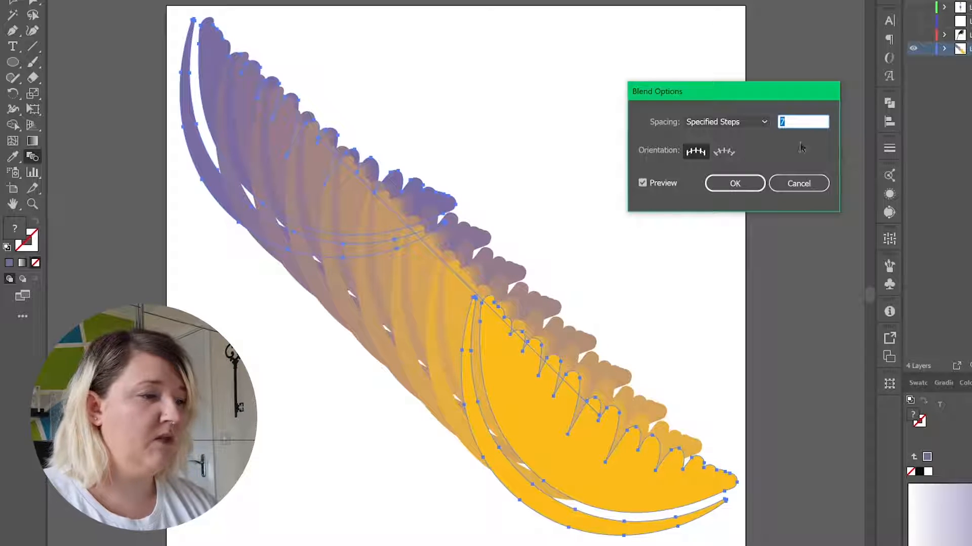
Switch the melon slice blend's spacing to Specified Distance and set the distance to 2 px
click(725, 122)
click(725, 164)
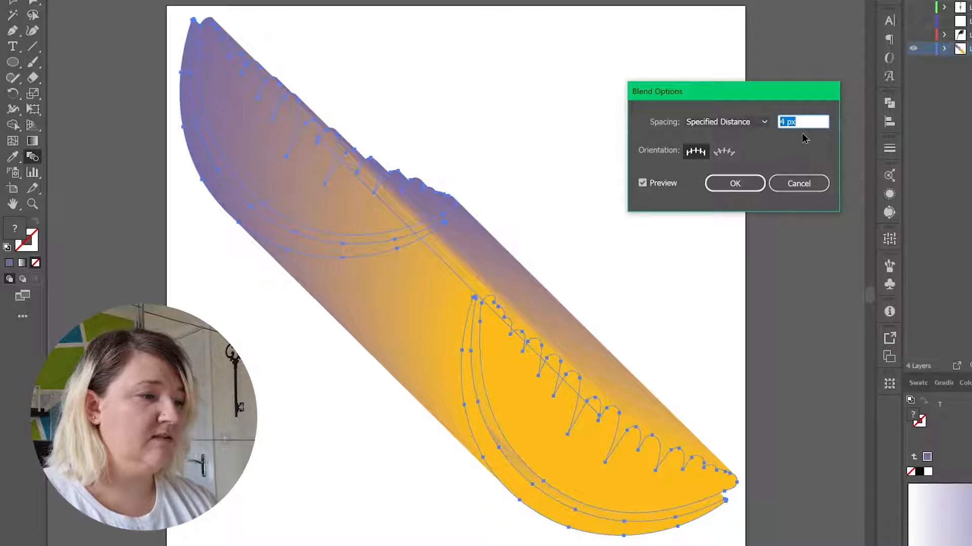
key(Down)
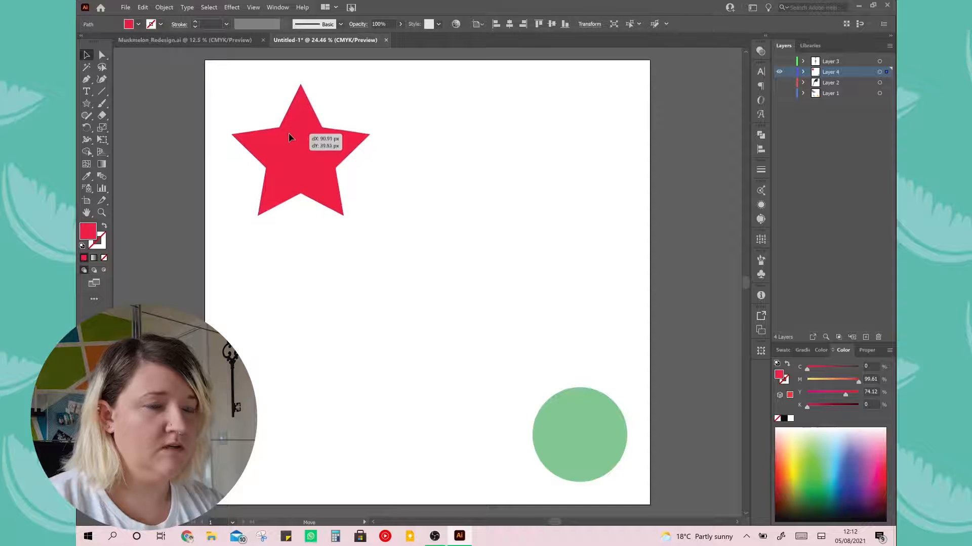
Blend the red star into the green circle with the Blend tool
click(289, 137)
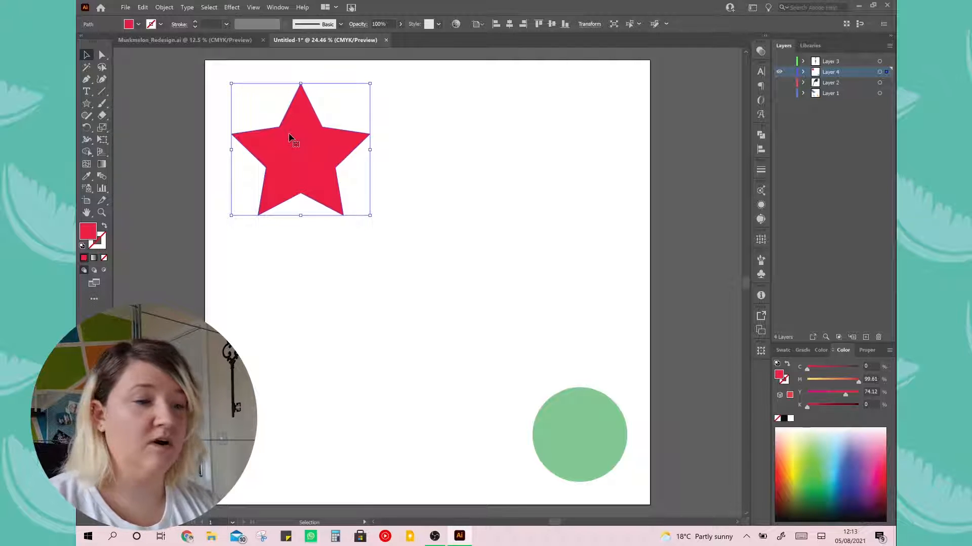
click(188, 216)
click(102, 178)
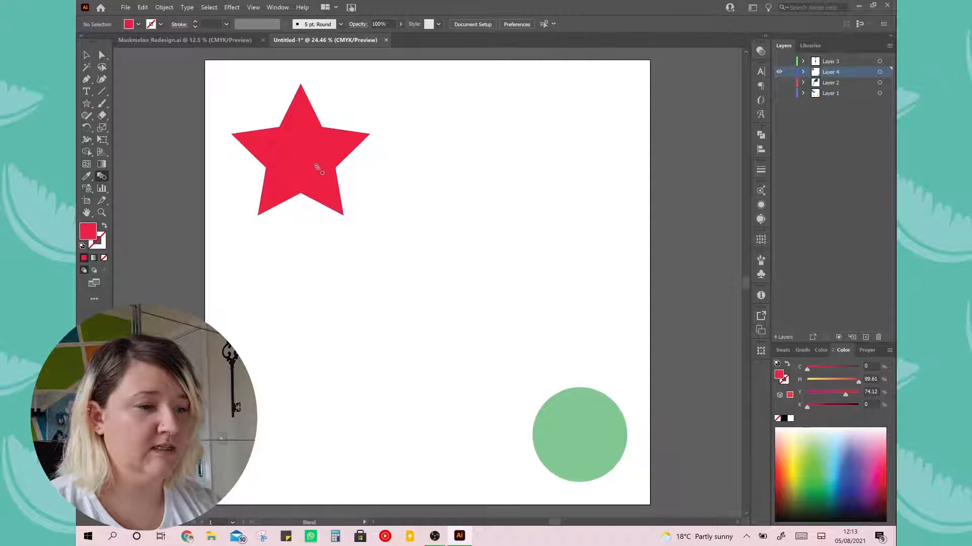
click(572, 426)
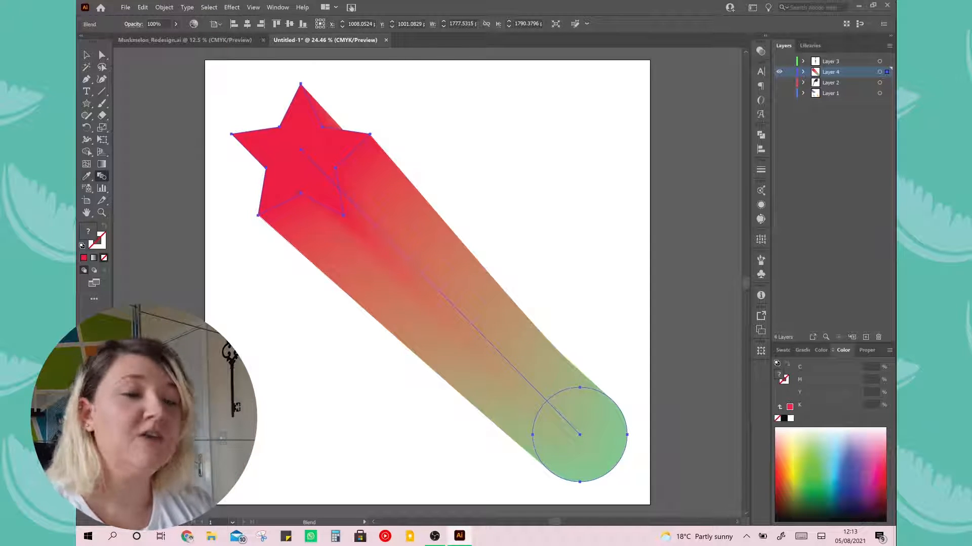
Set the star-to-circle blend's spacing to Specified Steps with 30 steps
double_click(103, 177)
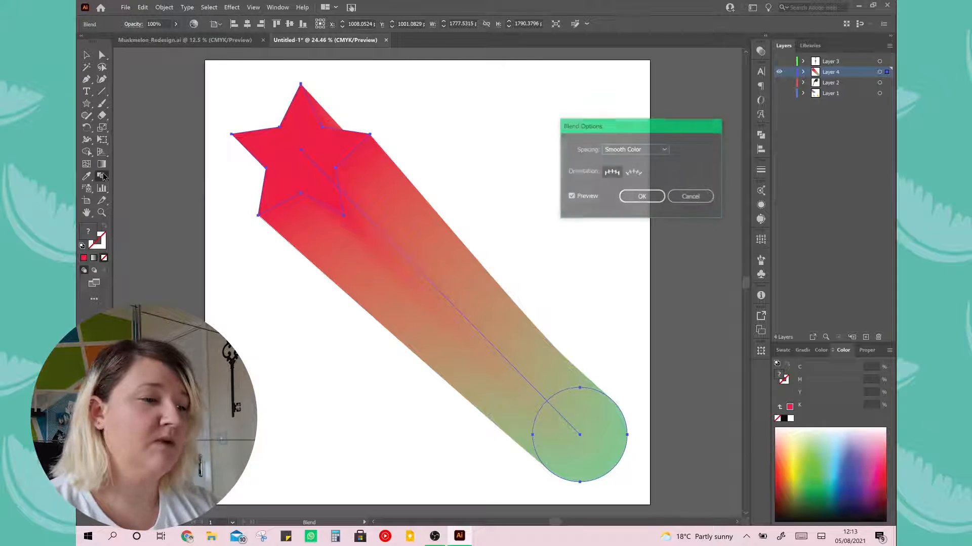
click(660, 151)
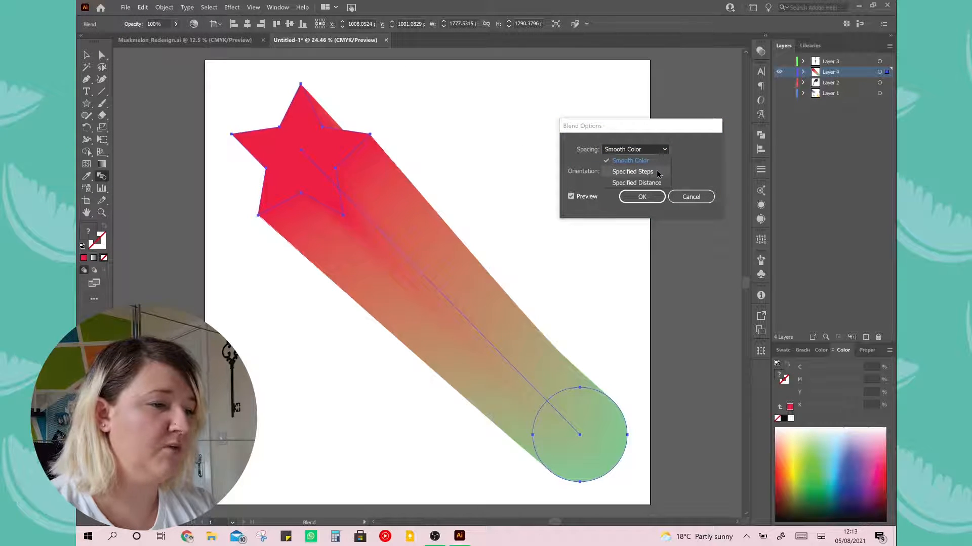
click(658, 172)
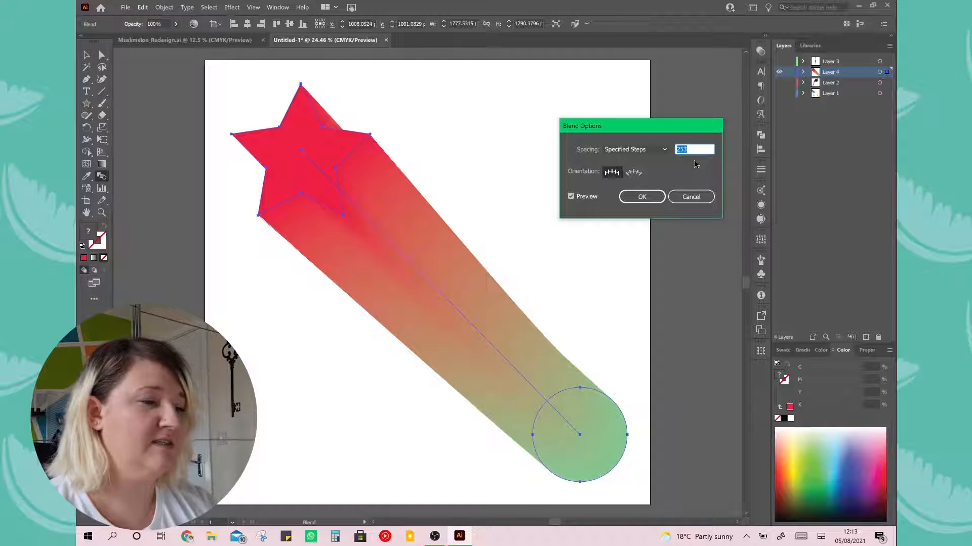
key(Down)
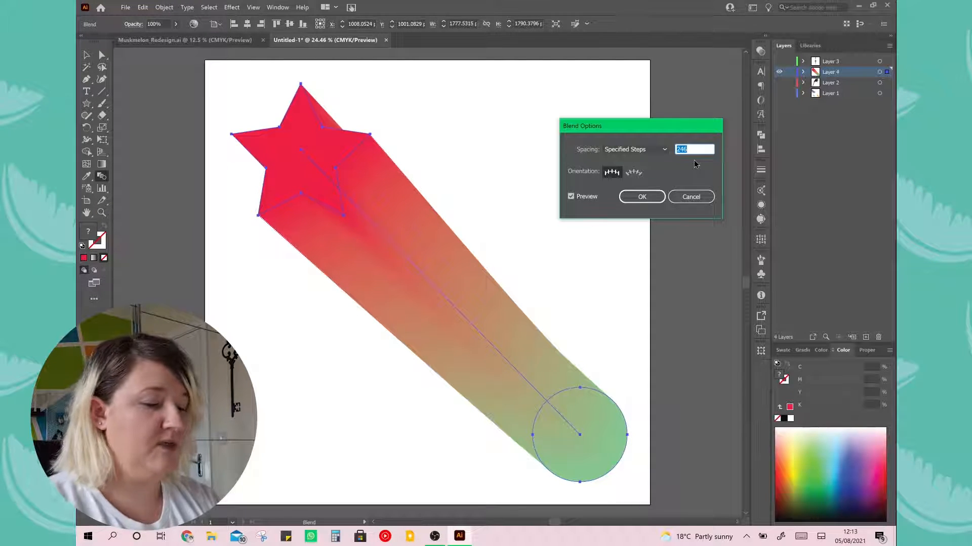
text(30)
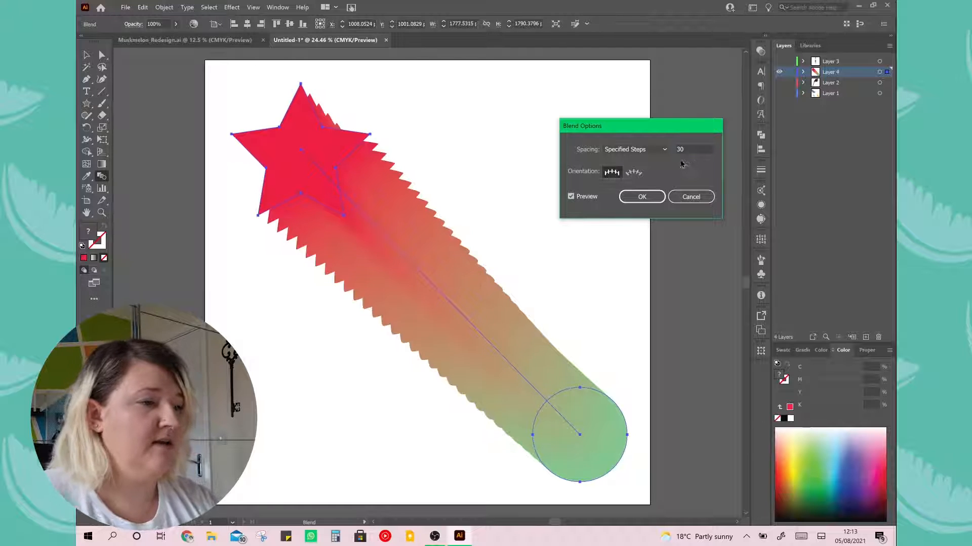
Reduce the star-to-circle blend's number of specified steps to 2
click(691, 149)
key(Down)
key(Down)
key(Down)
key(Down)
key(Down)
key(Down)
key(Down)
key(Down)
key(Down)
key(Down)
key(Down)
key(Down)
key(Down)
key(Down)
key(Down)
key(Down)
key(Down)
key(Down)
key(Down)
key(Down)
key(Down)
key(Down)
key(Down)
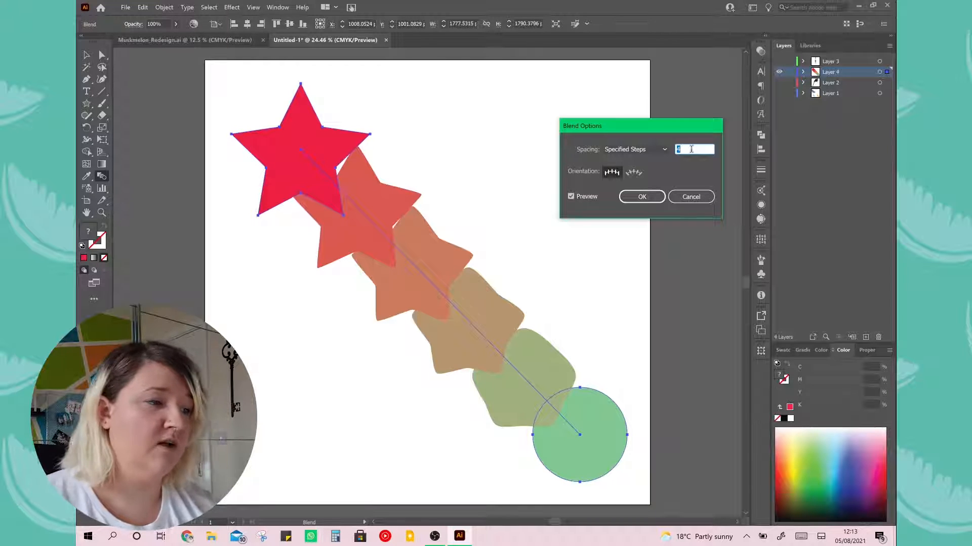
key(Down)
key(Down)
key(Down)
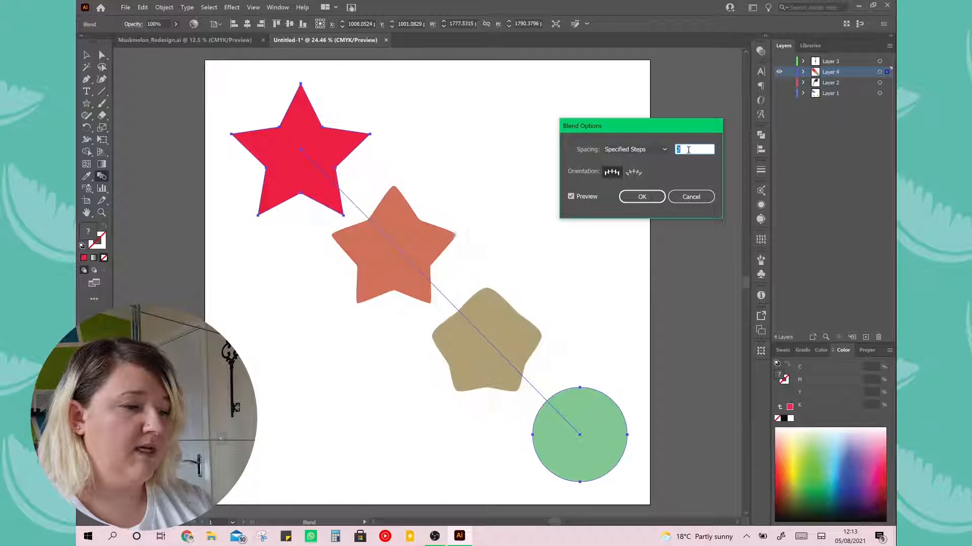
Raise the star-to-circle blend's number of specified steps to 9, and undo the blend
key(Up)
key(Up)
key(Up)
key(Up)
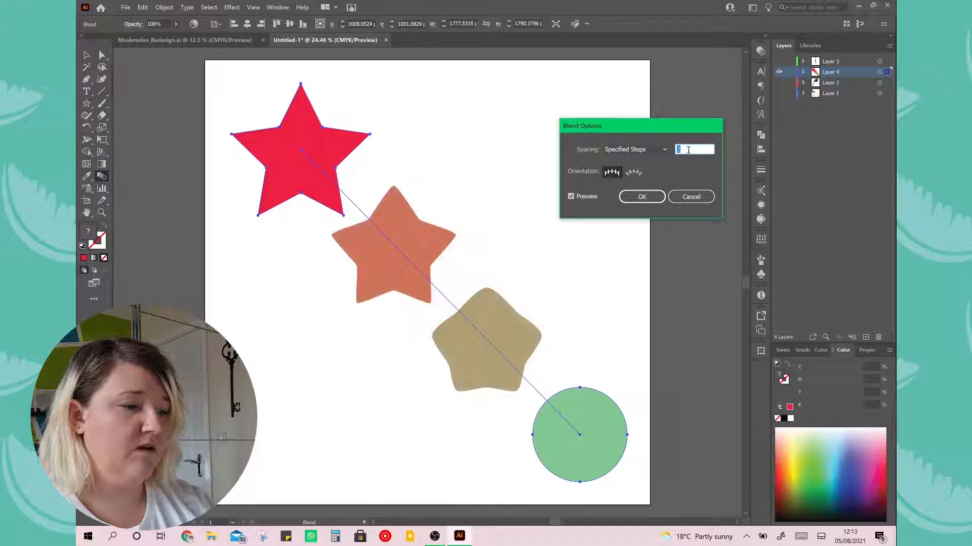
key(Up)
key(Up)
key(Up)
key(Up)
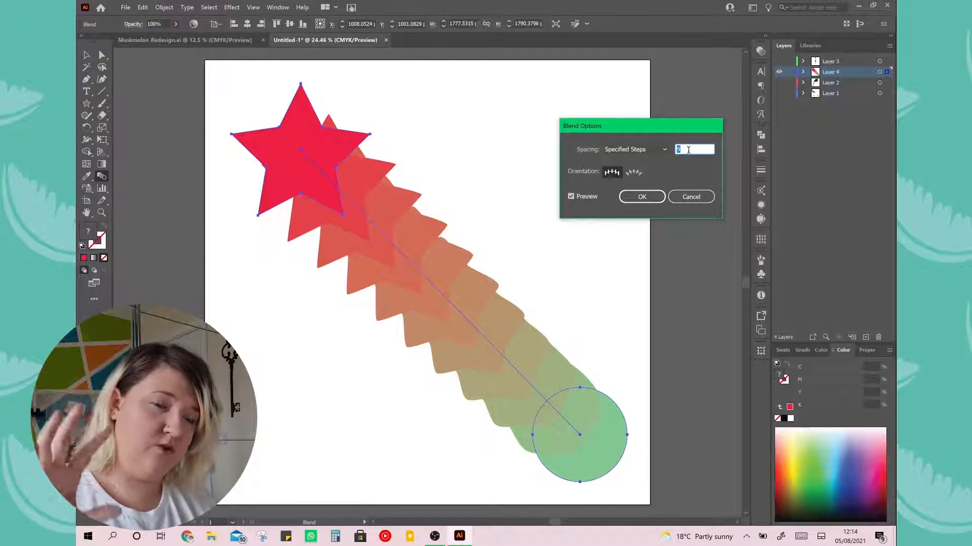
key(Escape)
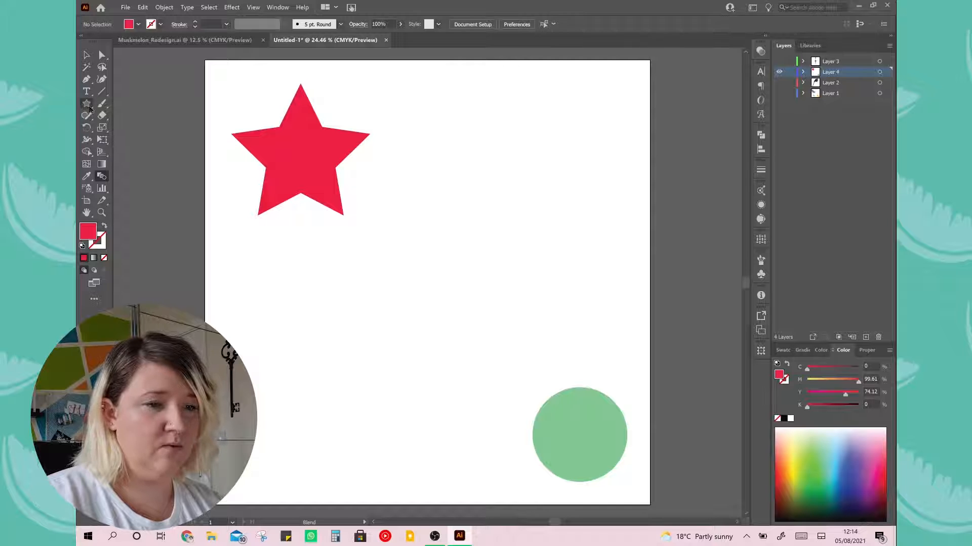
Draw a square below the red star with the Rectangle tool and fill it light blue
click(88, 106)
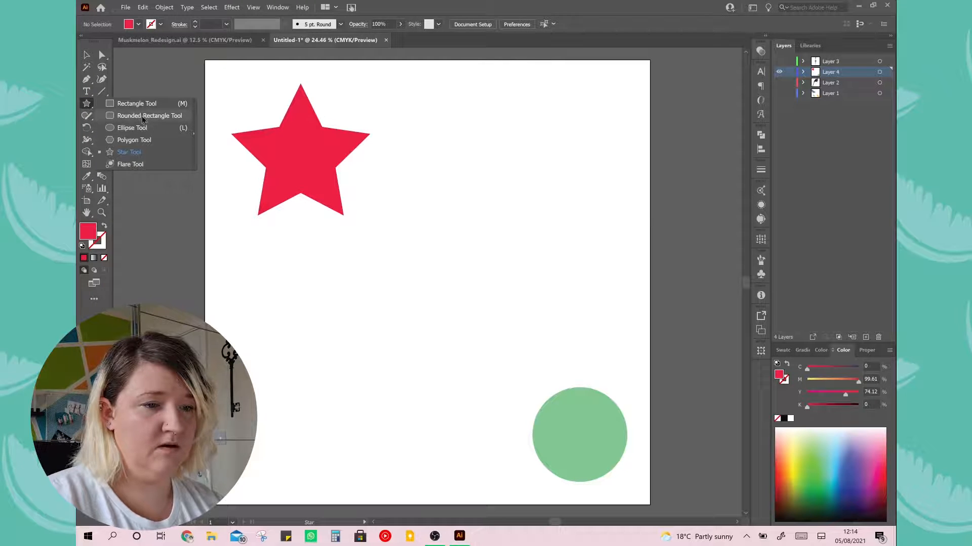
click(144, 115)
click(87, 103)
click(135, 103)
drag(273, 333, 376, 435)
click(838, 444)
click(87, 55)
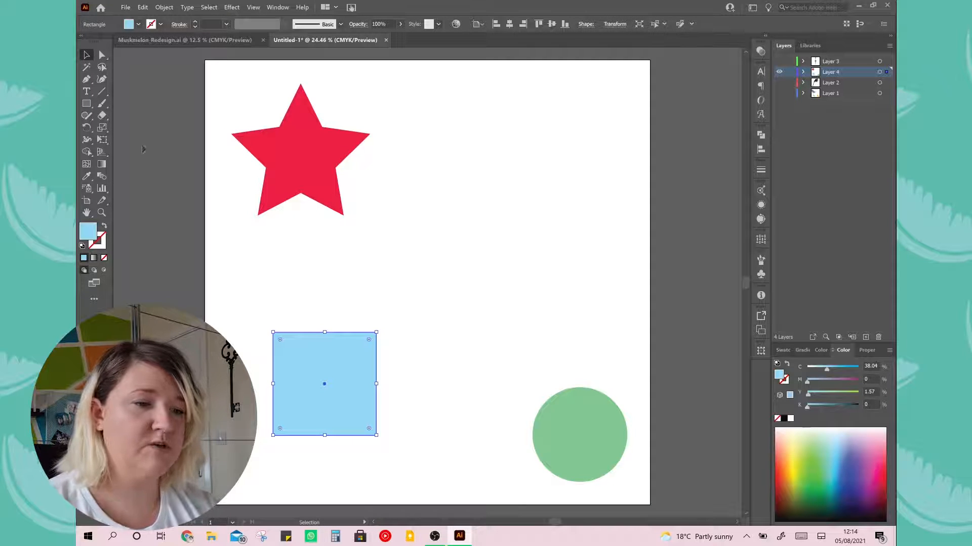
Blend the red star into the blue square and on into the green circle with the Blend tool
click(103, 178)
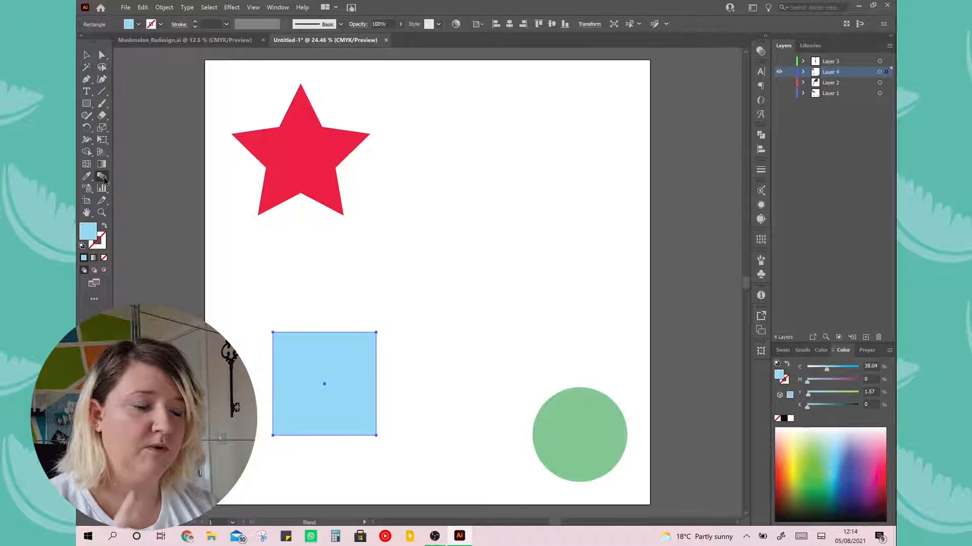
click(311, 160)
click(332, 359)
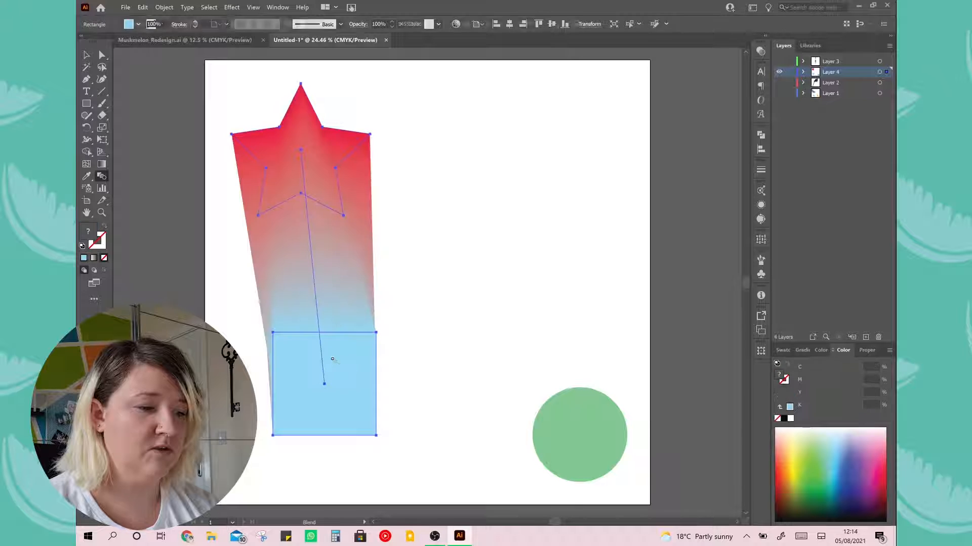
click(579, 442)
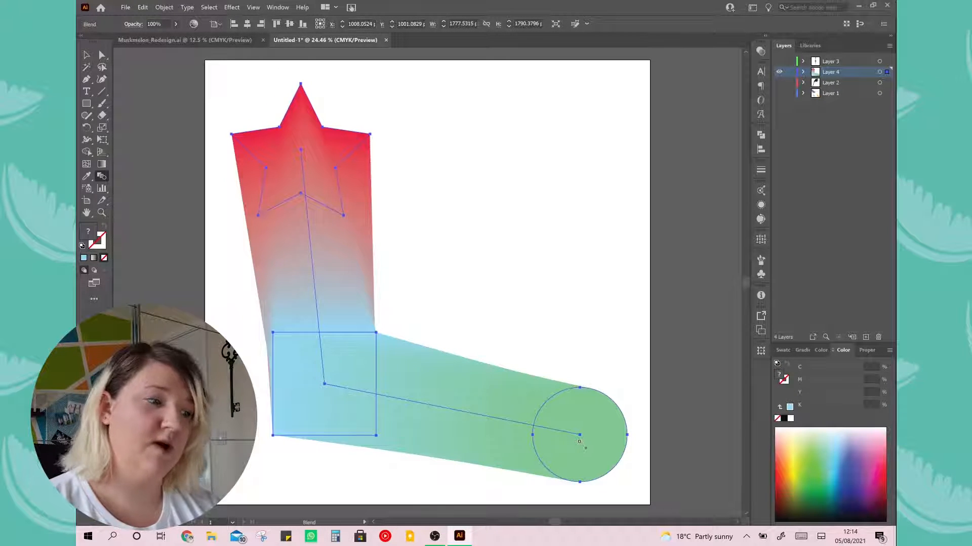
Try Specified Steps spacing on the three-shape blend, lowering the number of steps to 2, and dismiss the blend options
double_click(101, 176)
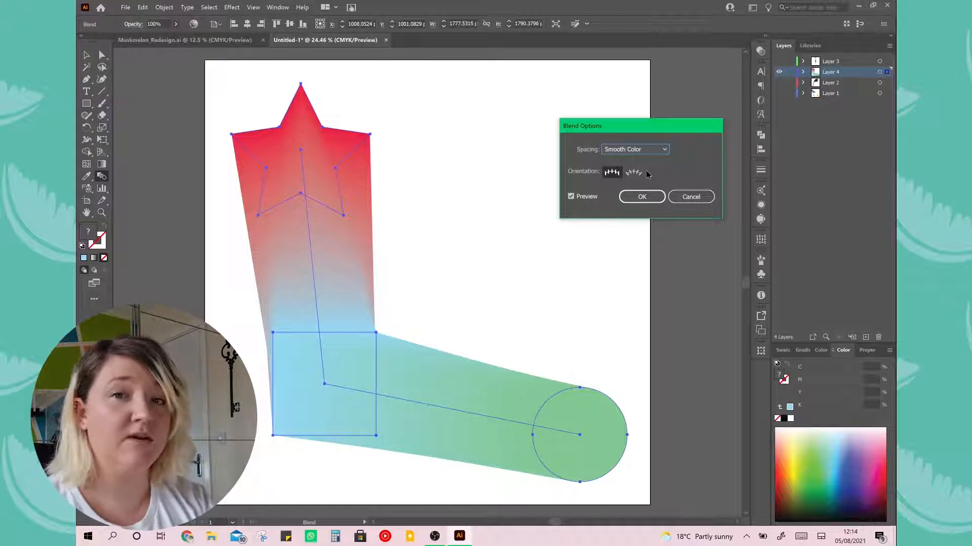
click(649, 151)
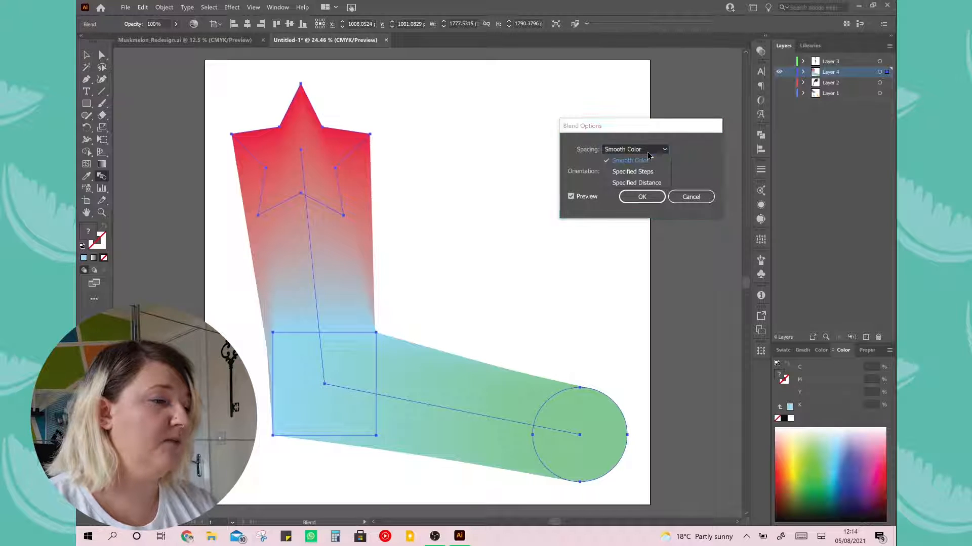
click(652, 171)
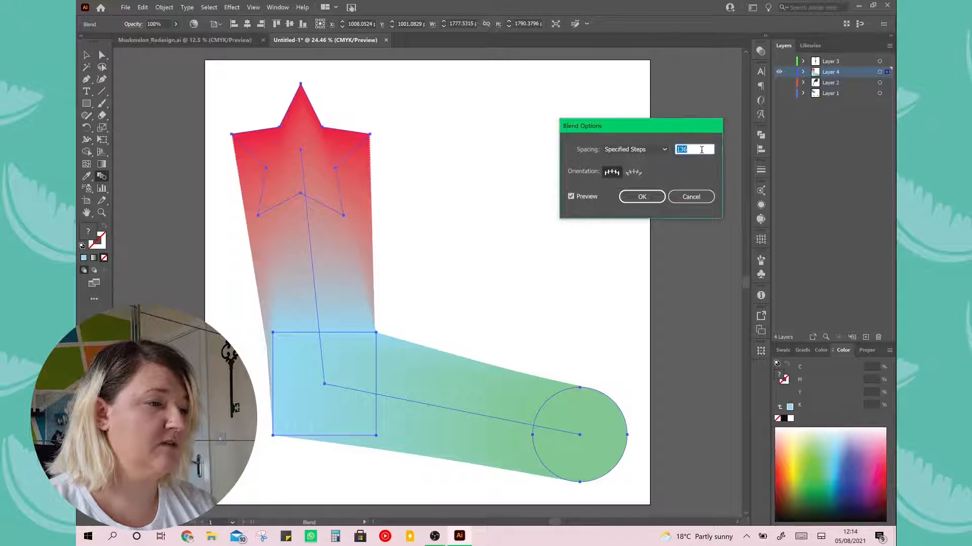
scroll(701, 150, down, 16)
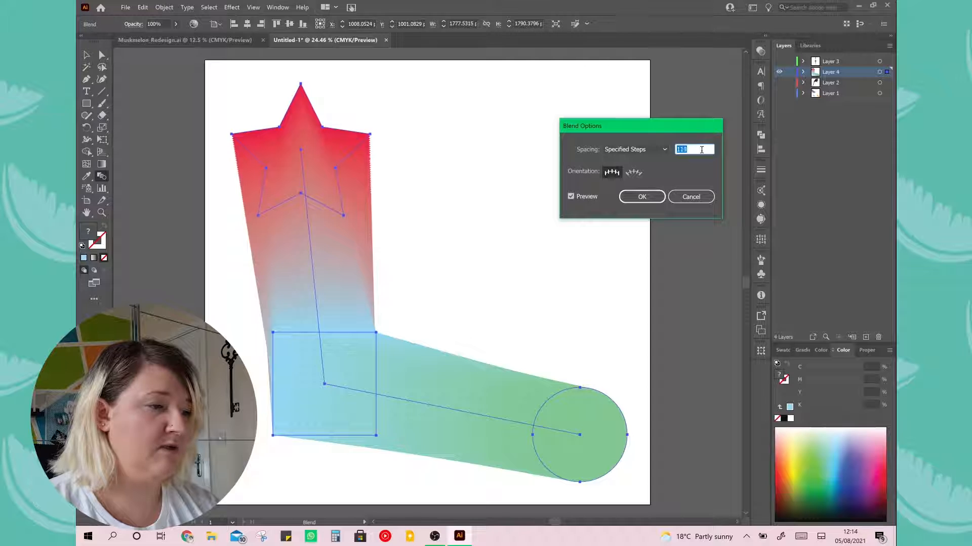
scroll(701, 150, down, 20)
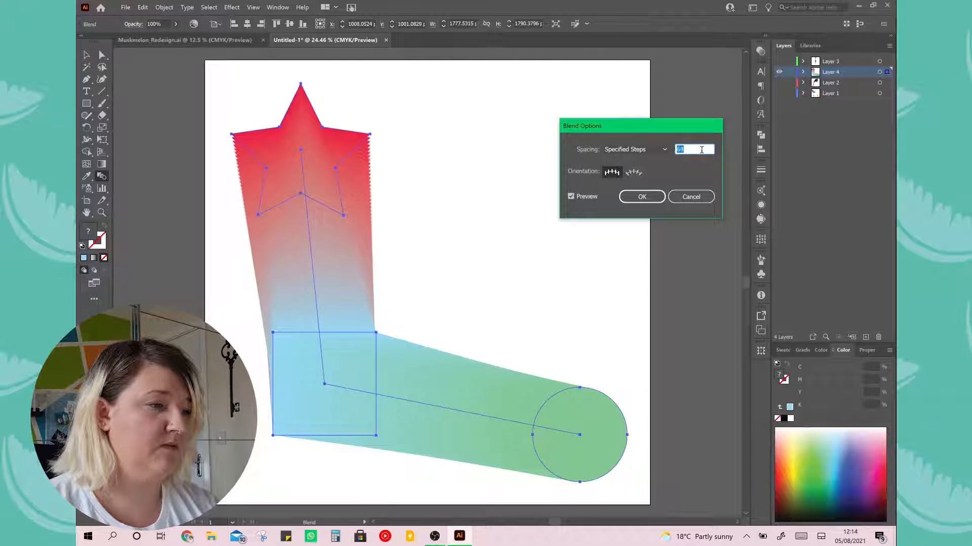
scroll(701, 150, down, 20)
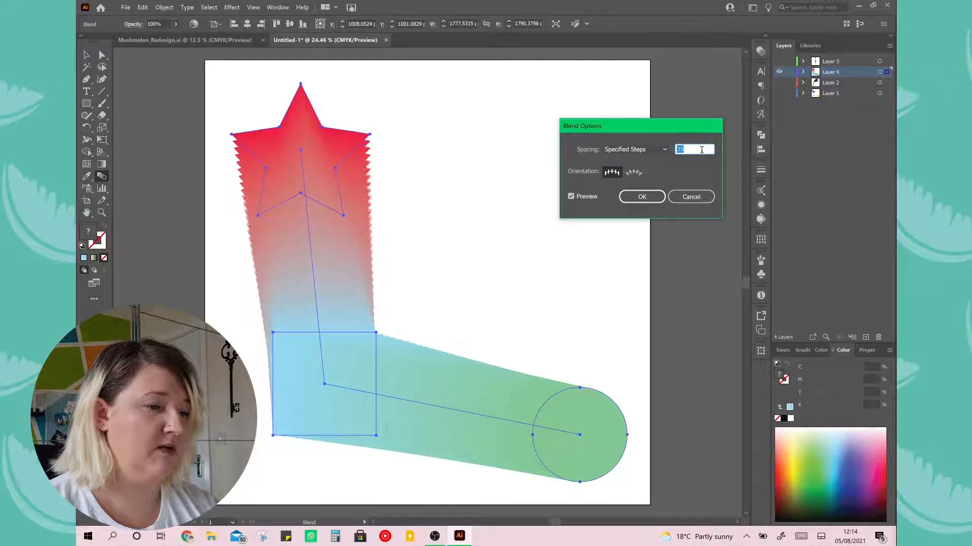
scroll(702, 150, down, 20)
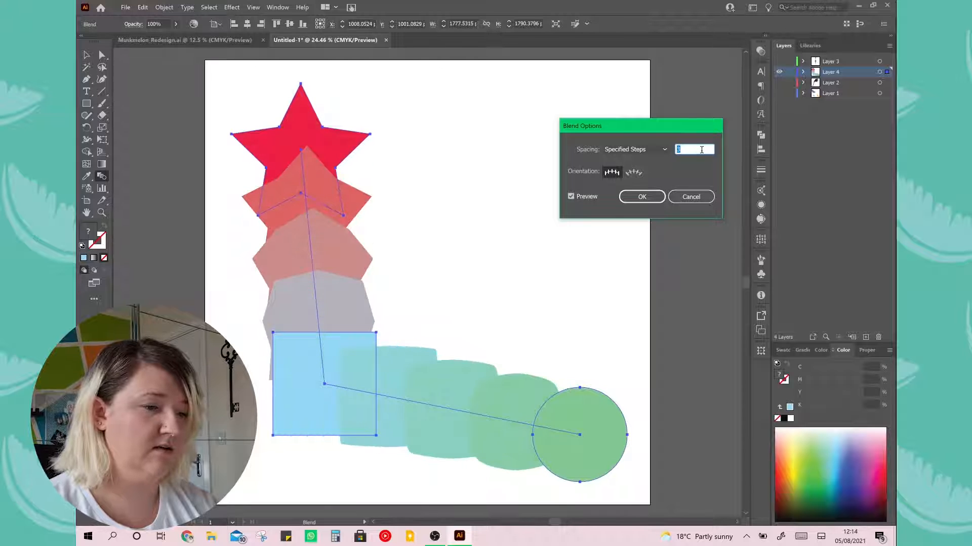
scroll(701, 149, down, 3)
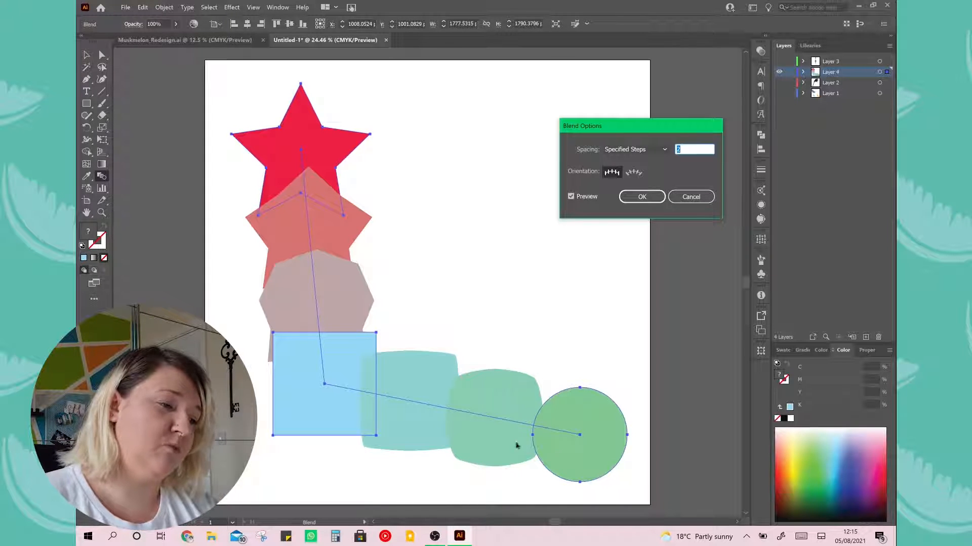
text(5)
click(694, 197)
Undo the three-shape blend, and delete the blue square and the green circle
key(v)
key(ctrl+z)
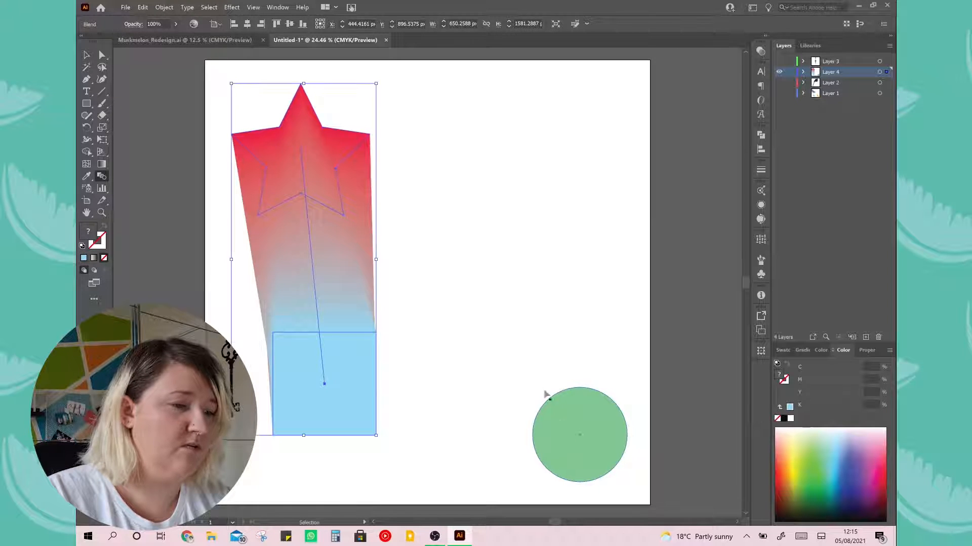
key(ctrl+z)
click(87, 56)
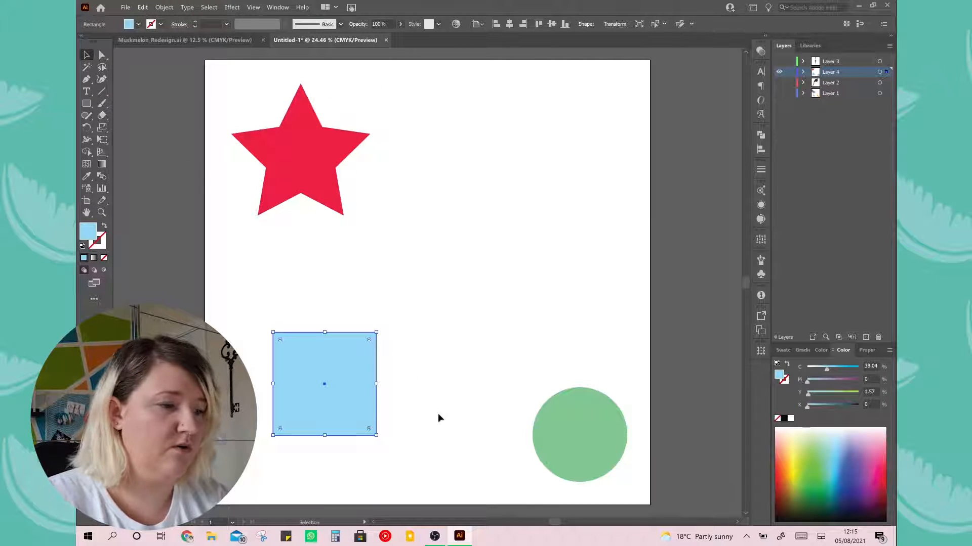
shift+click(576, 442)
key(Delete)
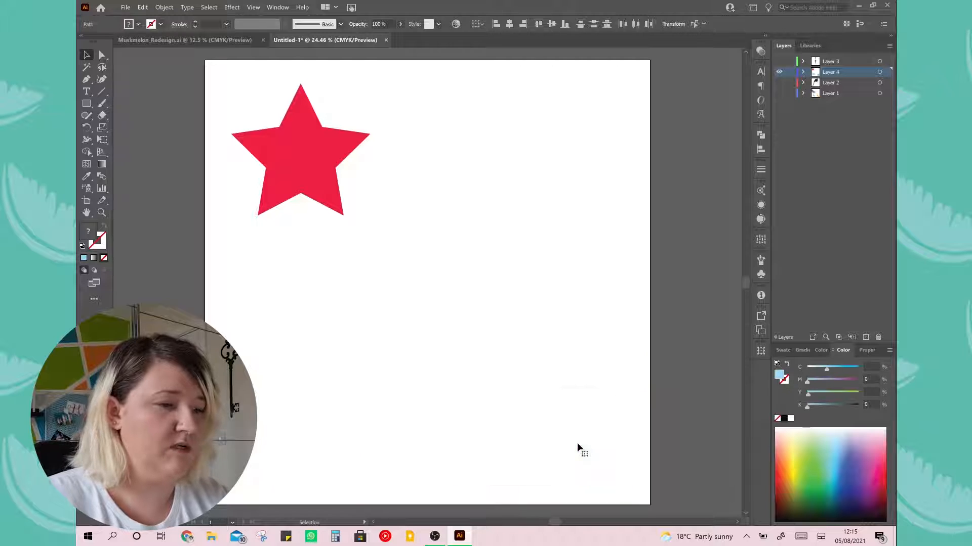
Move the red star towards the artboard's centre and duplicate its path within Layer 4
drag(314, 179, 403, 259)
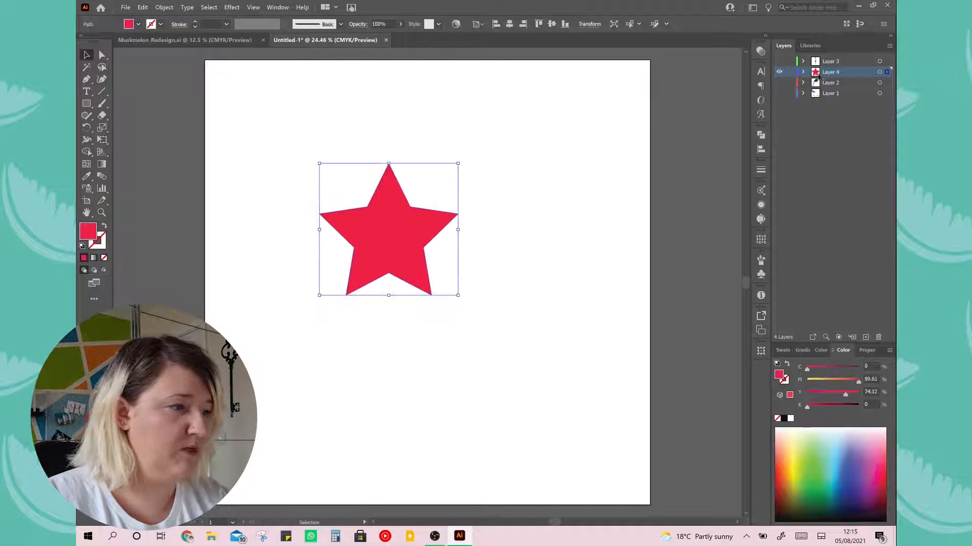
click(803, 72)
drag(853, 83, 853, 88)
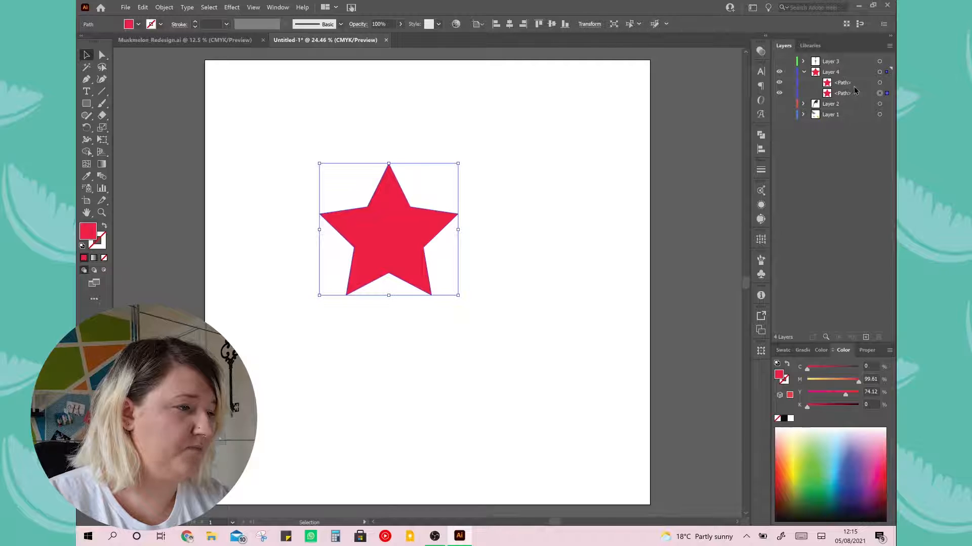
Move one star copy to the artboard's lower right, and hide a spare star path at the top of Layer 4
click(879, 83)
drag(425, 217, 562, 420)
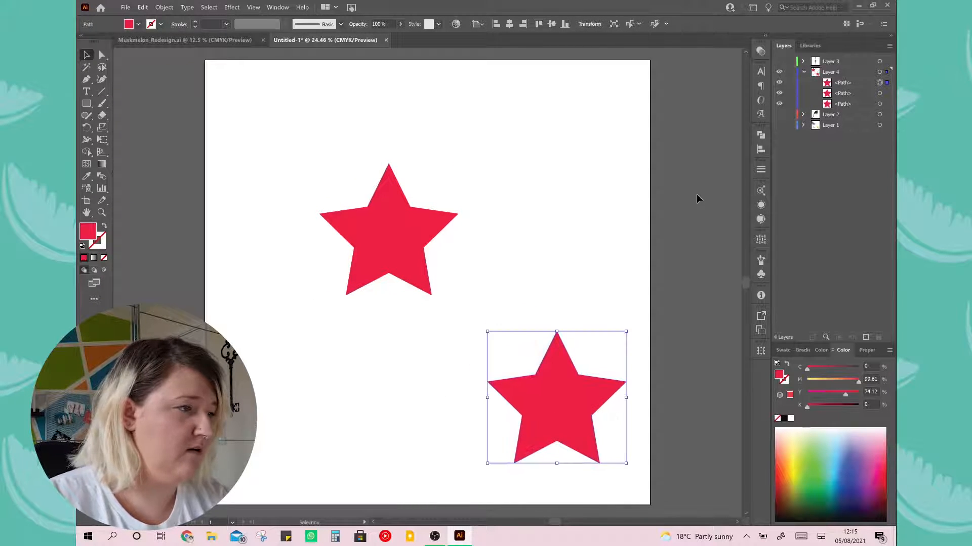
drag(870, 96, 867, 79)
click(780, 83)
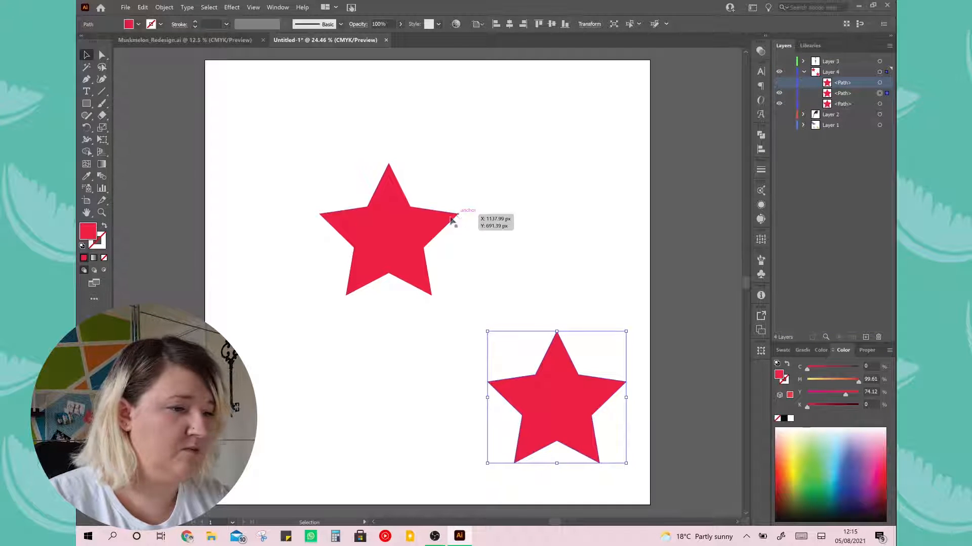
Fill both visible red stars with black
click(387, 233)
shift+click(559, 397)
click(784, 420)
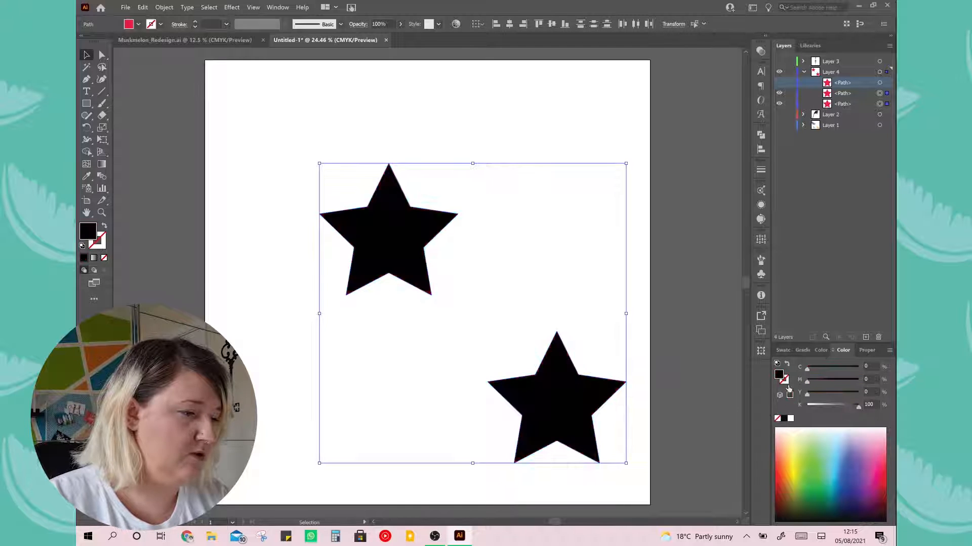
Recolour the lower star to white by setting its black (K) value to 0%, and deselect it
click(665, 424)
click(589, 414)
click(824, 406)
drag(825, 409, 807, 406)
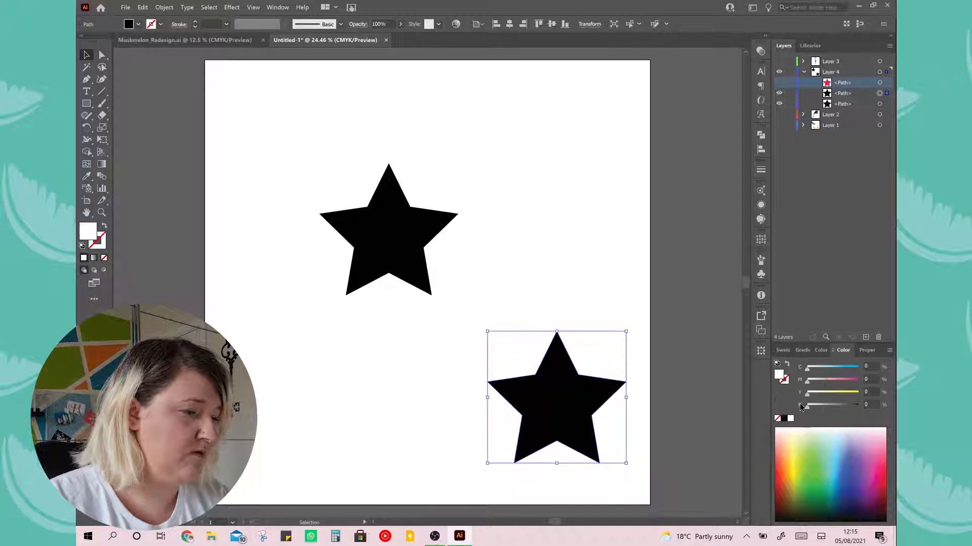
click(701, 405)
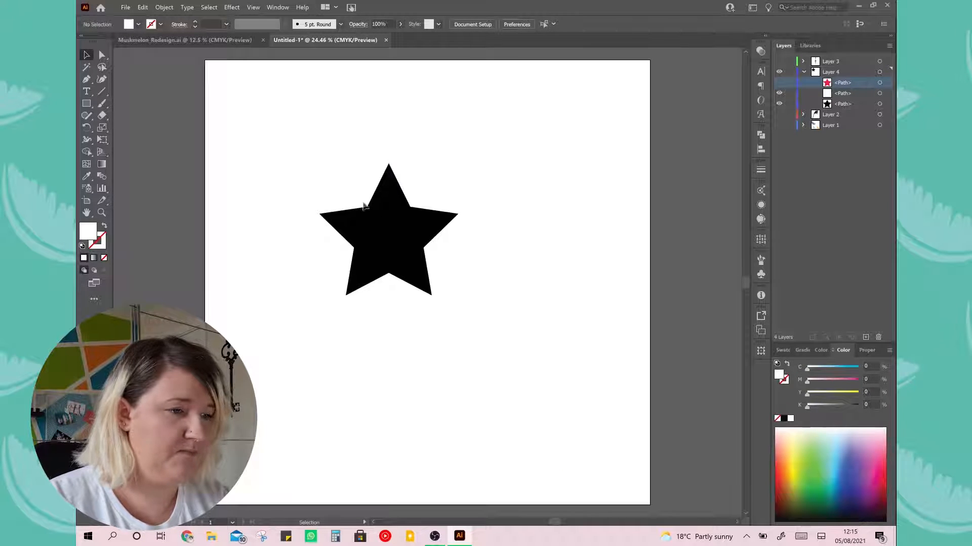
Blend the black star into the white star with the Blend tool, and show the hidden red star path above the blend
click(102, 178)
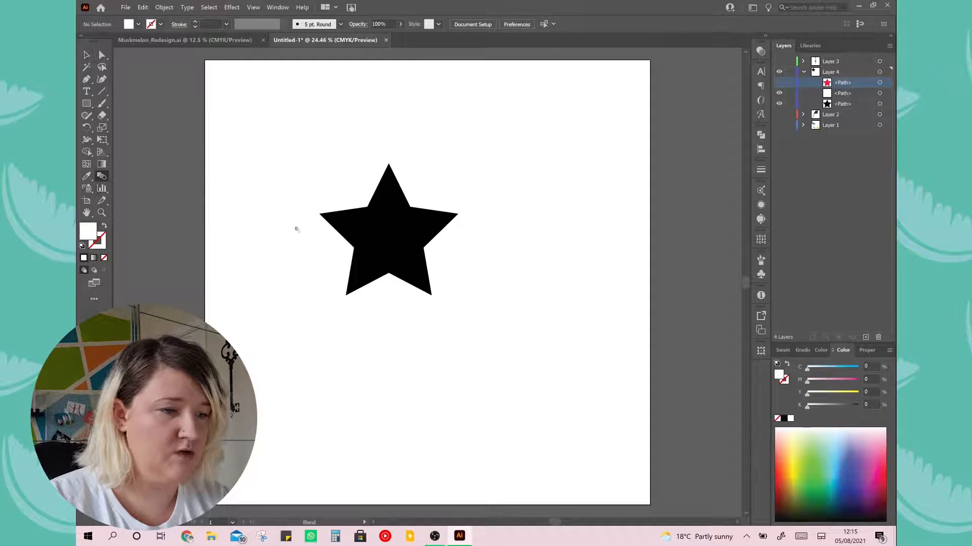
click(572, 421)
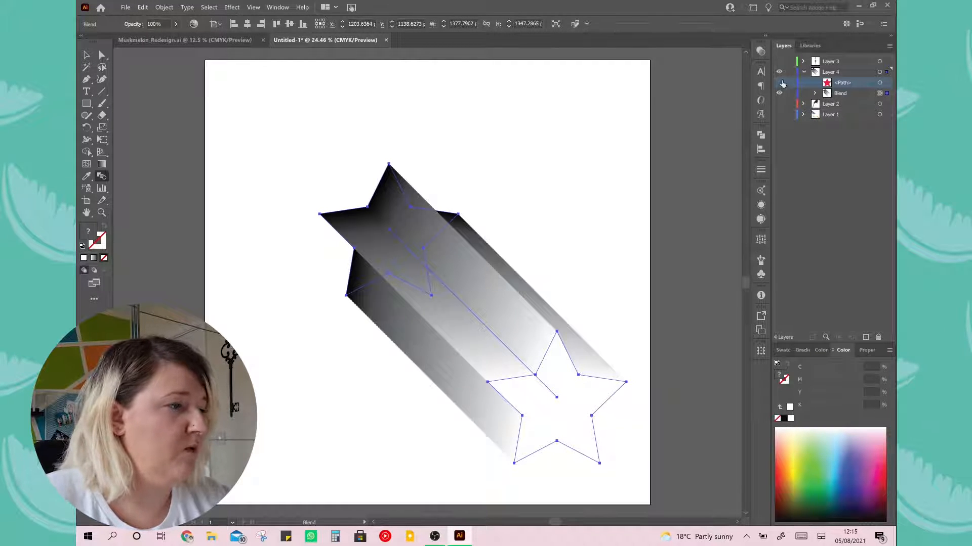
click(780, 83)
click(86, 54)
click(238, 171)
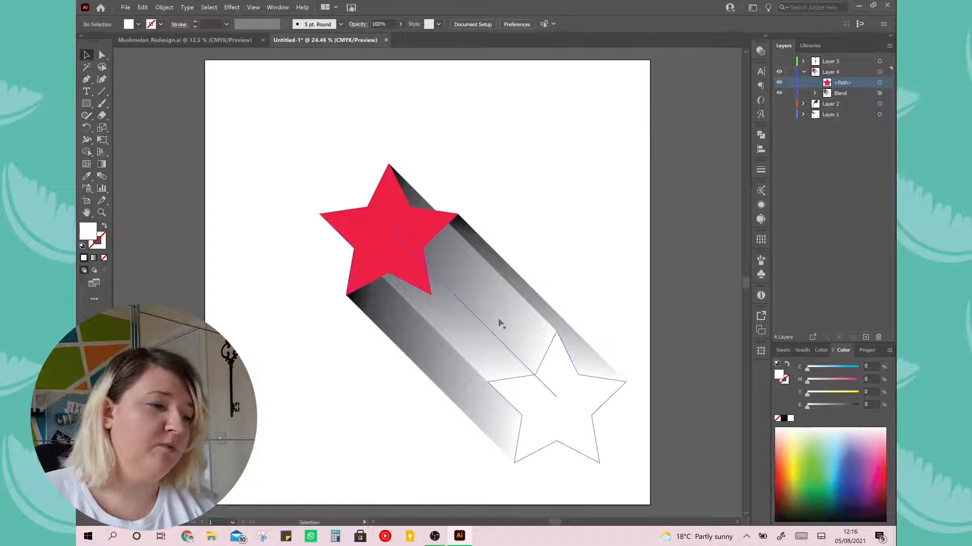
Isolate the blend, set the white end star's opacity to 0%, and exit isolation mode
double_click(568, 399)
click(569, 399)
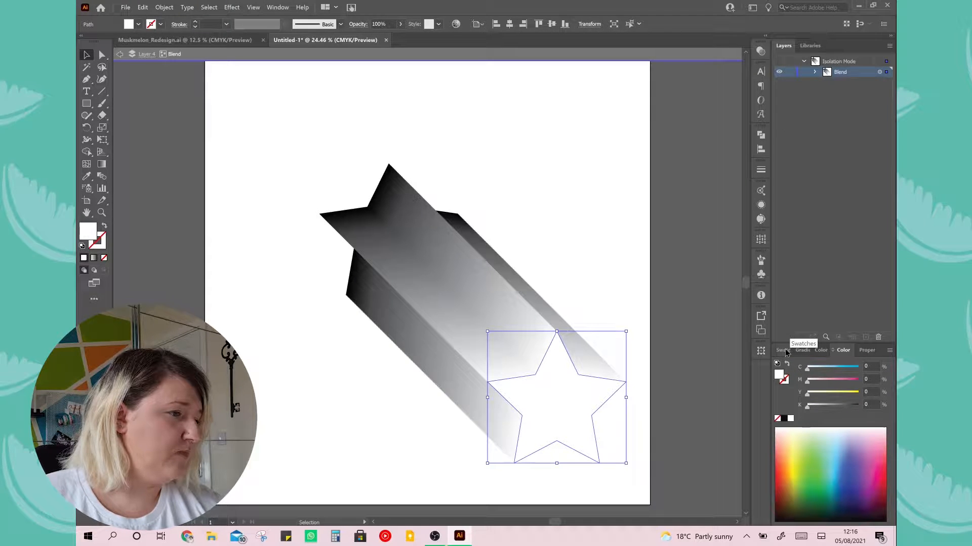
click(760, 51)
click(737, 62)
drag(735, 74, 693, 75)
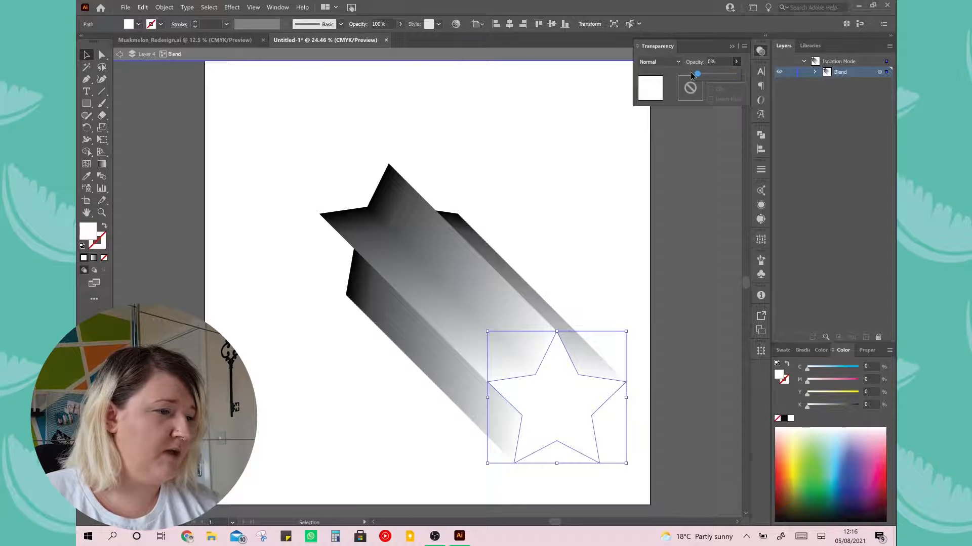
click(681, 252)
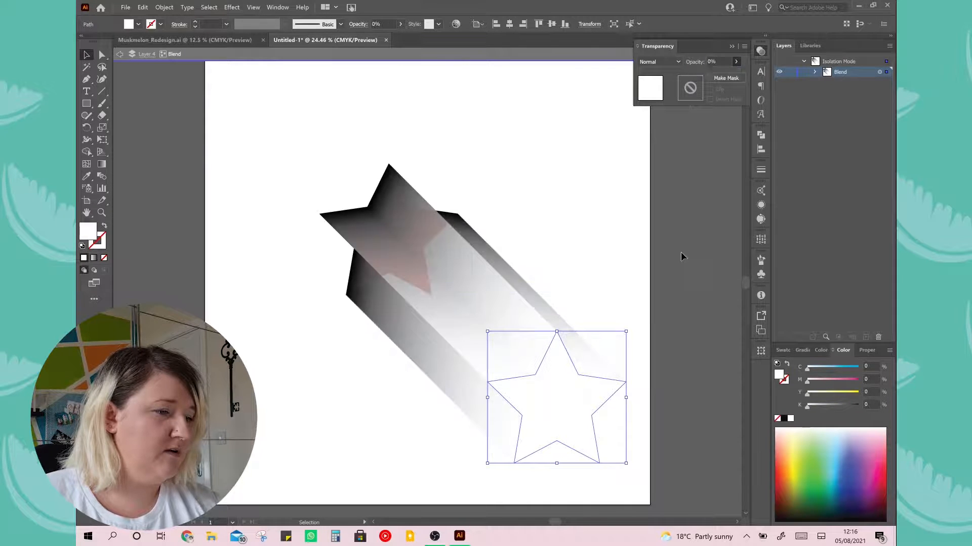
double_click(703, 174)
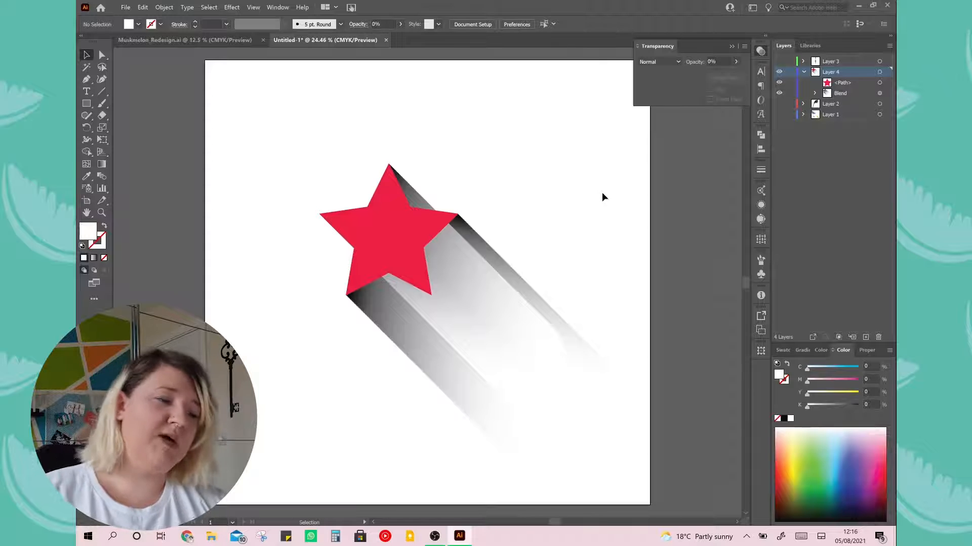